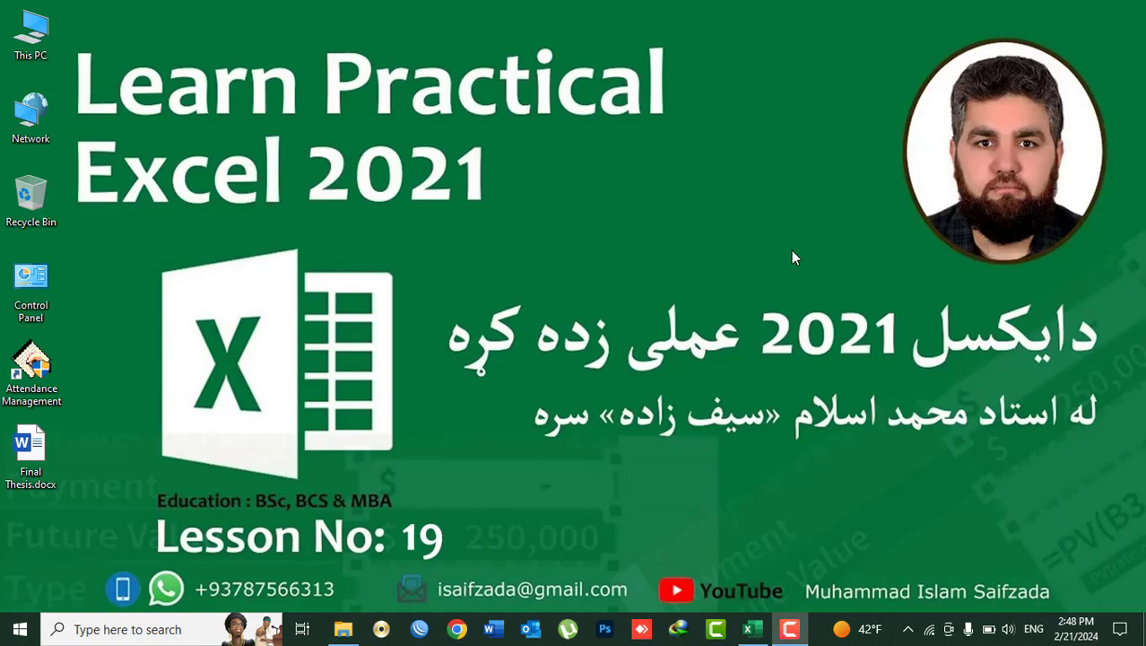
# Step: Refresh the desktop and launch Excel with a blank Book1 workbook
pyautogui.rightClick(764, 165)
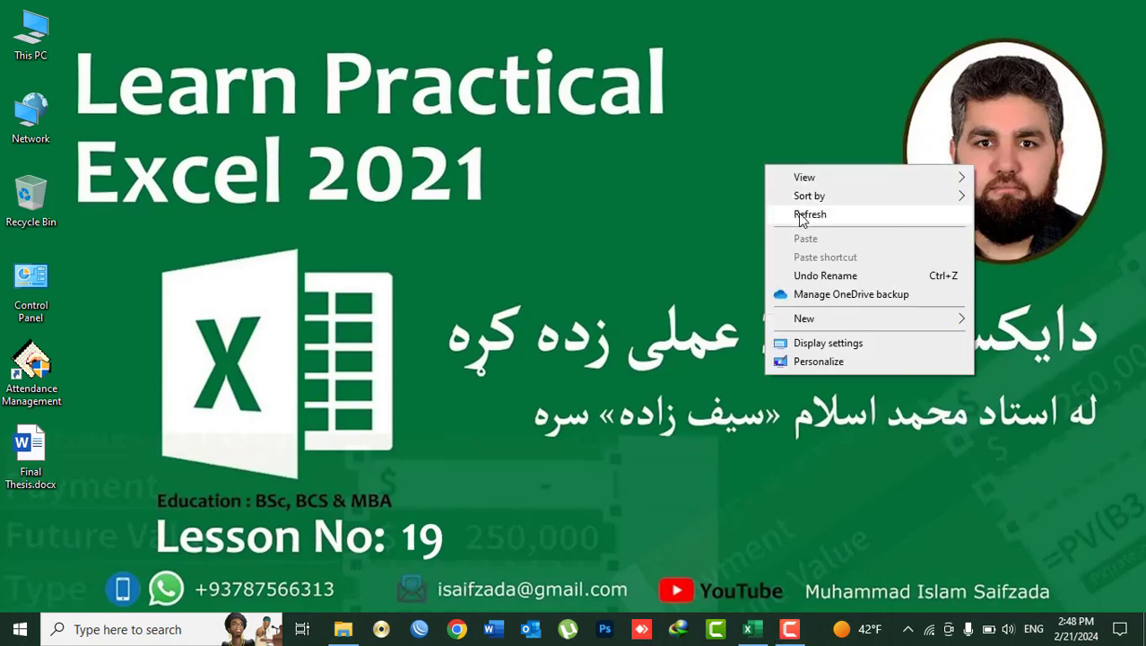
pyautogui.click(800, 218)
pyautogui.click(753, 628)
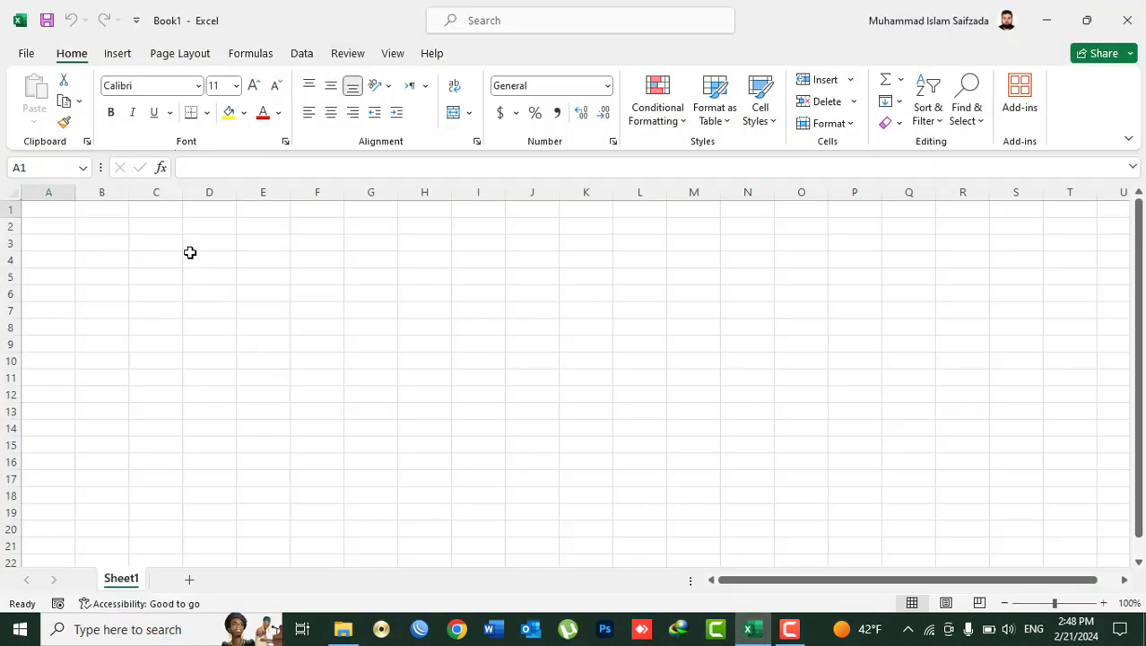
# Step: Look over the Home Format and AutoSum menus, then switch to the Formulas function library
pyautogui.click(822, 124)
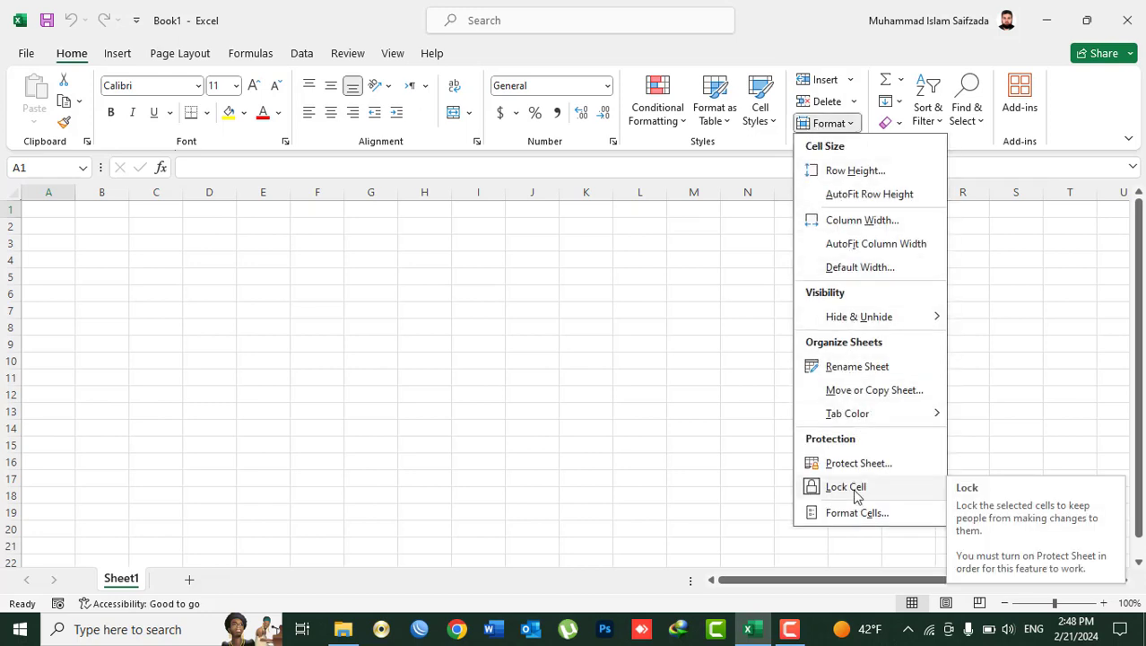
pyautogui.click(885, 49)
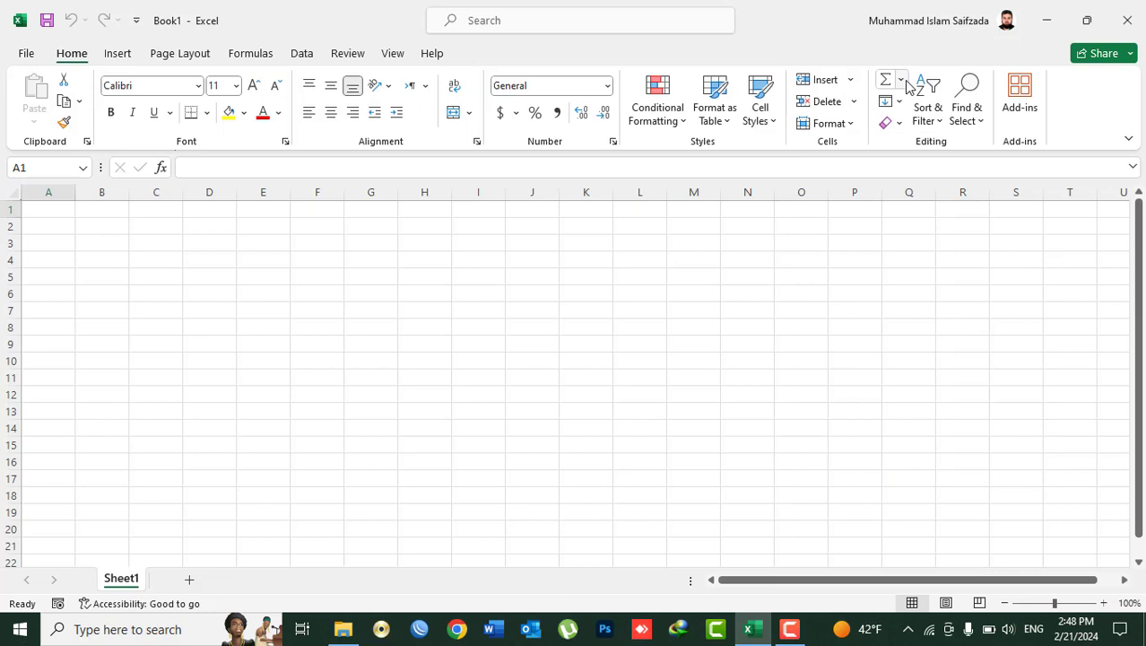
pyautogui.click(903, 79)
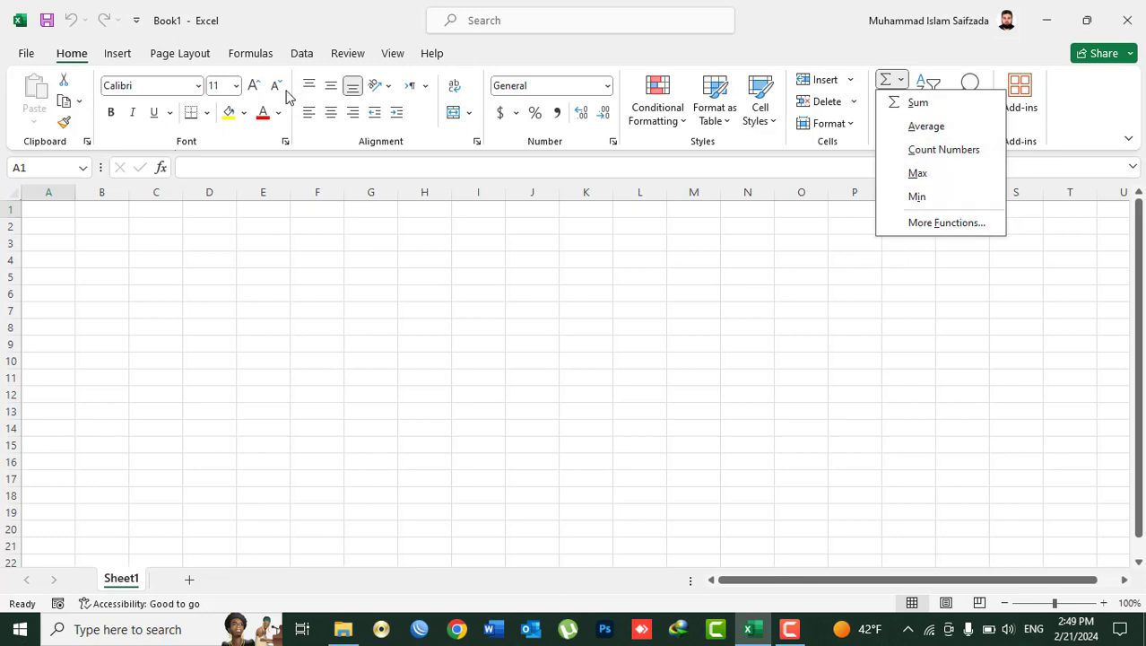
pyautogui.click(254, 55)
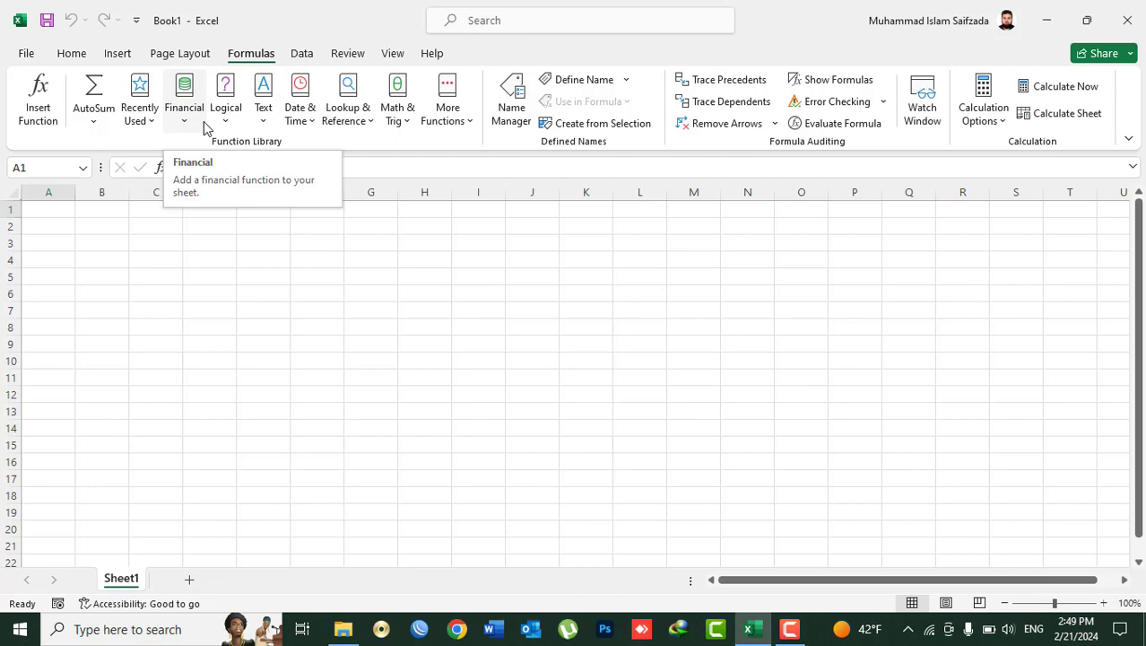
# Step: Back on Home, view AutoSum's More Functions dialog, cancel it, and select cell B1
pyautogui.click(73, 54)
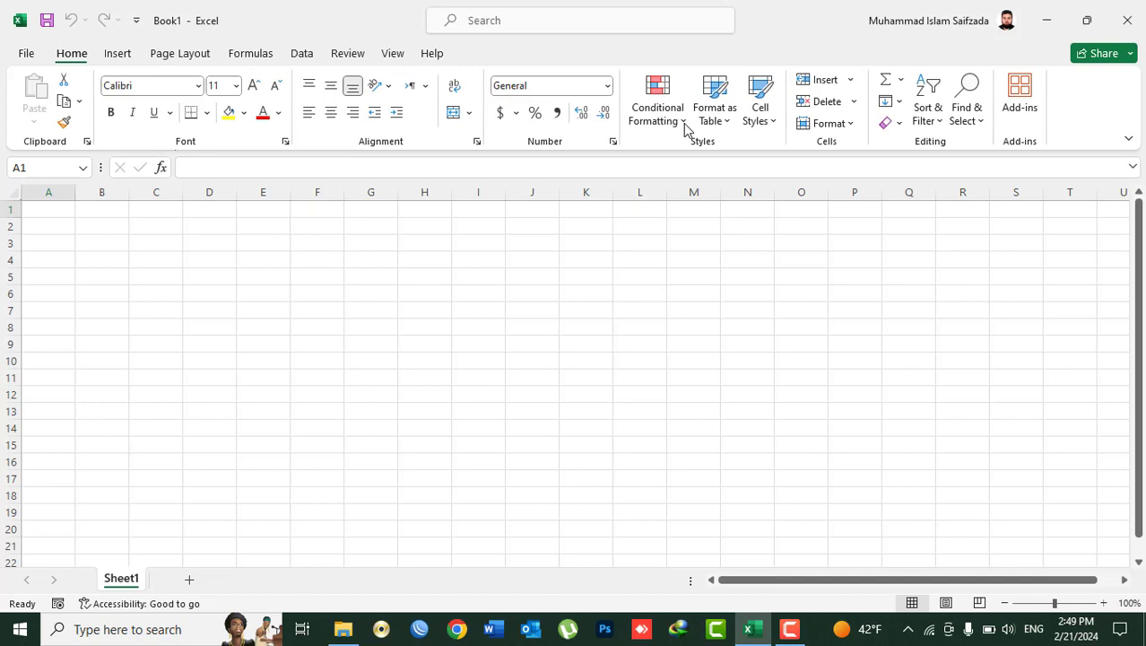
pyautogui.click(900, 80)
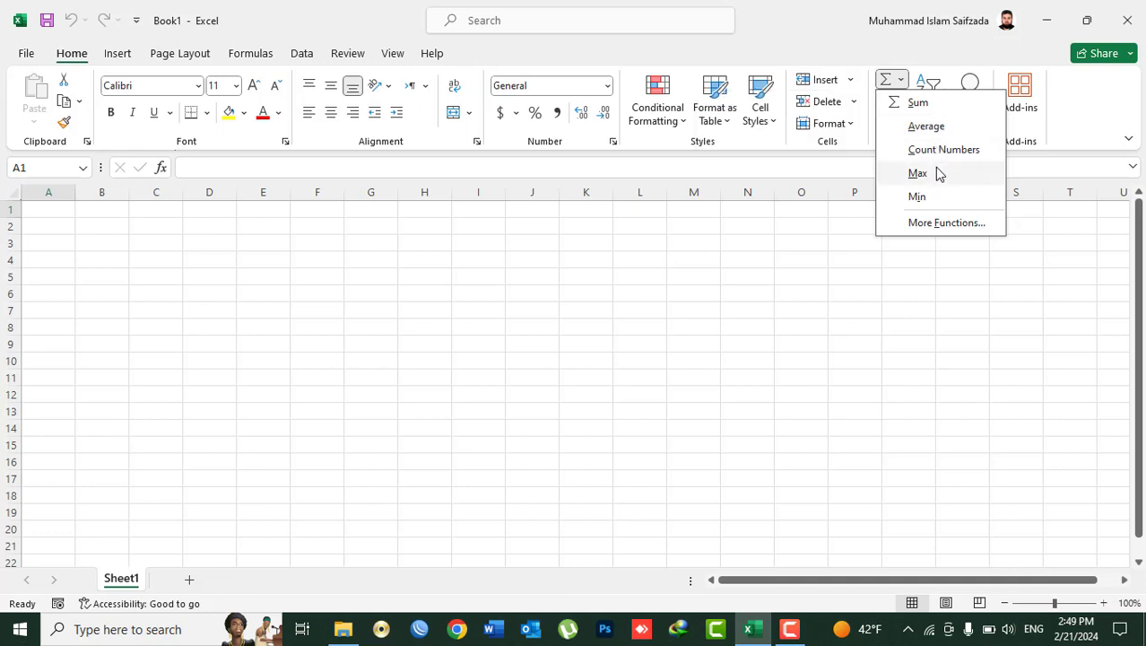
pyautogui.click(943, 224)
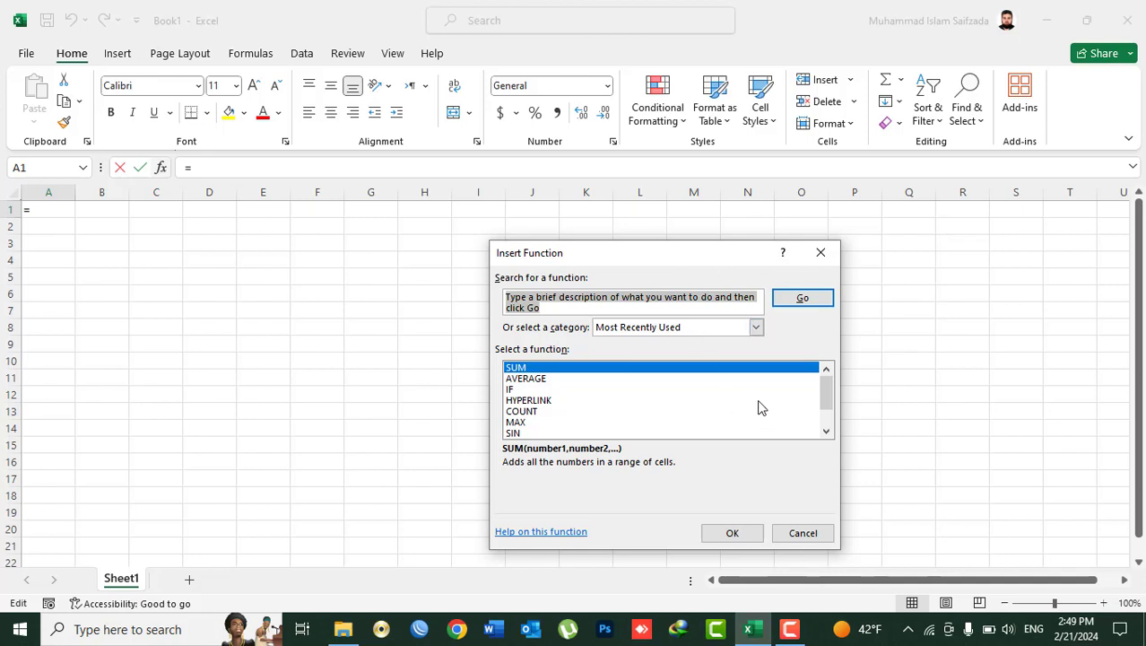
pyautogui.click(794, 535)
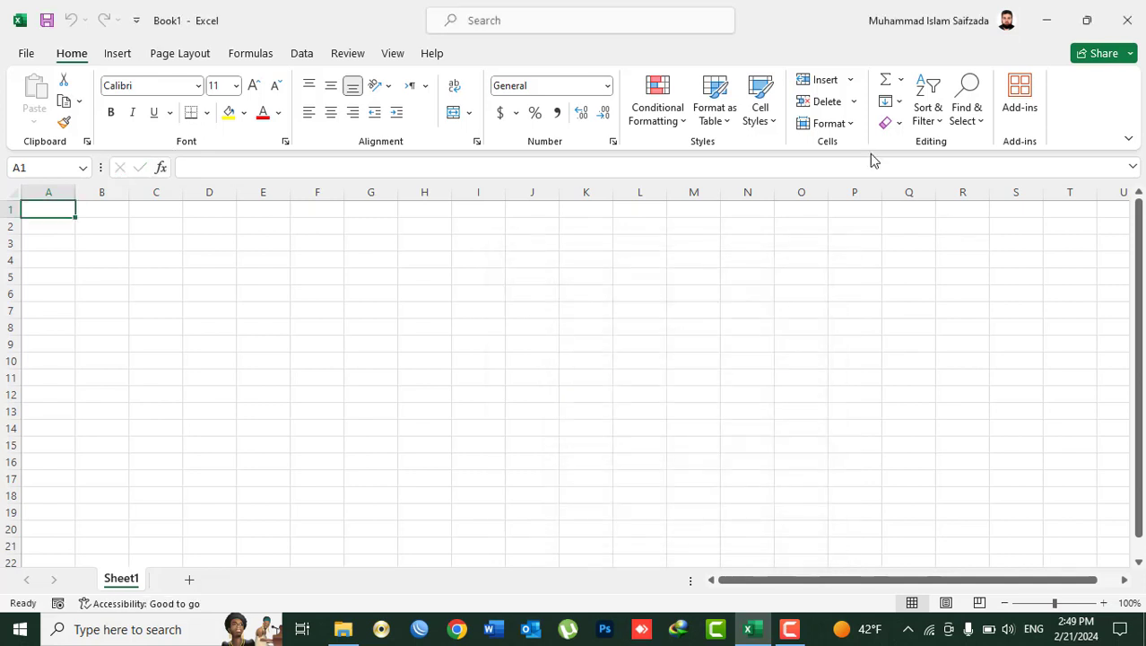
pyautogui.click(902, 80)
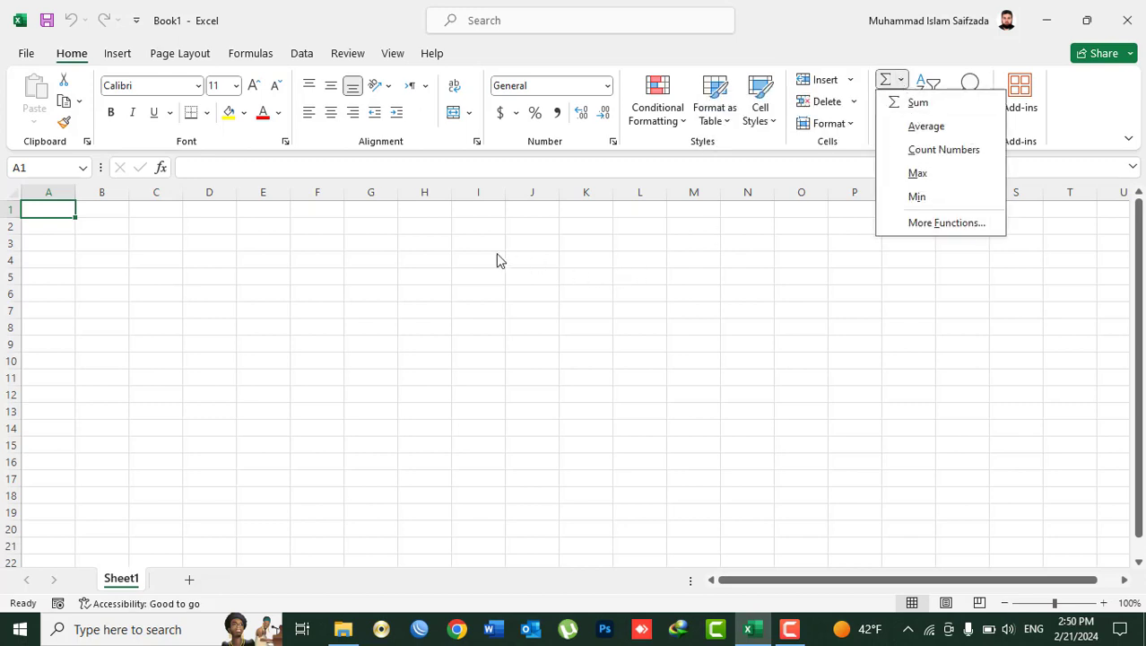
pyautogui.click(168, 218)
pyautogui.click(104, 208)
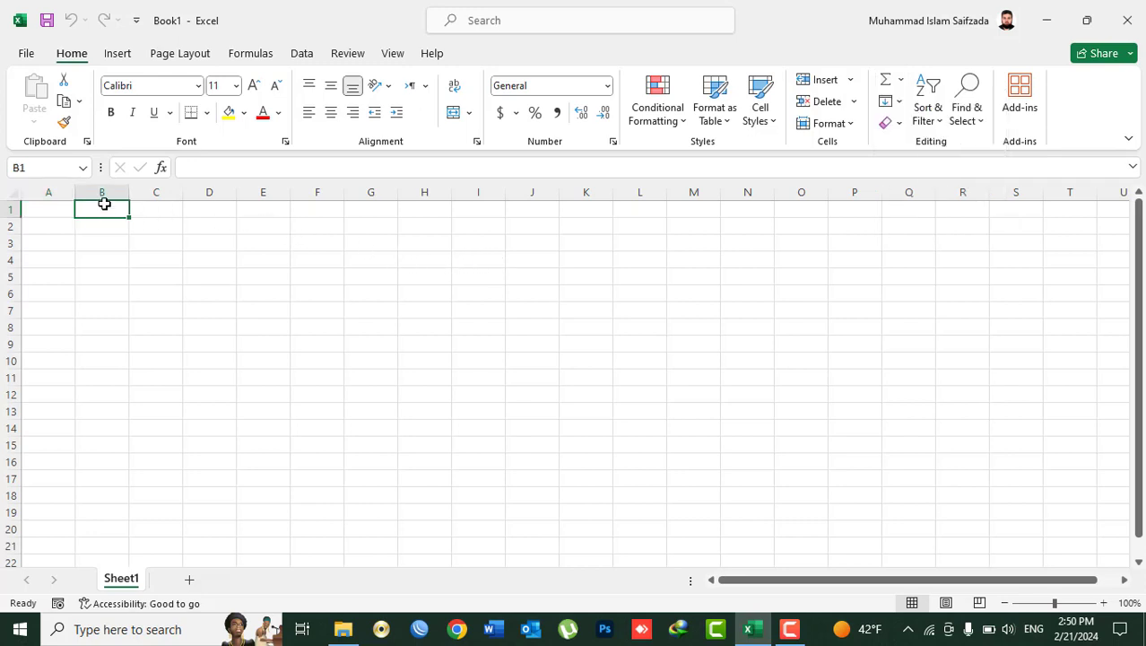
# Step: Open the recent IT Department Employees List.xlsx and select its name, post and salary columns
pyautogui.click(27, 54)
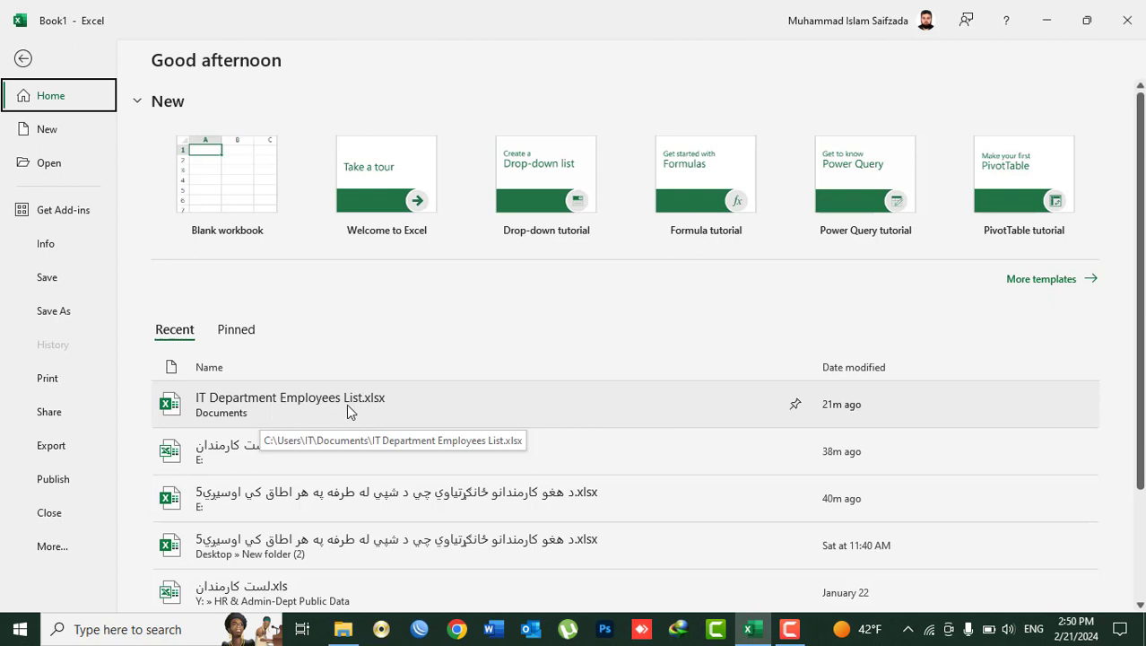
pyautogui.click(346, 403)
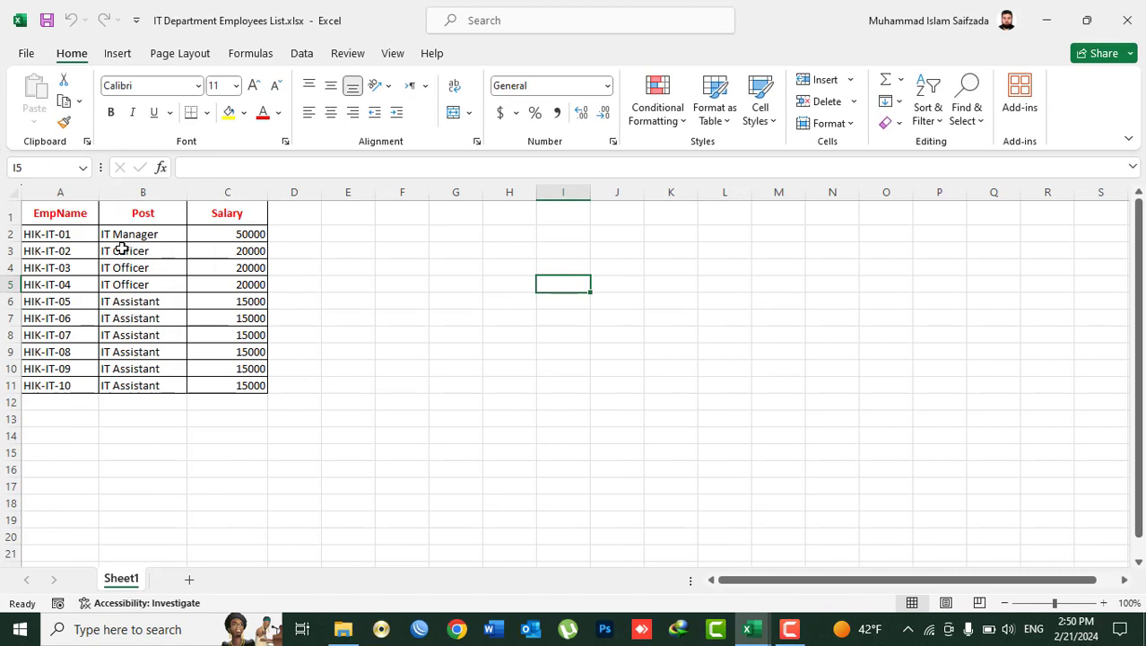
pyautogui.moveTo(77, 235); pyautogui.dragTo(65, 383)
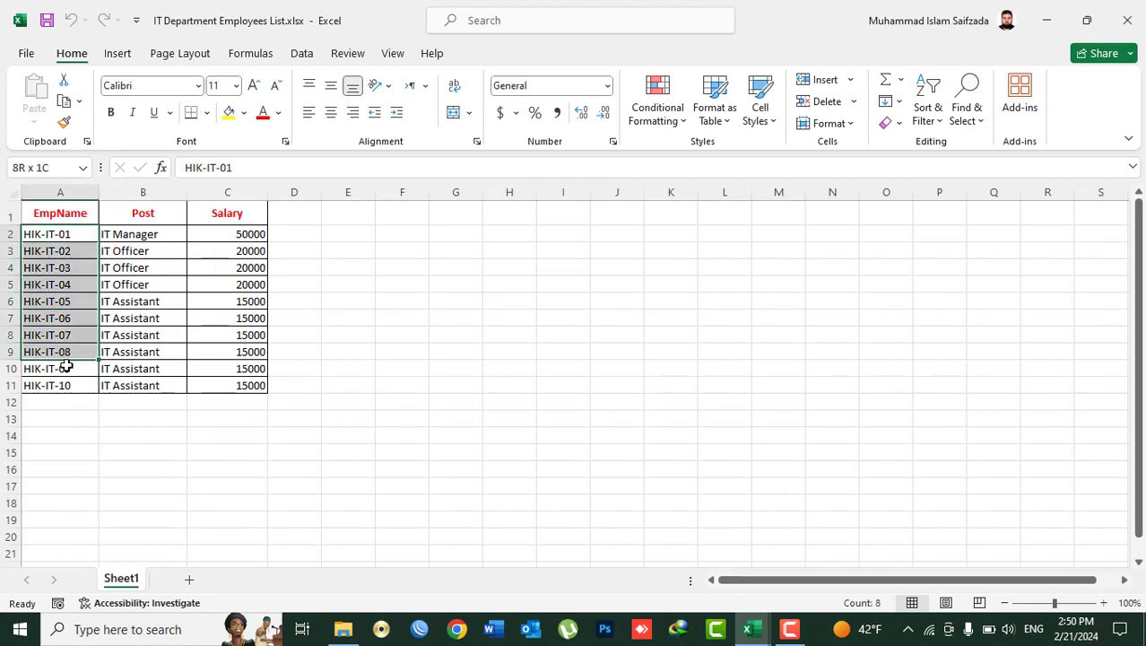
pyautogui.moveTo(147, 233); pyautogui.dragTo(135, 384)
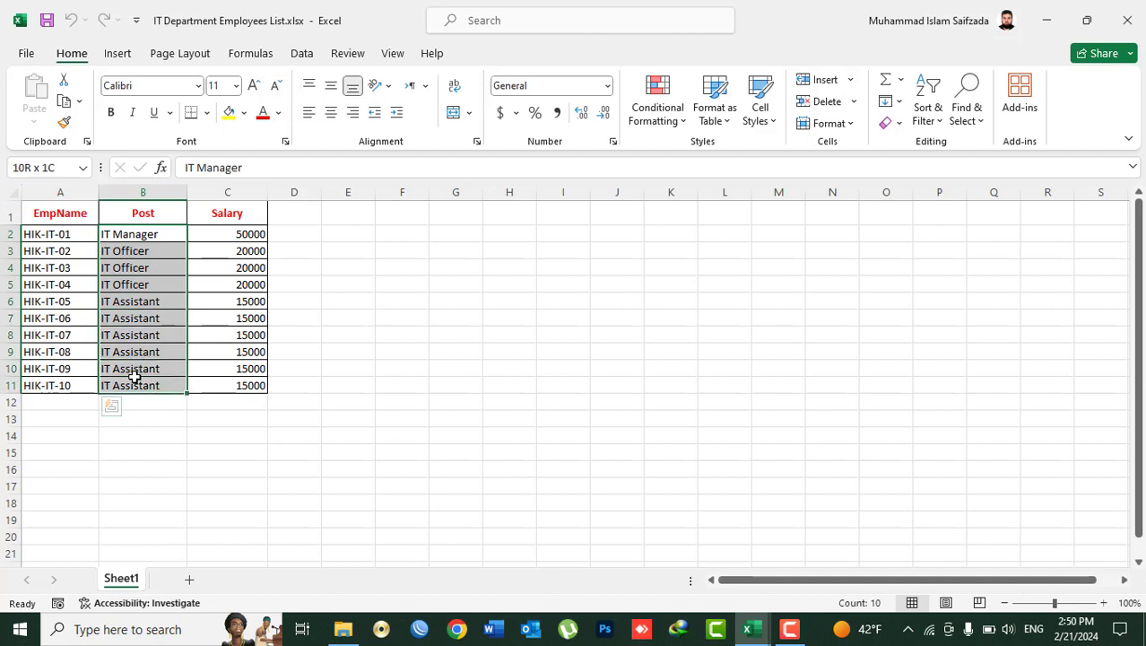
pyautogui.moveTo(231, 234); pyautogui.dragTo(232, 380)
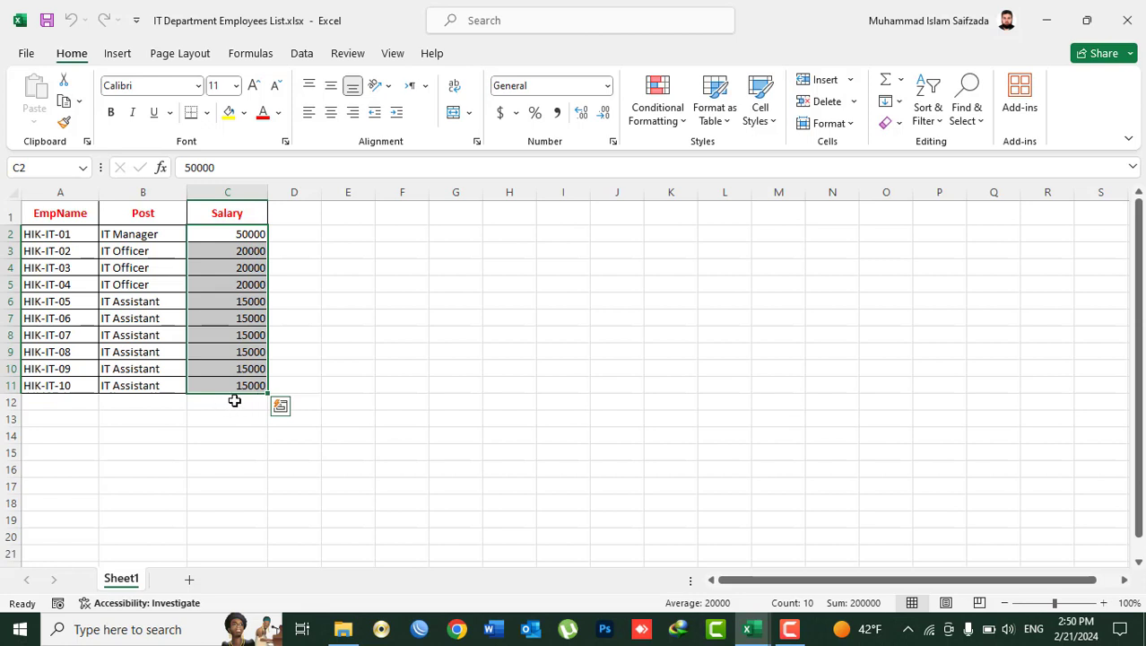
pyautogui.click(207, 402)
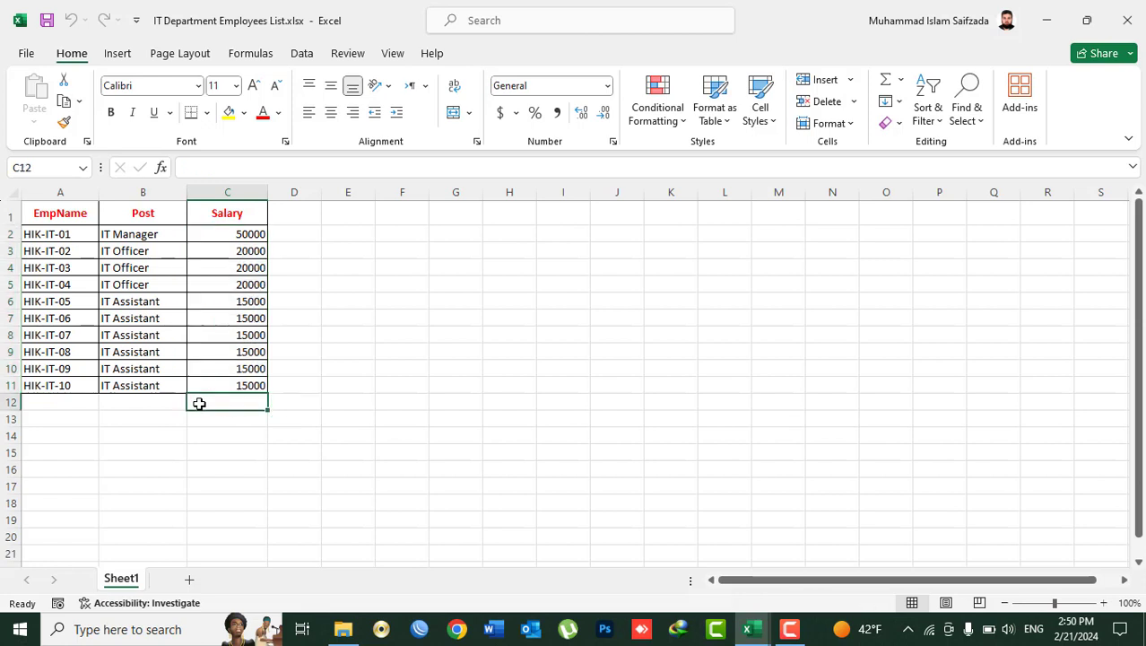
# Step: Enter a bold 'Total' label in A12 below the employee table
pyautogui.click(70, 399)
pyautogui.write('Total')
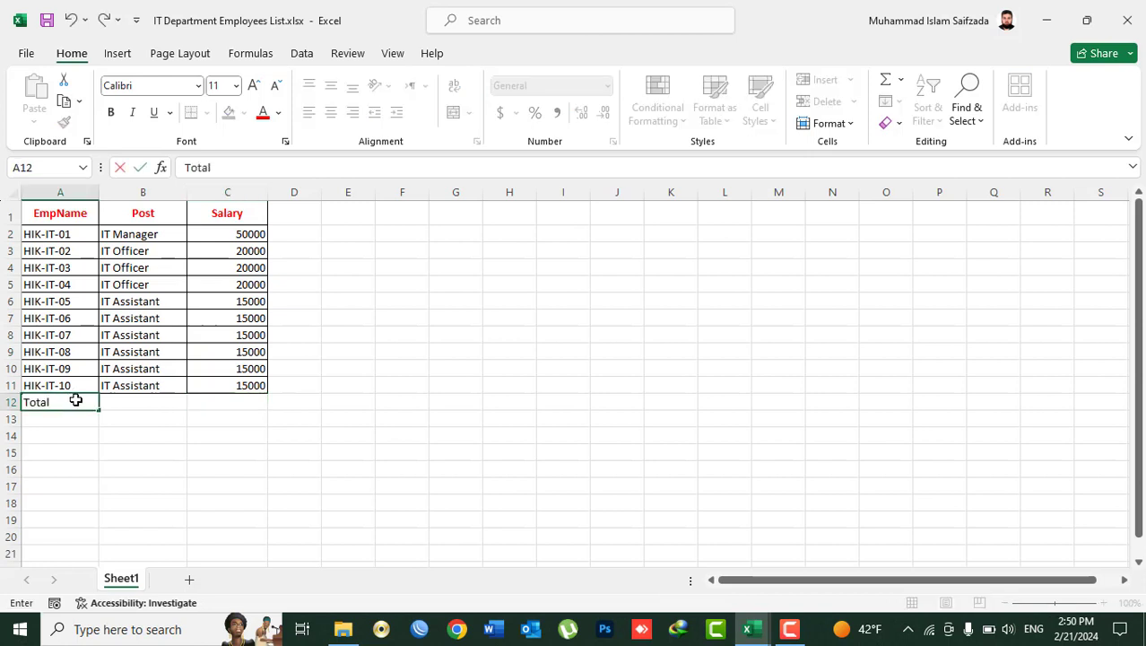
pyautogui.press('Tab')
pyautogui.click(75, 400)
pyautogui.hotkey('ctrl', 'b')
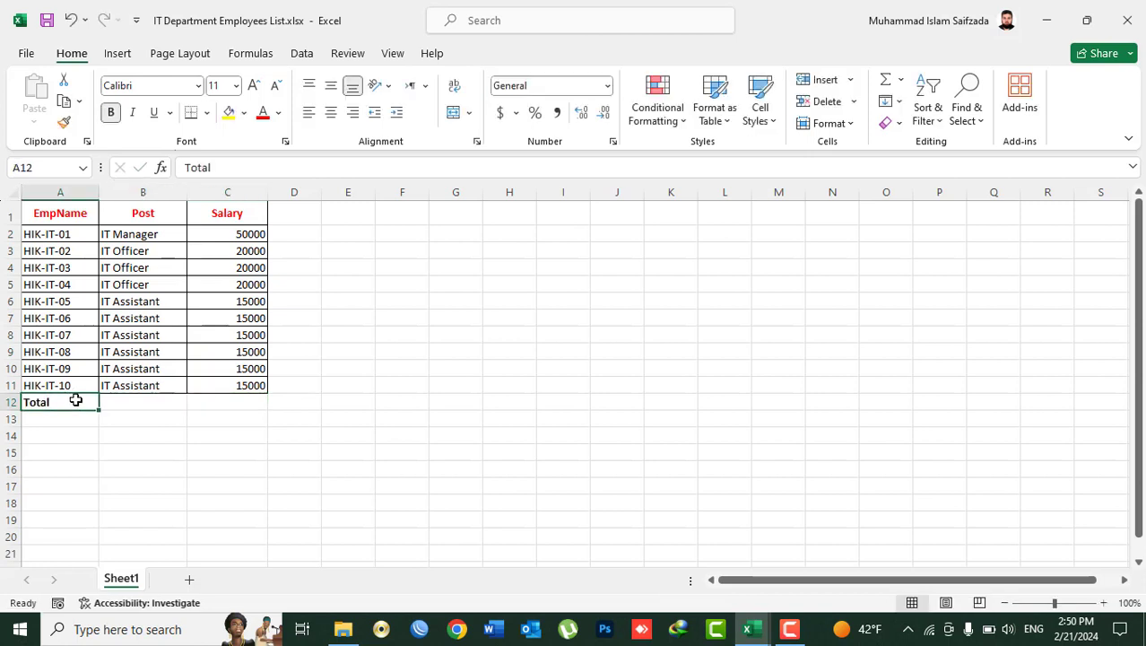
pyautogui.press('Tab')
pyautogui.press('Tab')
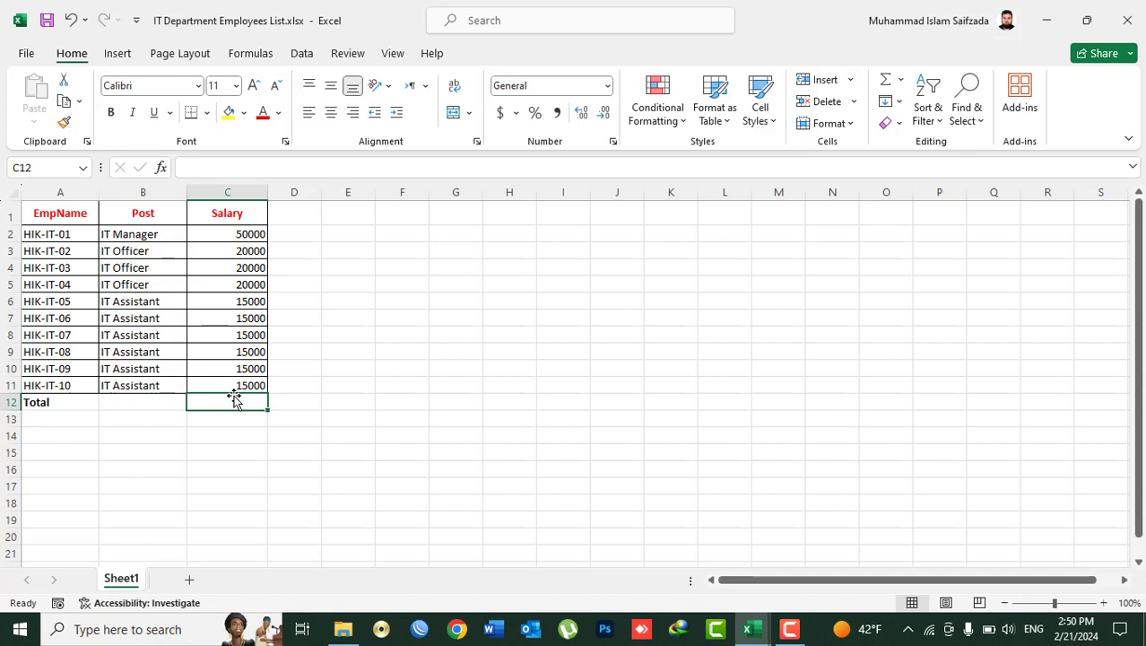
pyautogui.click(904, 83)
pyautogui.click(914, 103)
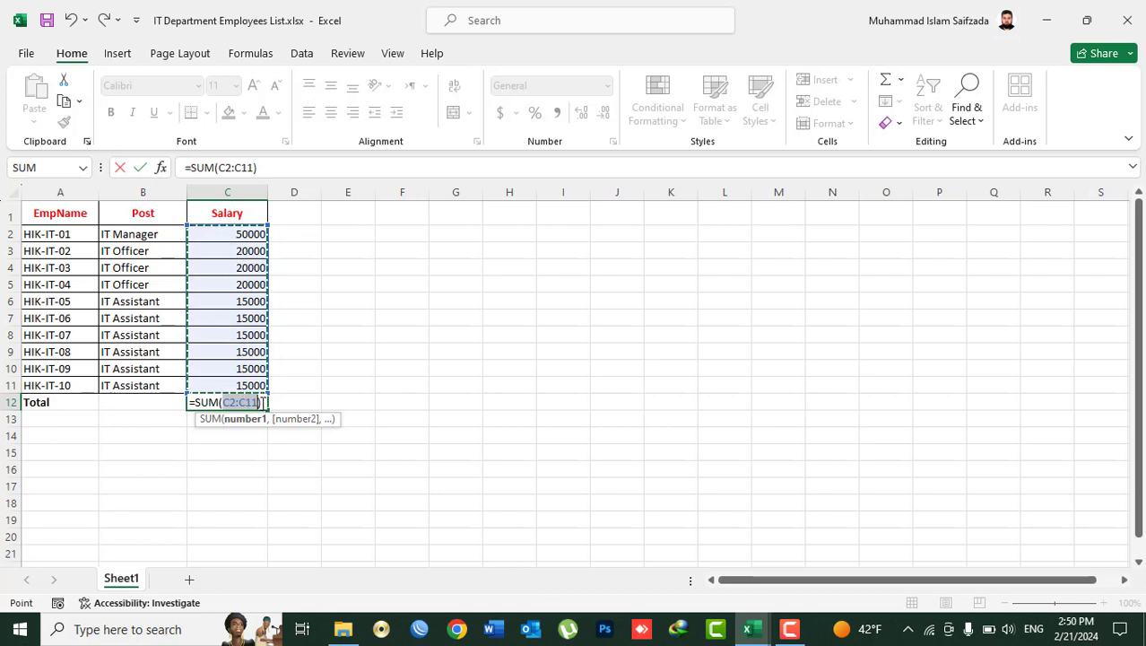
pyautogui.press('Return')
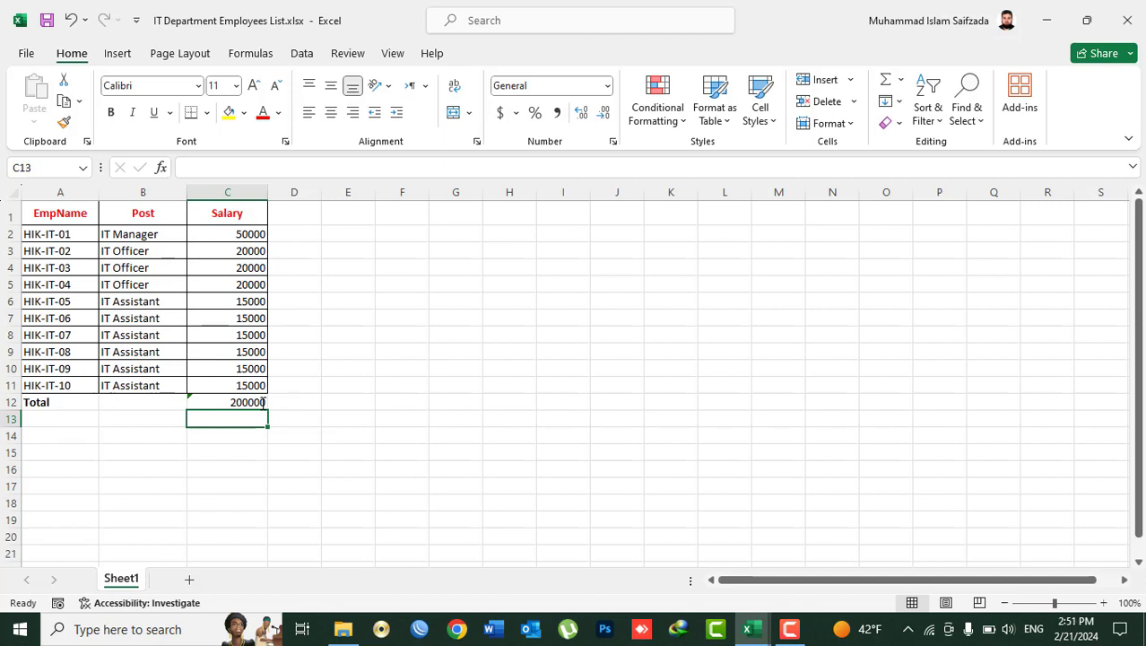
pyautogui.click(258, 402)
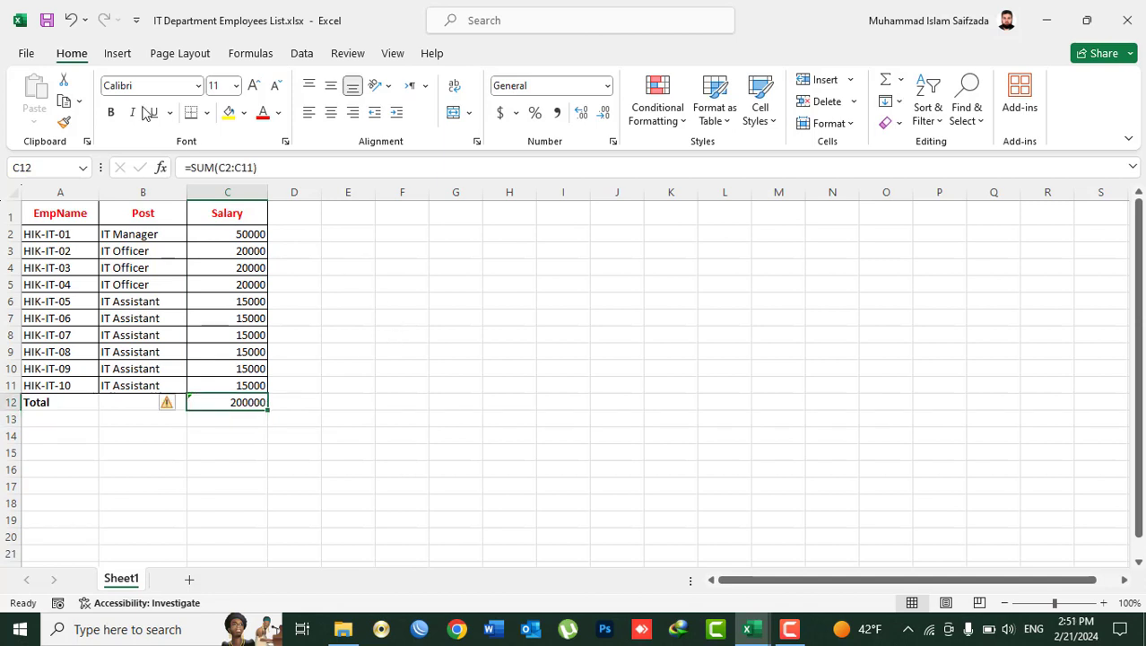
pyautogui.click(110, 112)
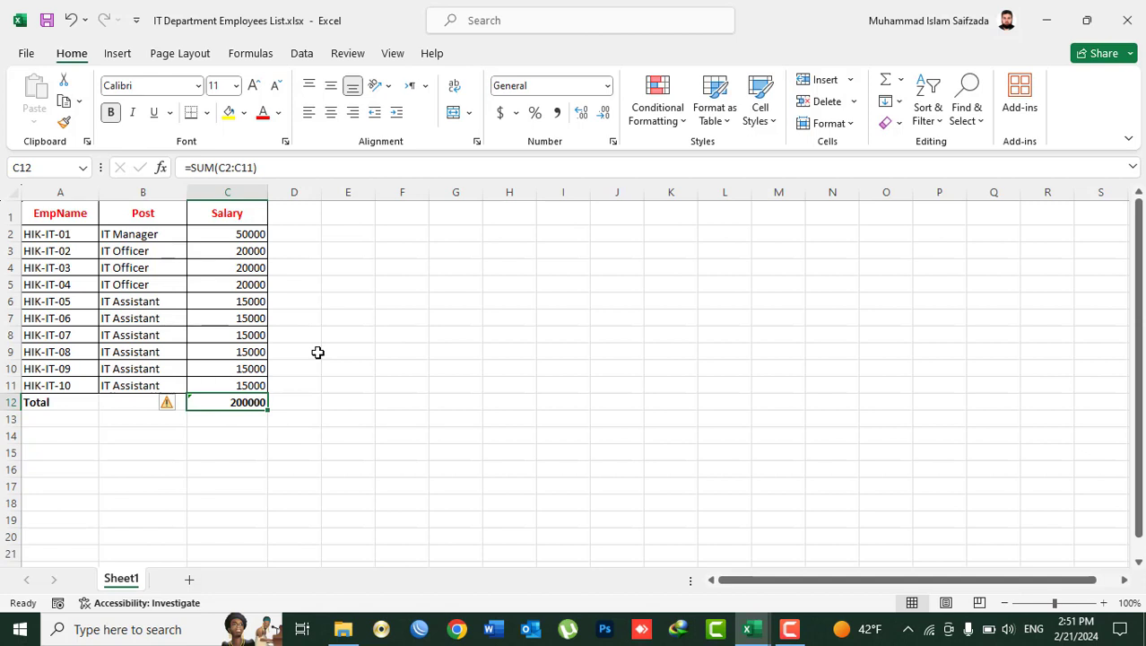
pyautogui.press('Delete')
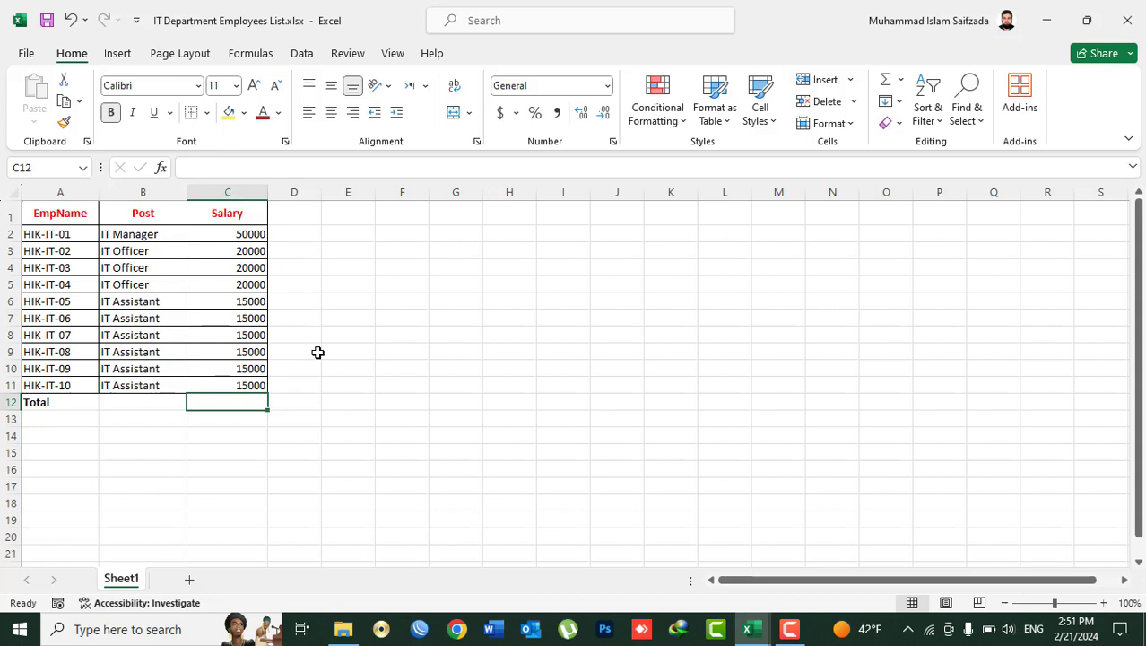
pyautogui.hotkey('alt', '=')
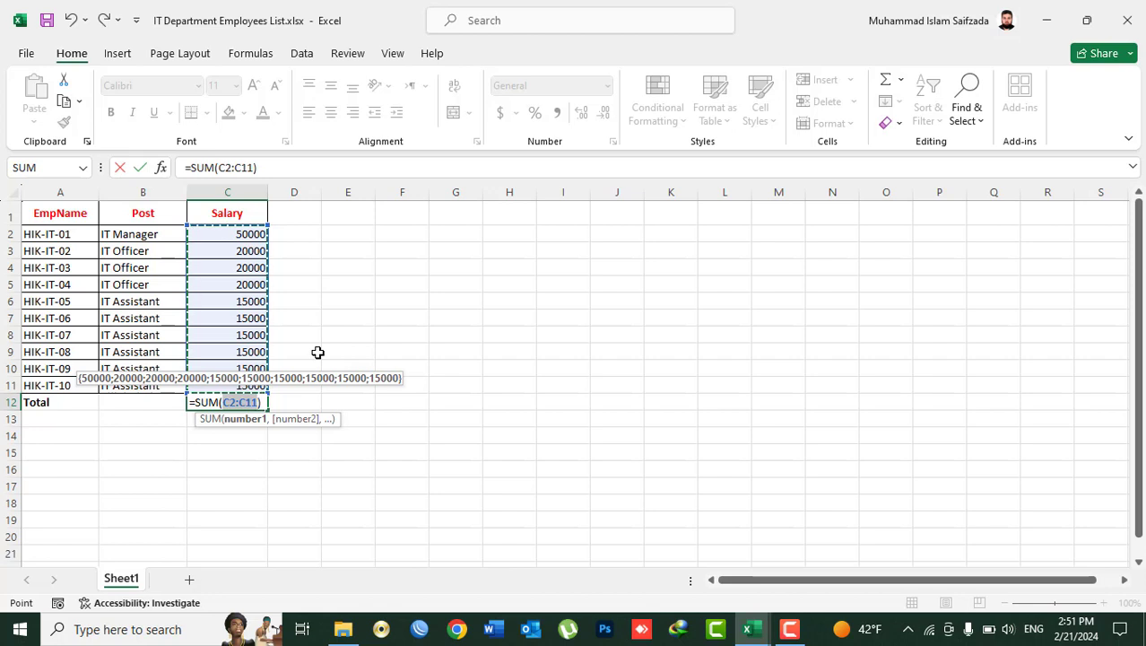
pyautogui.press('Return')
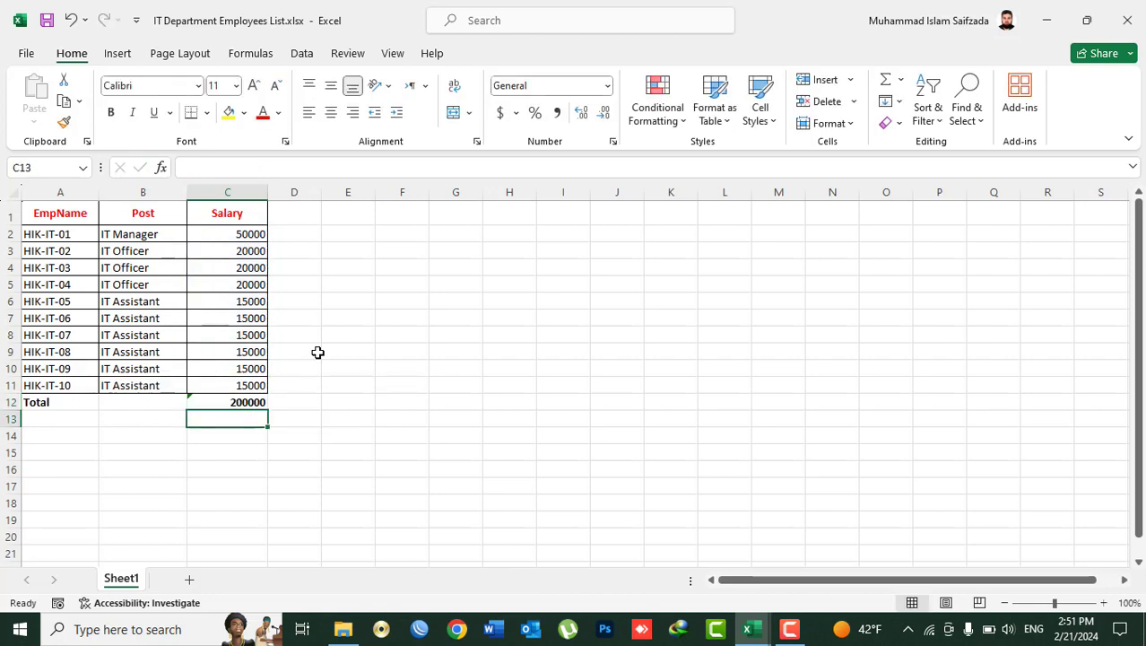
pyautogui.click(241, 401)
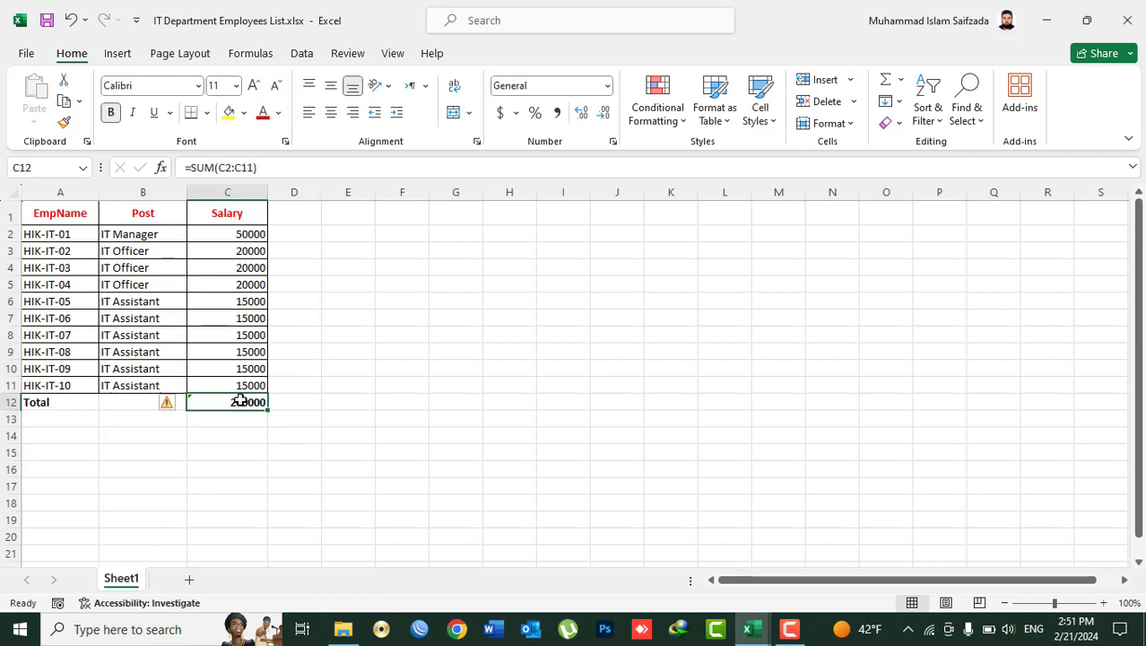
pyautogui.press('Delete')
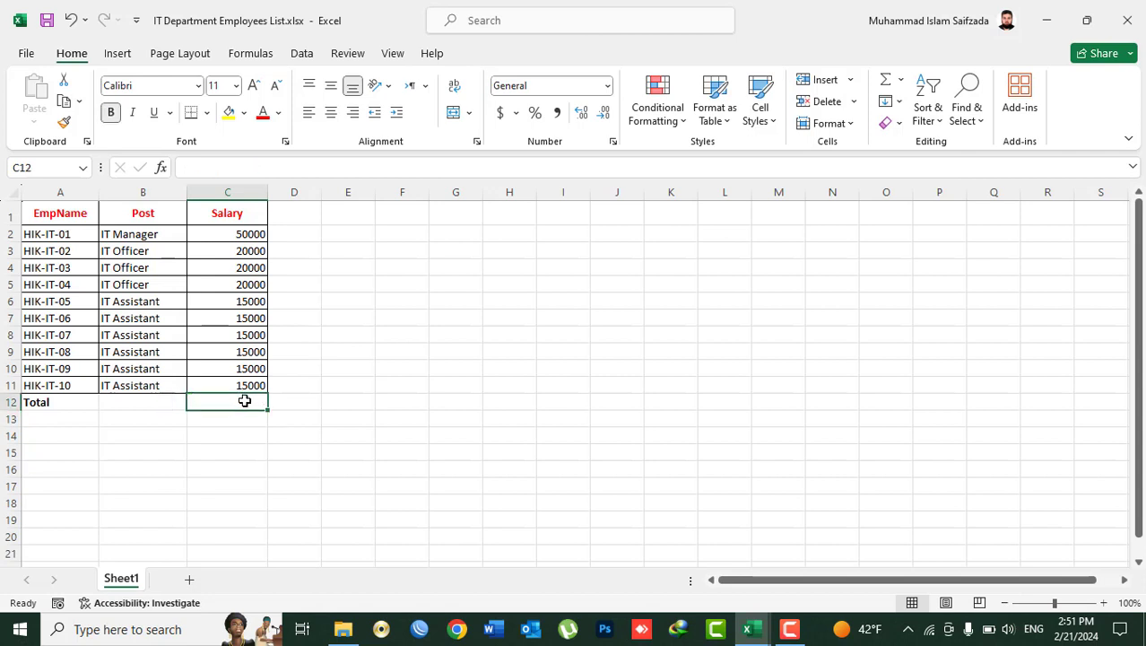
# Step: Enter =sum(C2:C11) in C12 so the salaries total 200000
pyautogui.click(901, 83)
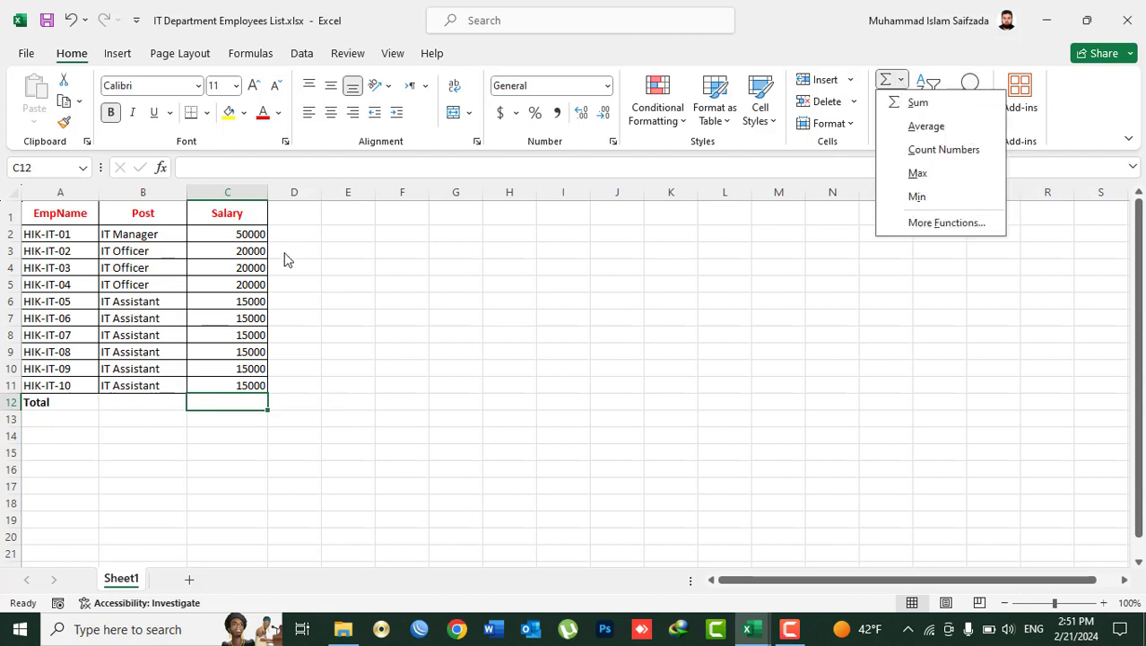
pyautogui.click(217, 414)
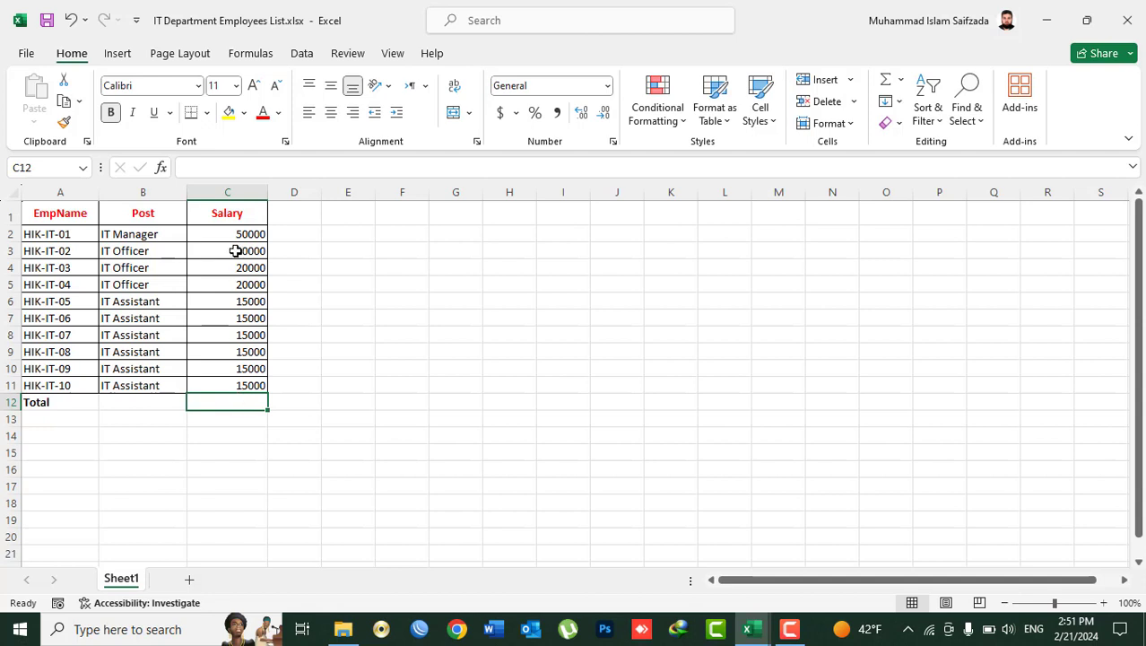
pyautogui.write('=')
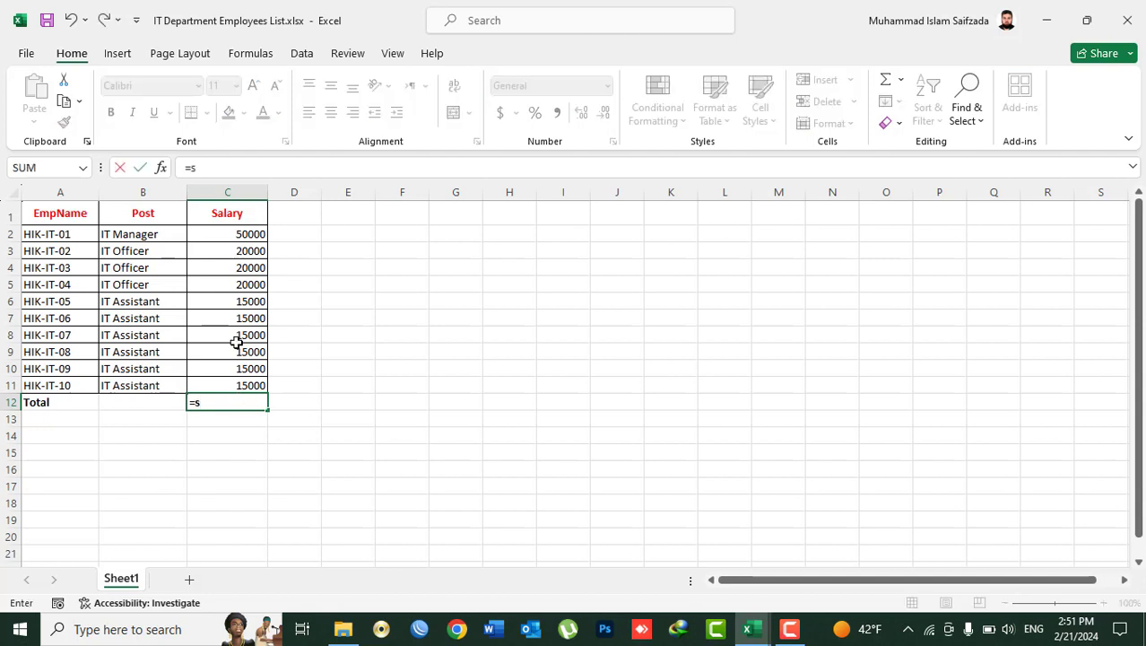
pyautogui.write('sun')
pyautogui.press('BackSpace')
pyautogui.write('m')
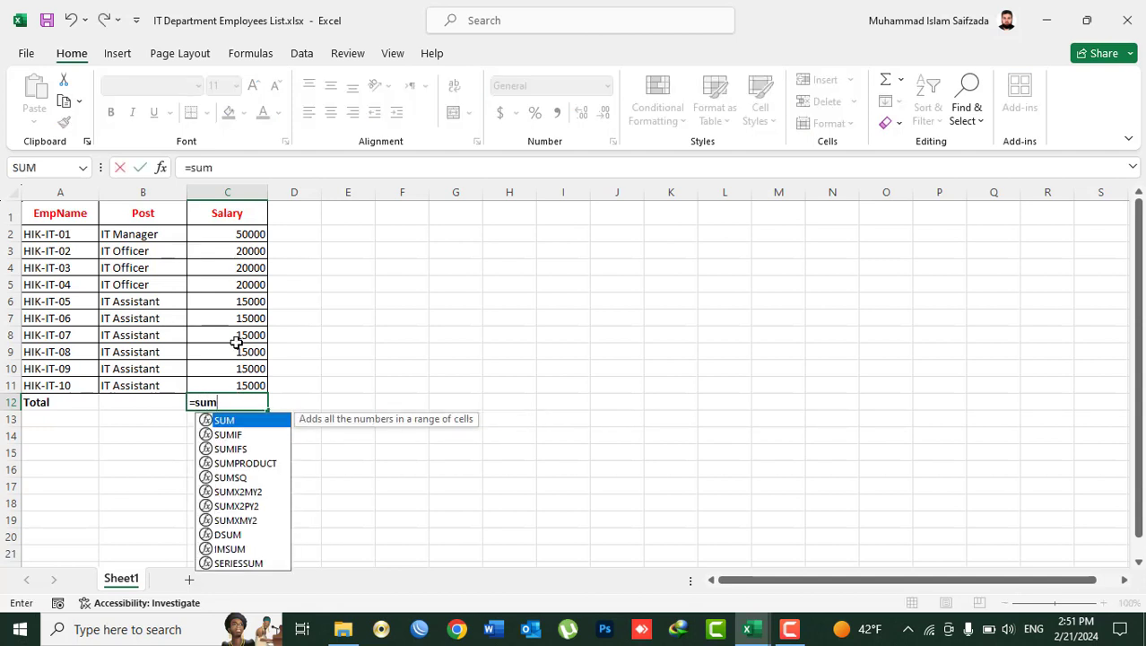
pyautogui.write('(')
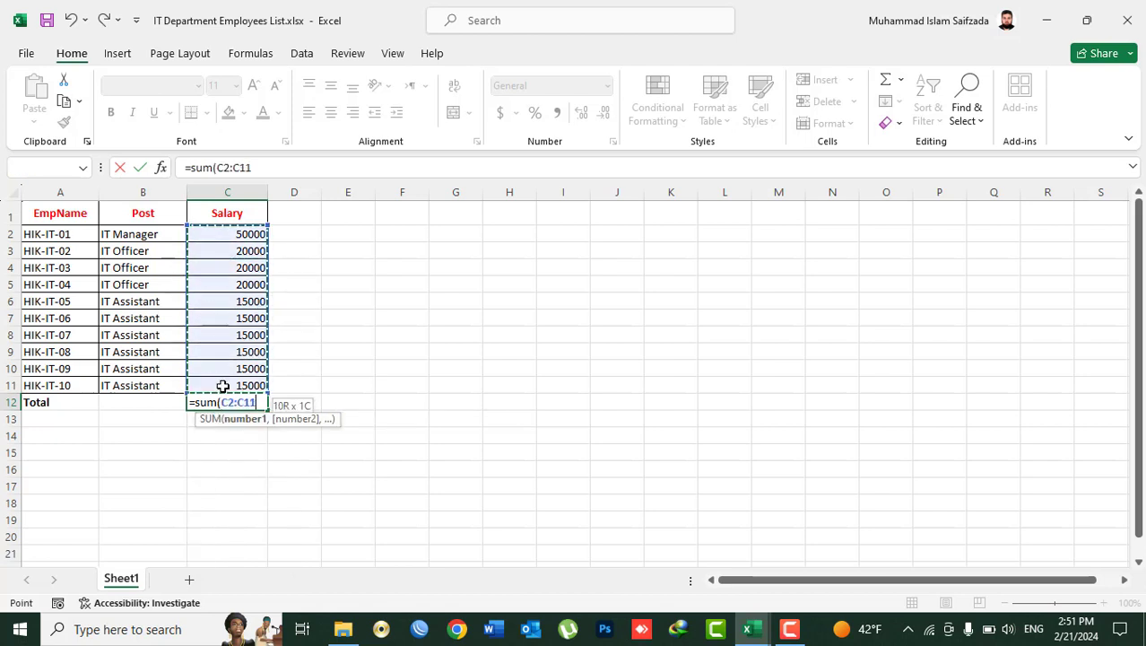
pyautogui.moveTo(216, 324); pyautogui.dragTo(225, 384)
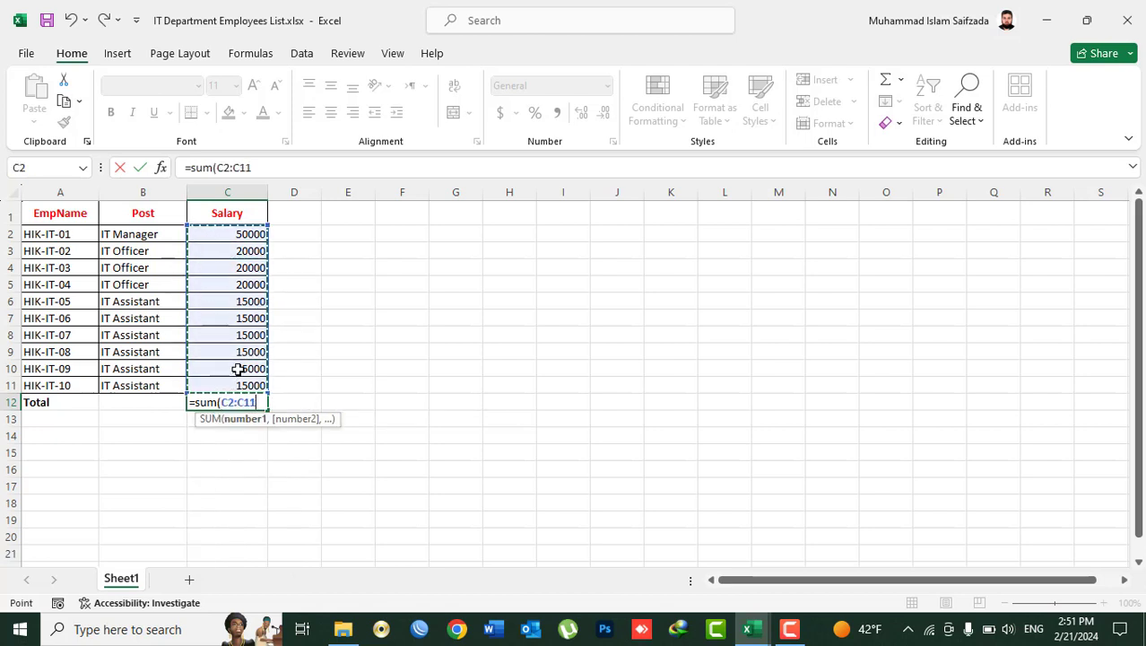
pyautogui.write(')')
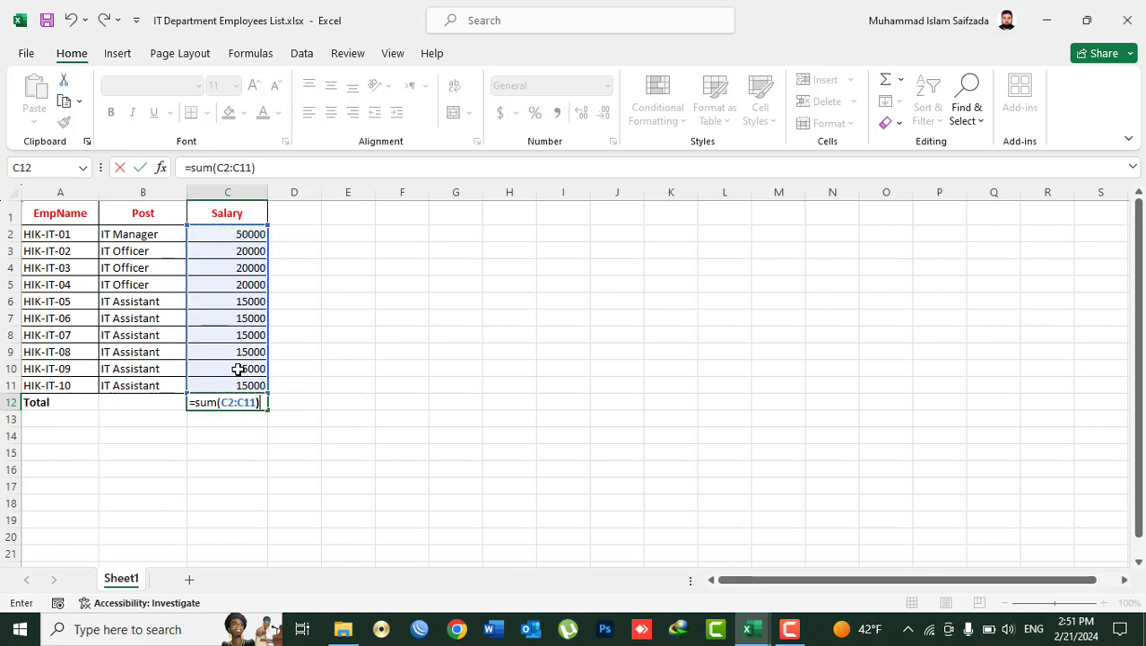
pyautogui.press('Return')
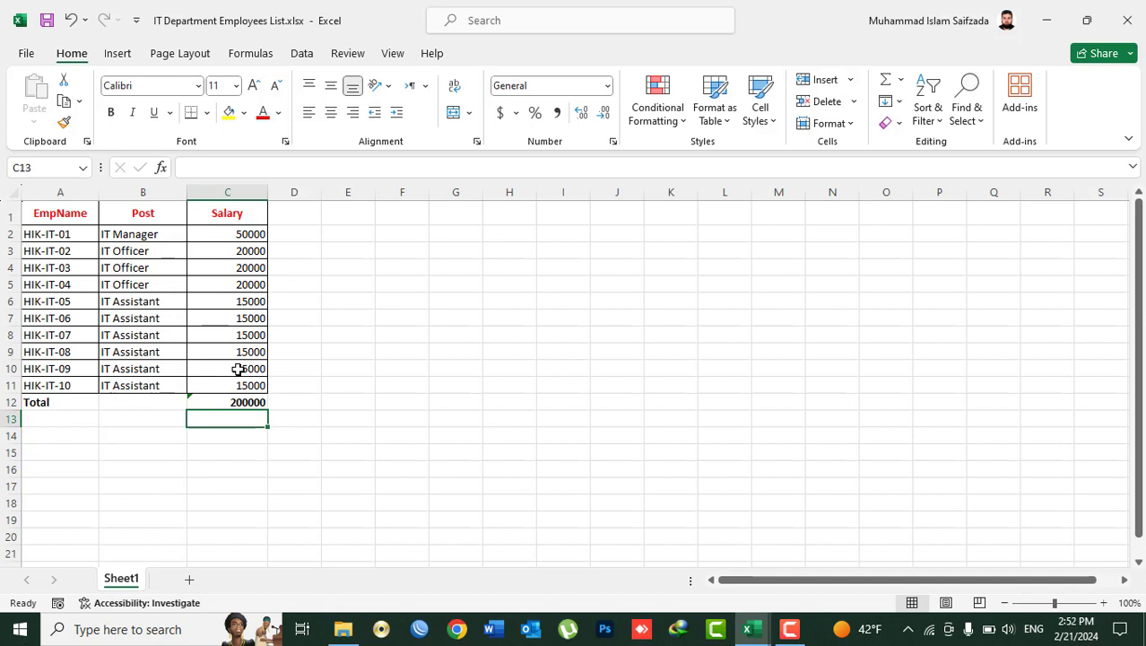
# Step: Enter month headings Jan, Feb and March in F1 to H1
pyautogui.press('Up')
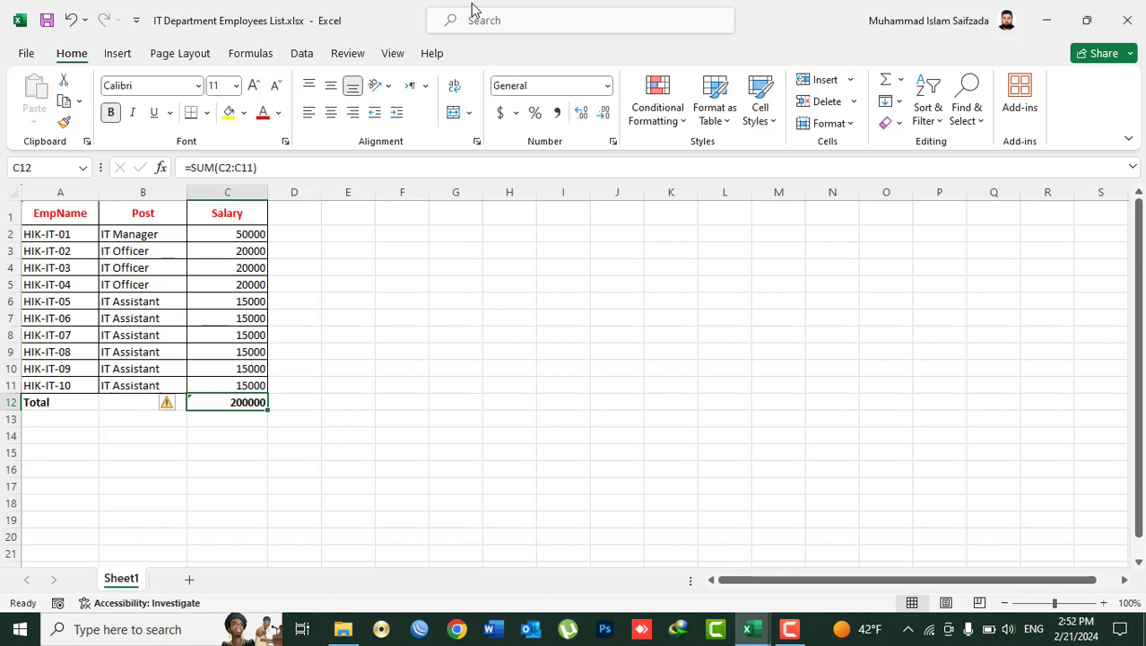
pyautogui.click(408, 207)
pyautogui.write('Jan')
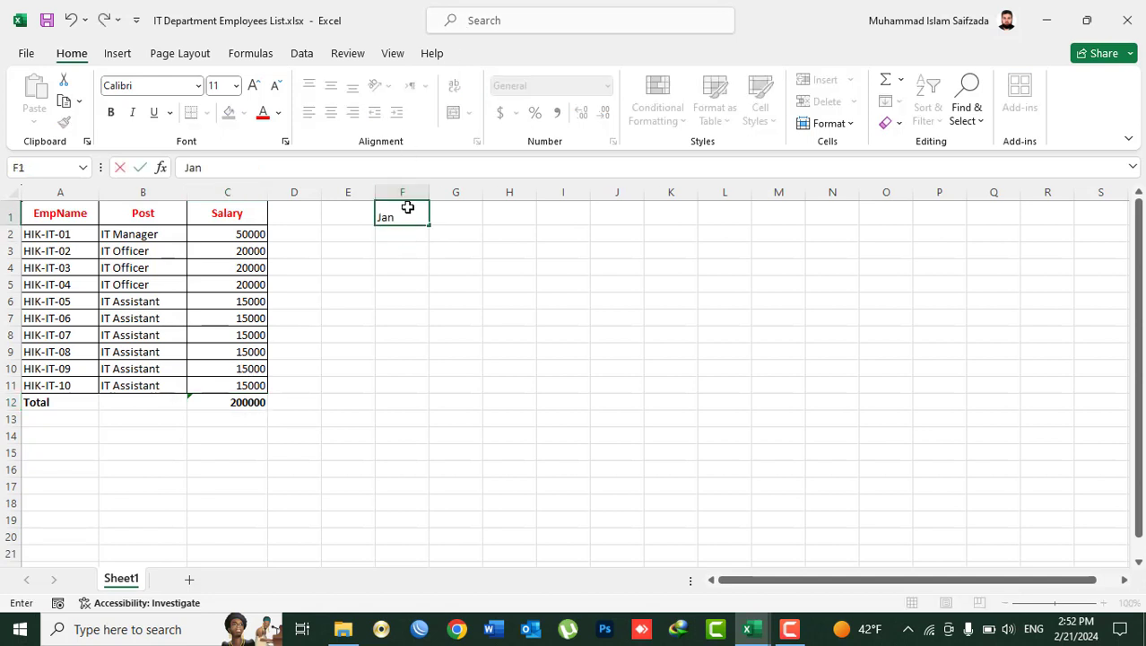
pyautogui.press('Tab')
pyautogui.write('Feb')
pyautogui.press('Tab')
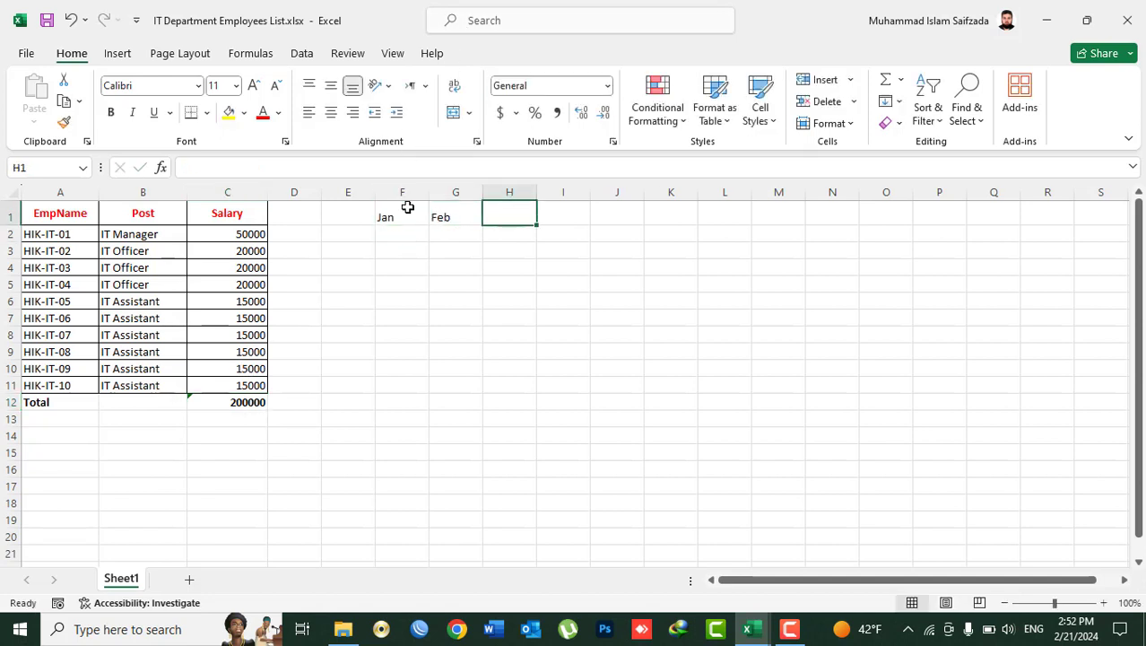
pyautogui.write('March')
pyautogui.press('Tab')
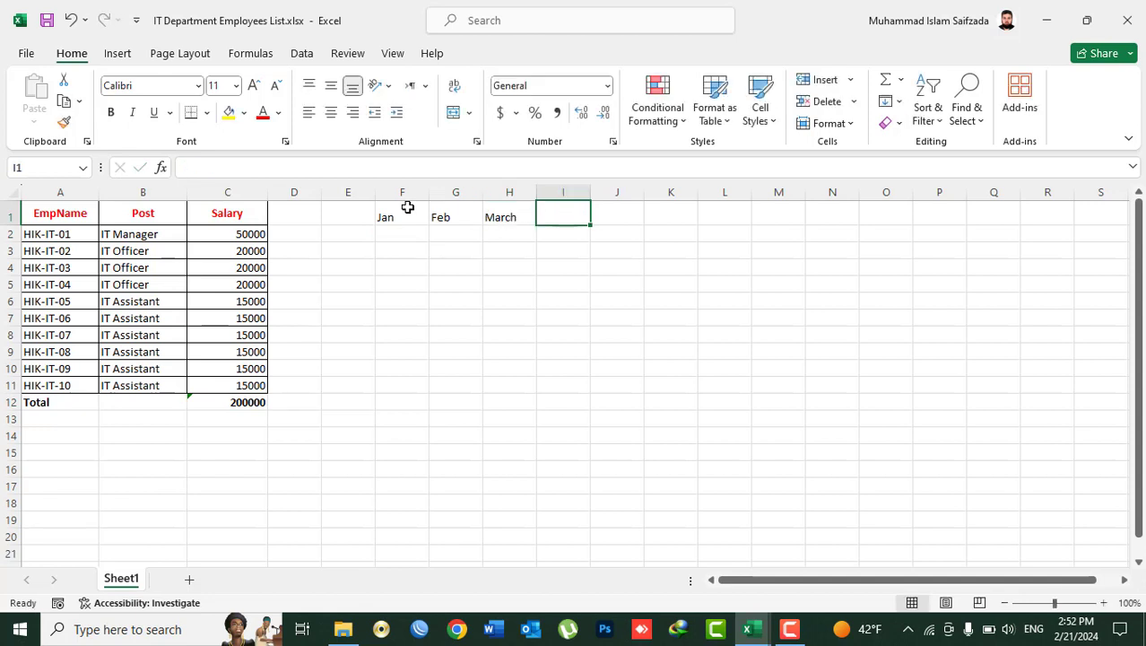
# Step: Continue the headings with Apr, May and June in J1 to L1, leaving I1 blank
pyautogui.press('Tab')
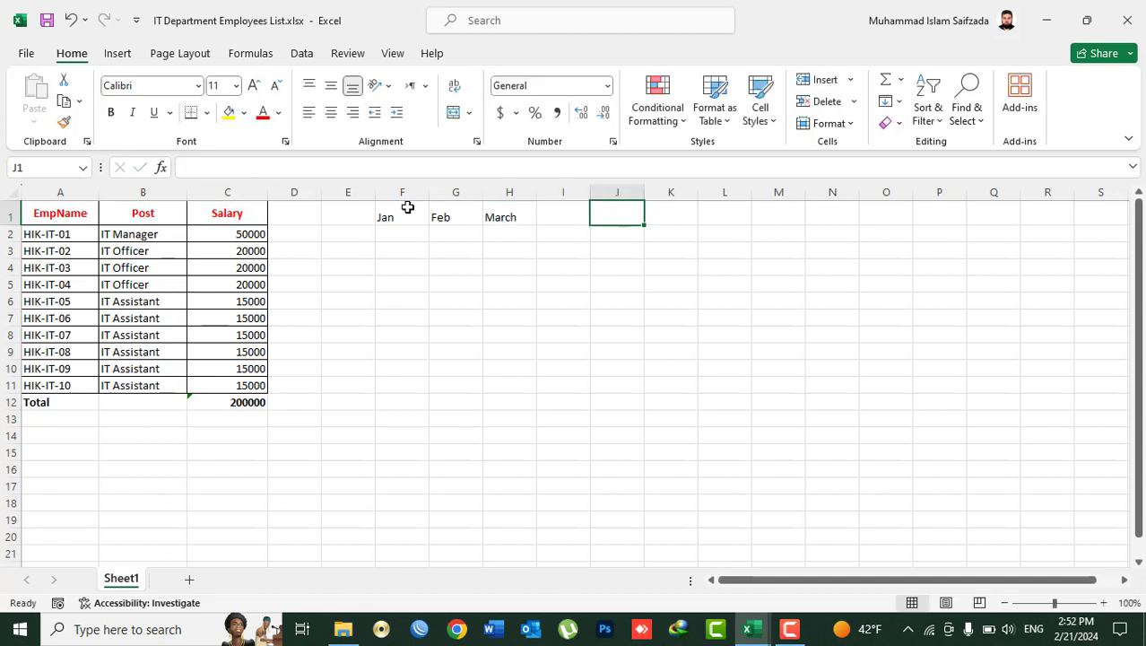
pyautogui.write('Apr')
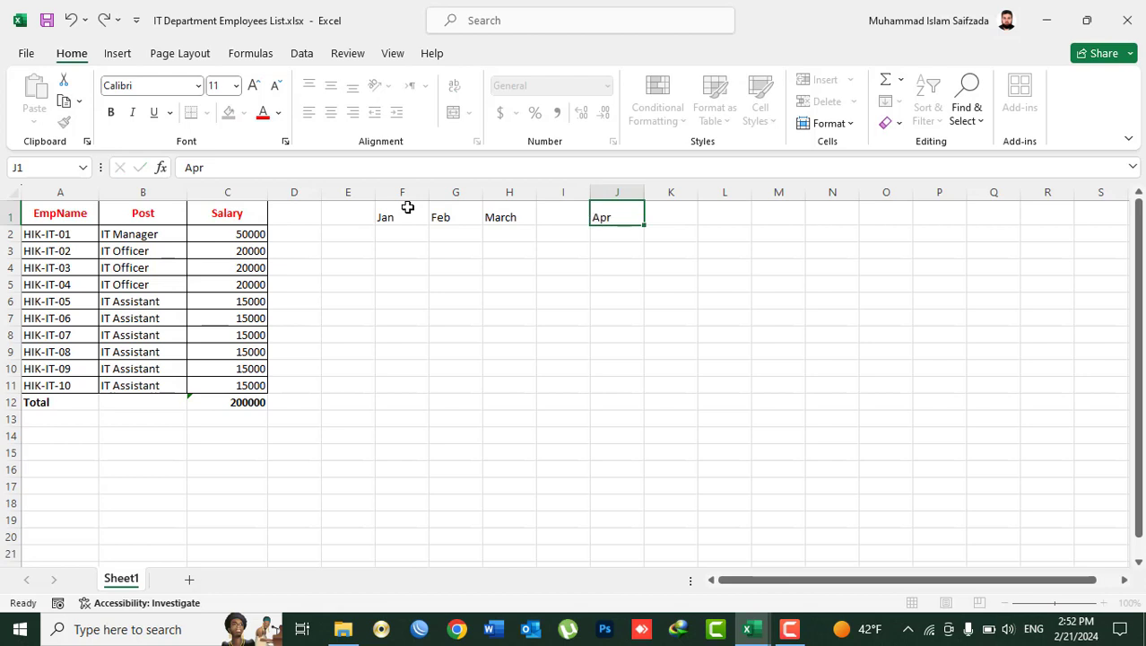
pyautogui.press('Tab')
pyautogui.write('May')
pyautogui.press('Tab')
pyautogui.write('Ju')
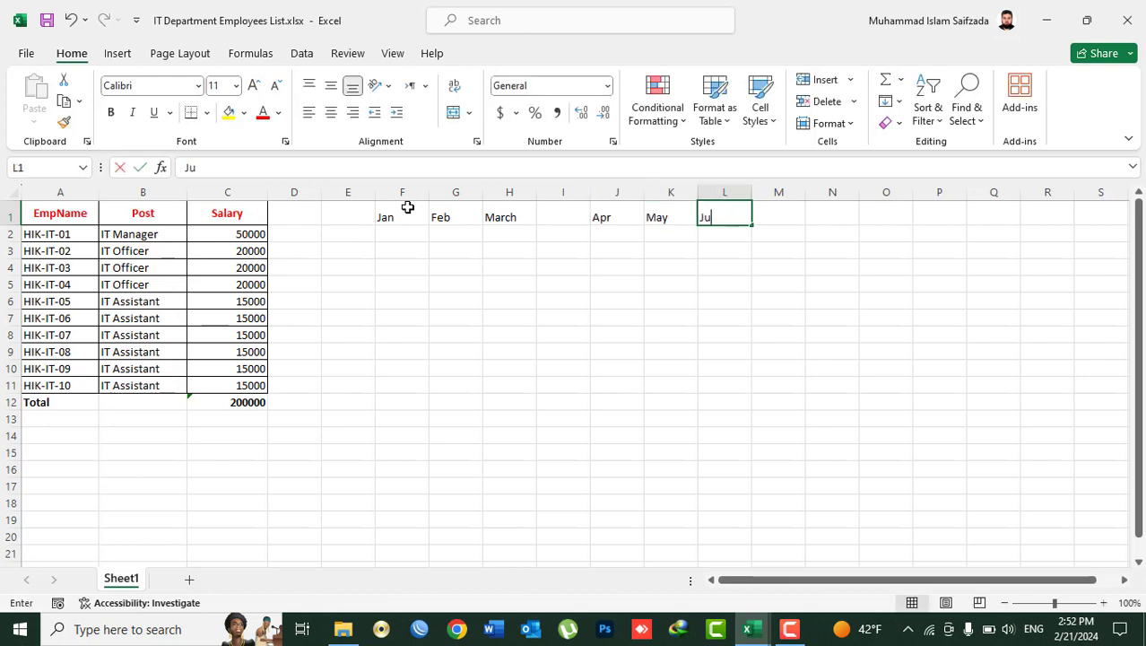
pyautogui.write('ne')
pyautogui.press('Left')
pyautogui.press('Left')
pyautogui.press('Left')
pyautogui.press('Left')
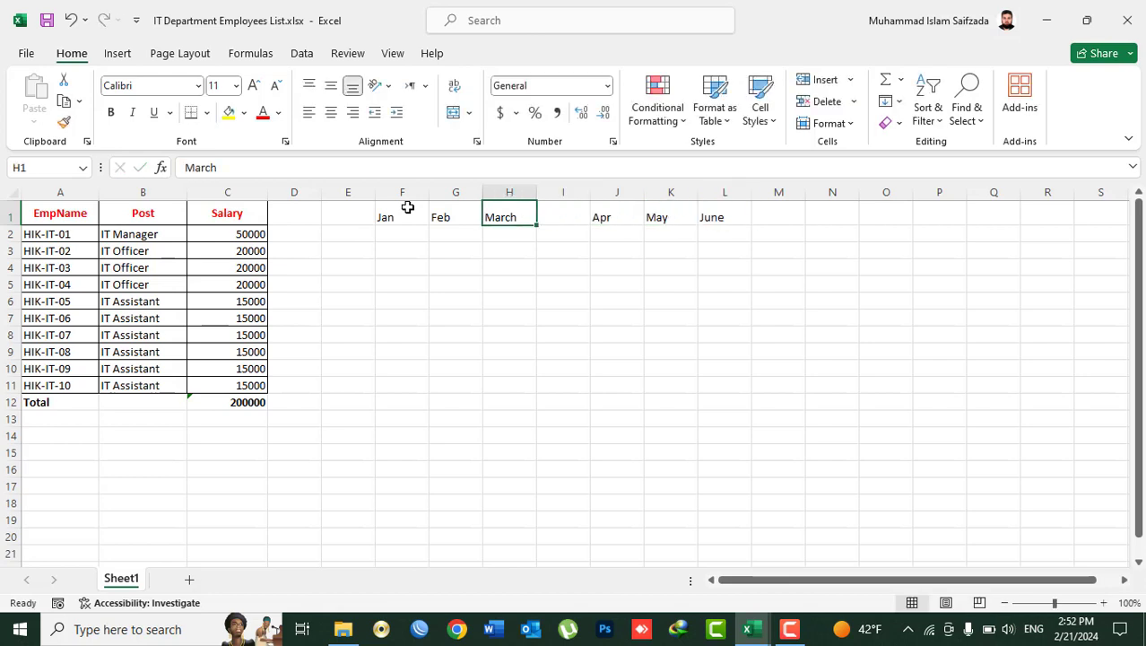
pyautogui.press('Left')
pyautogui.press('Left')
pyautogui.press('Down')
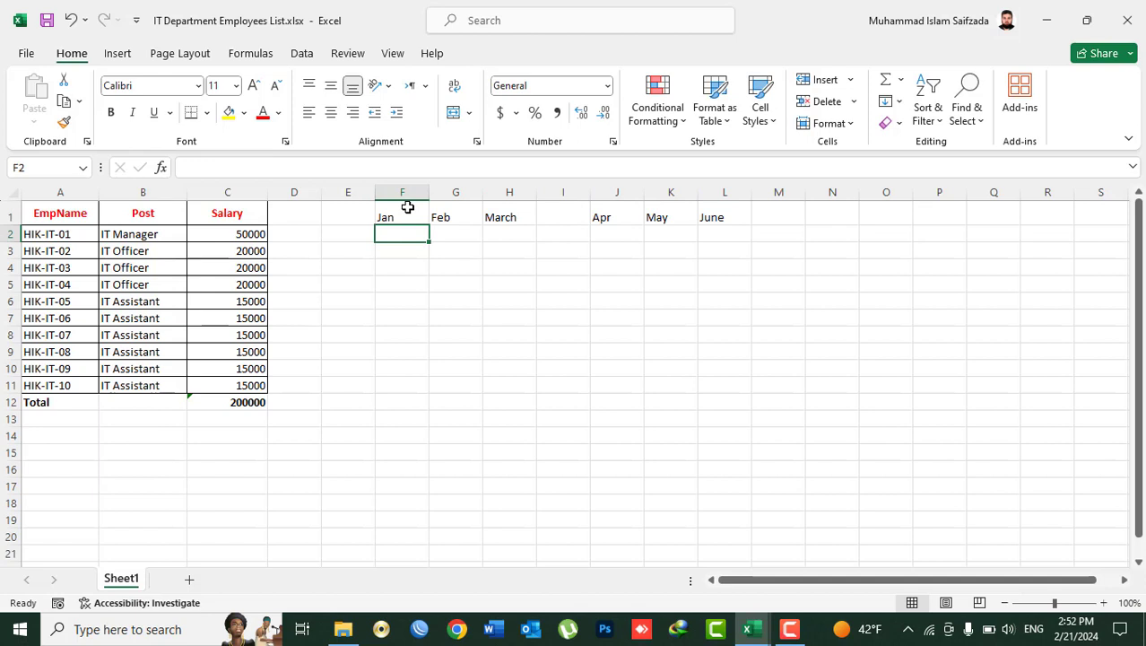
# Step: Label E1, E2 and E3 as Month, Income and Expense, correcting 'Months' to 'Month'
pyautogui.press('Up')
pyautogui.press('Left')
pyautogui.write('Mo')
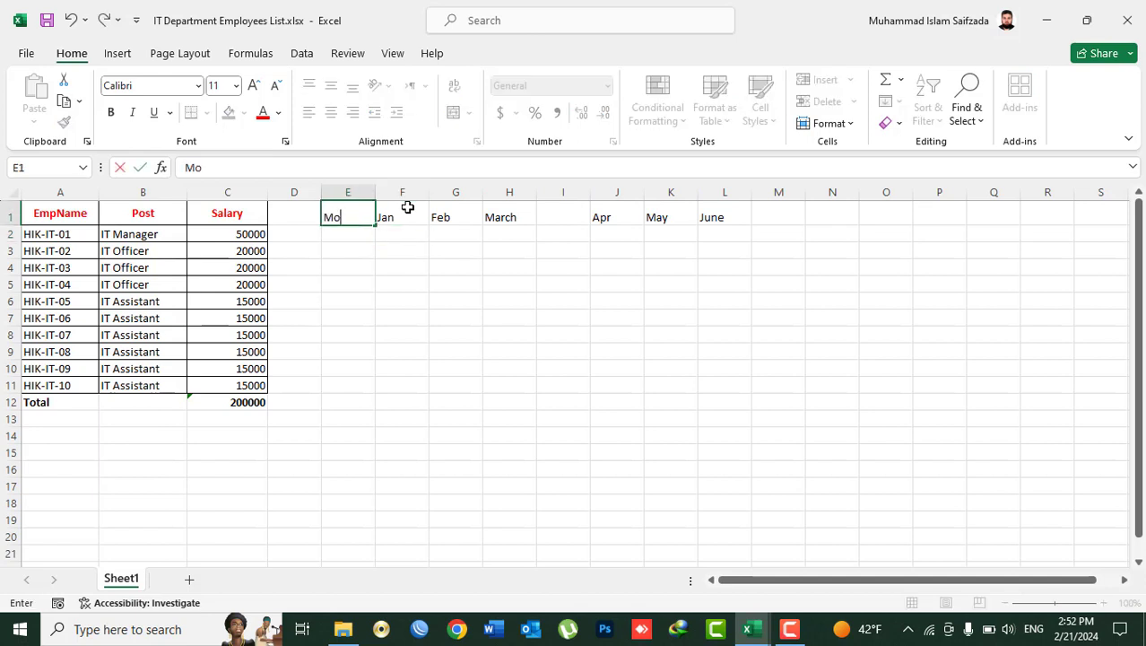
pyautogui.write('nths')
pyautogui.press('Return')
pyautogui.press('Up')
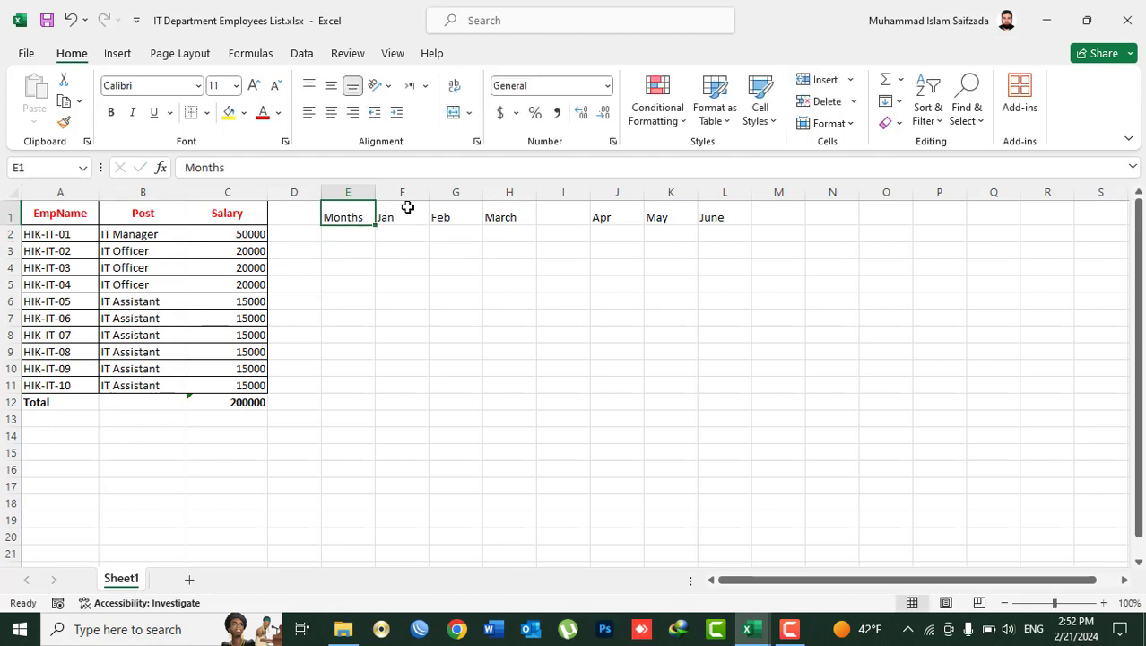
pyautogui.write('Month')
pyautogui.press('Return')
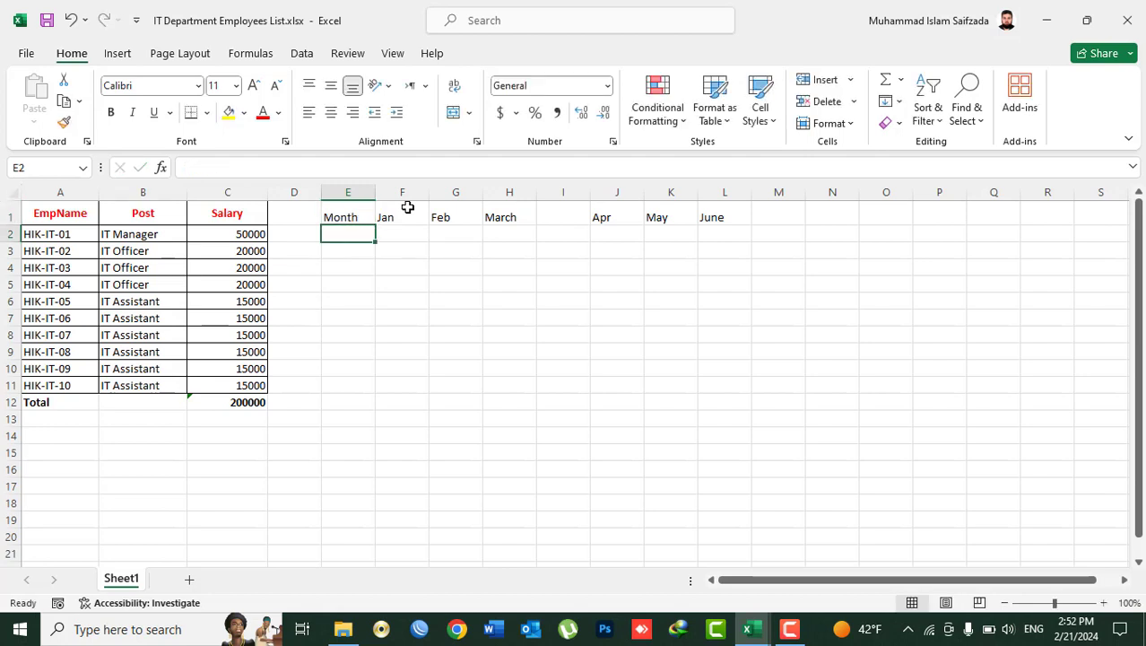
pyautogui.write('Income')
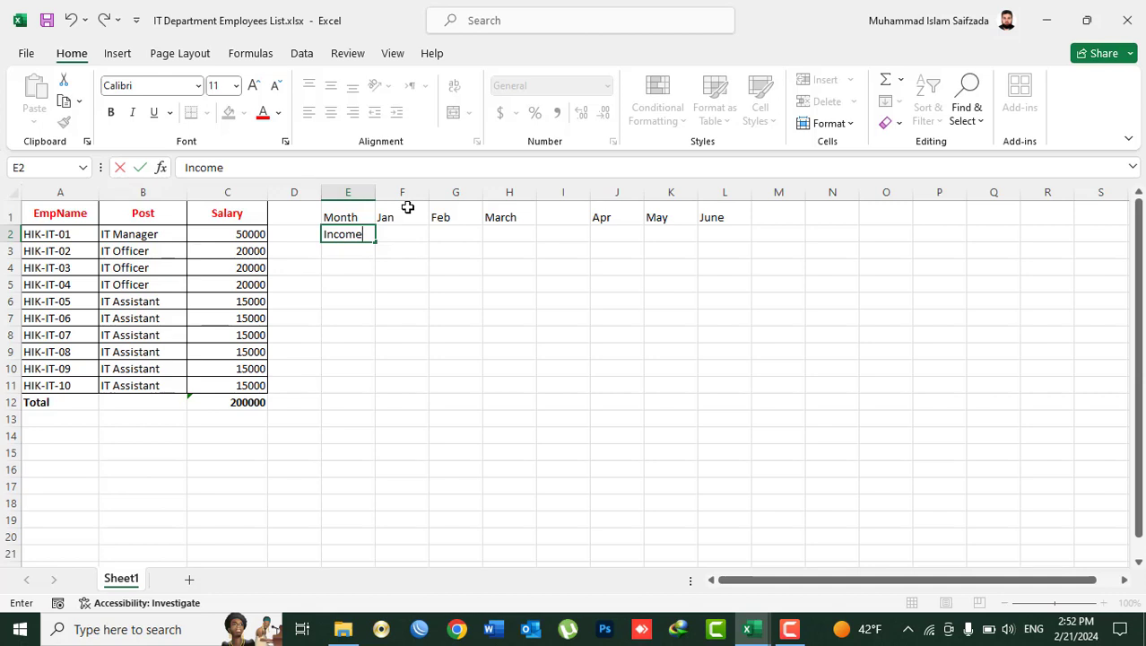
pyautogui.press('Return')
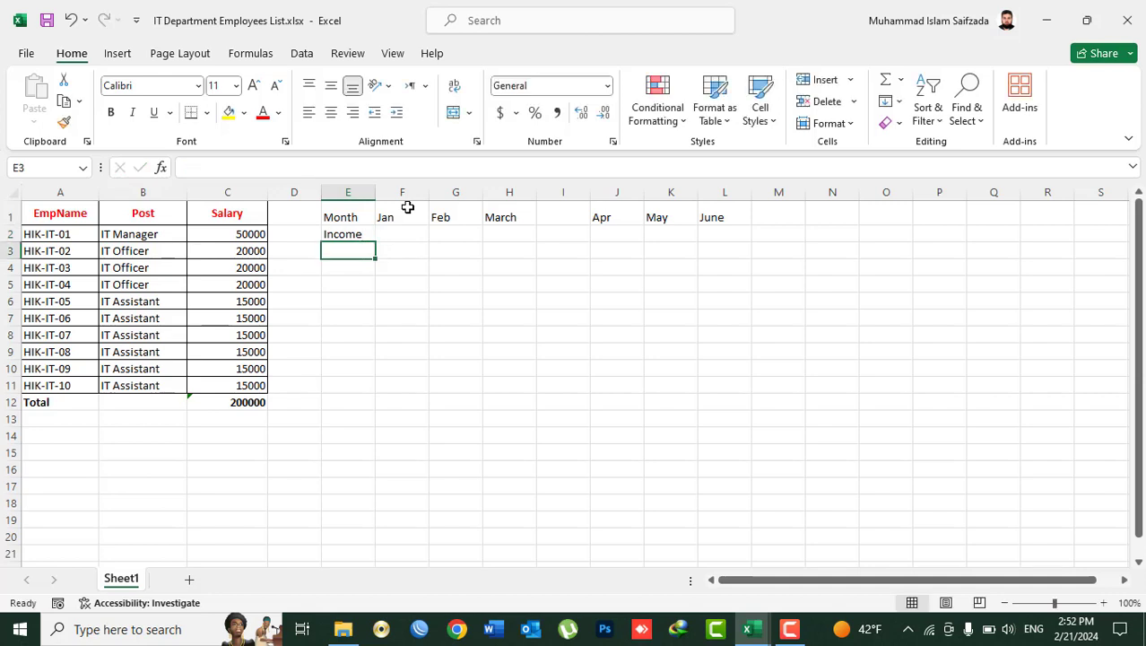
pyautogui.write('Expense')
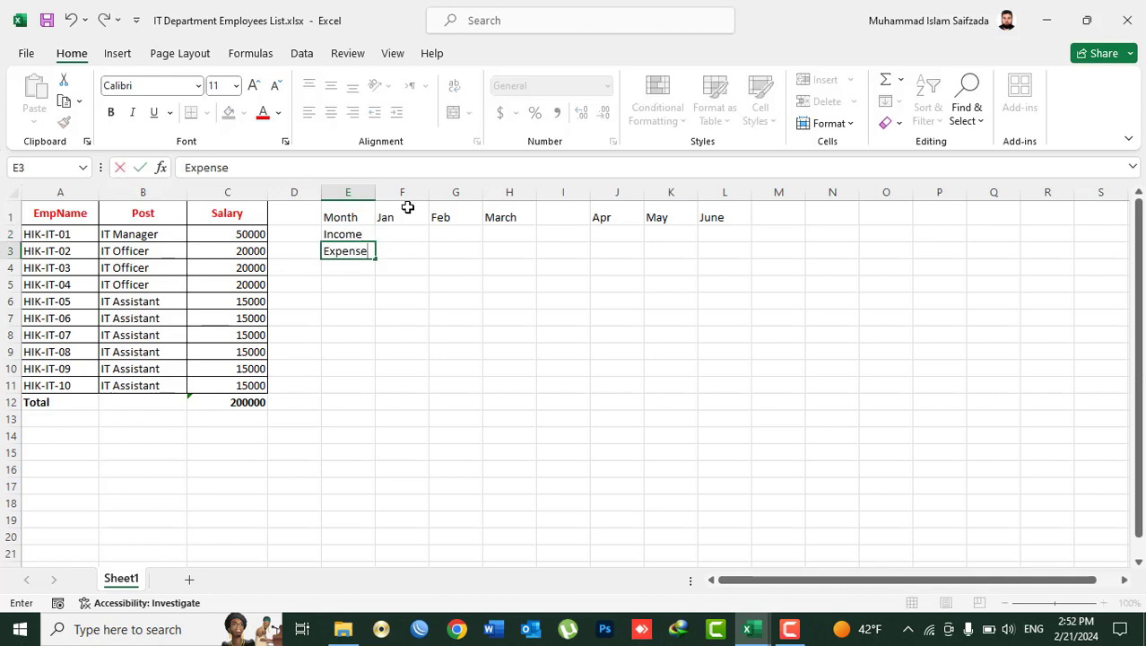
pyautogui.press('Tab')
pyautogui.press('Up')
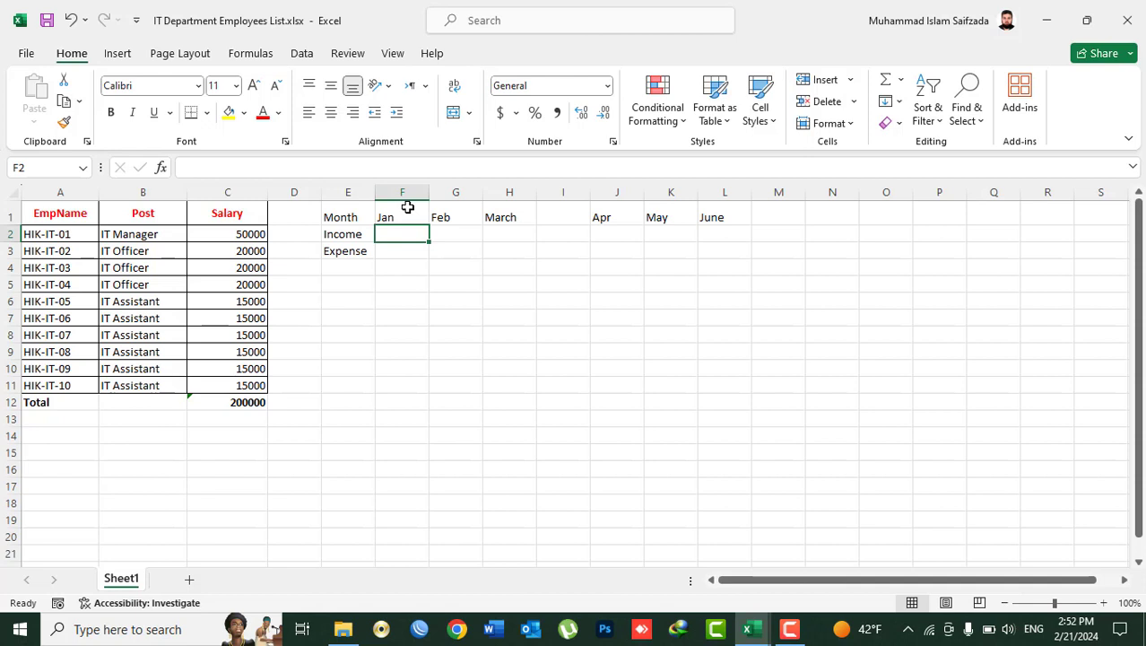
# Step: Enter monthly incomes 80000, 60000, 50000, 40000, 100000 and 20000 in row 2
pyautogui.moveTo(407, 208); pyautogui.dragTo(509, 218)
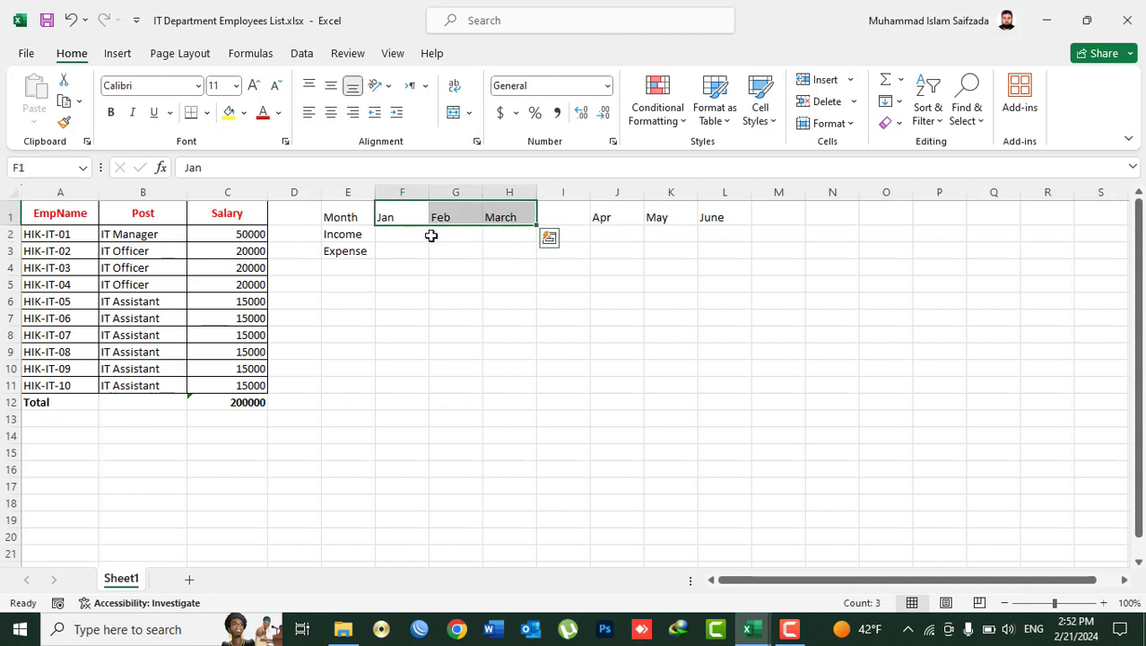
pyautogui.click(394, 237)
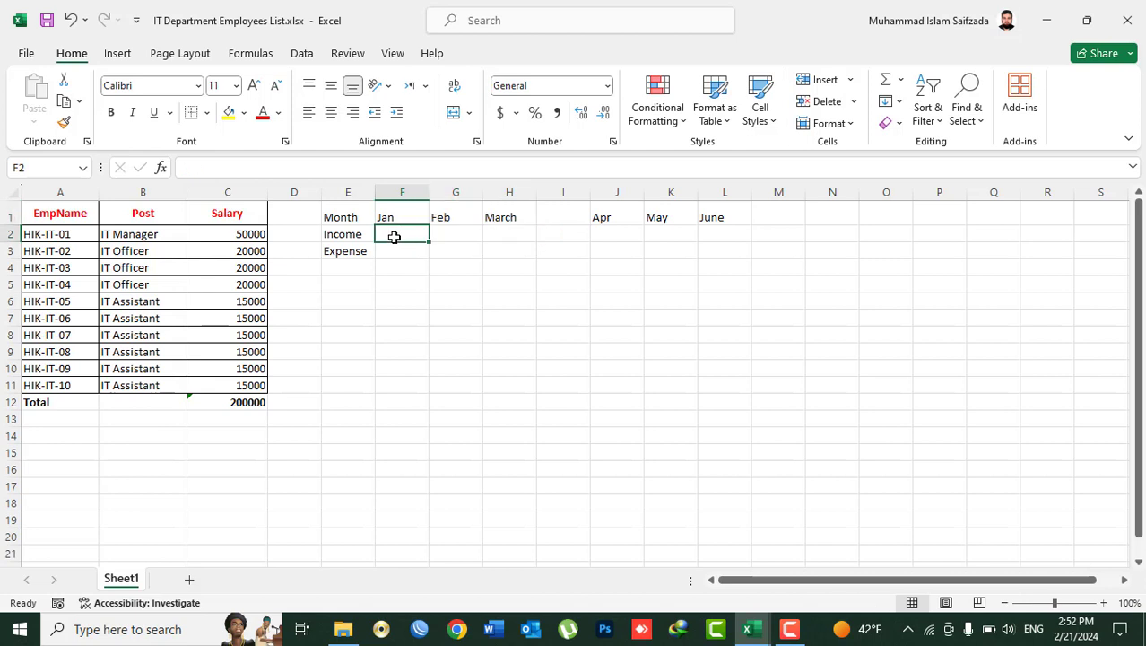
pyautogui.write('8000')
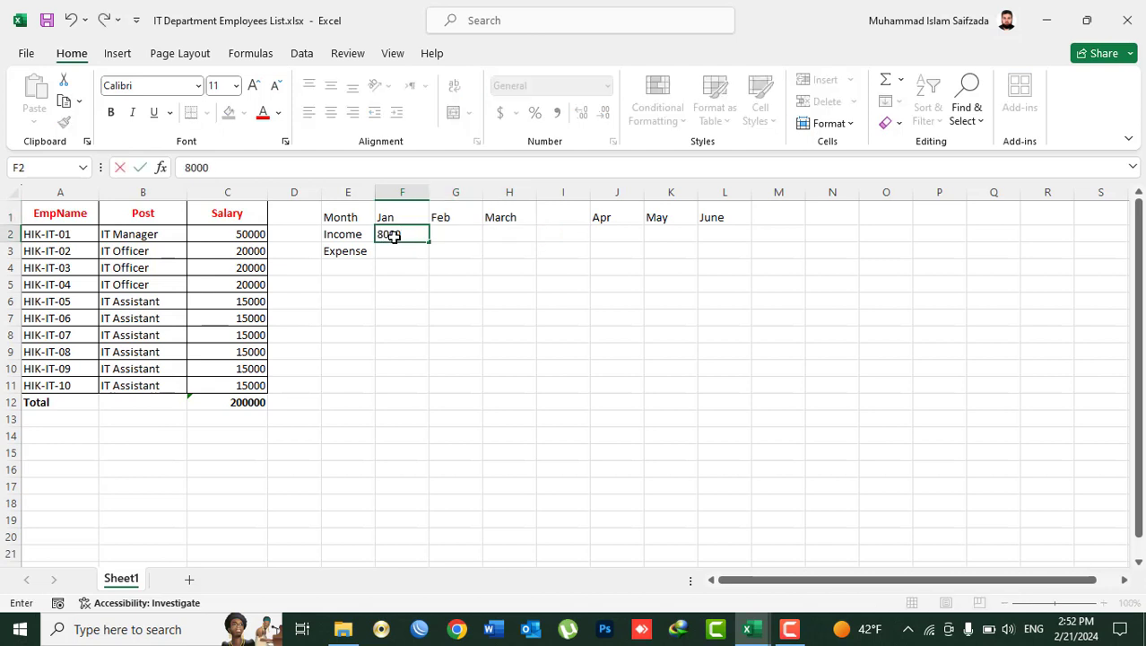
pyautogui.write('0')
pyautogui.press('Tab')
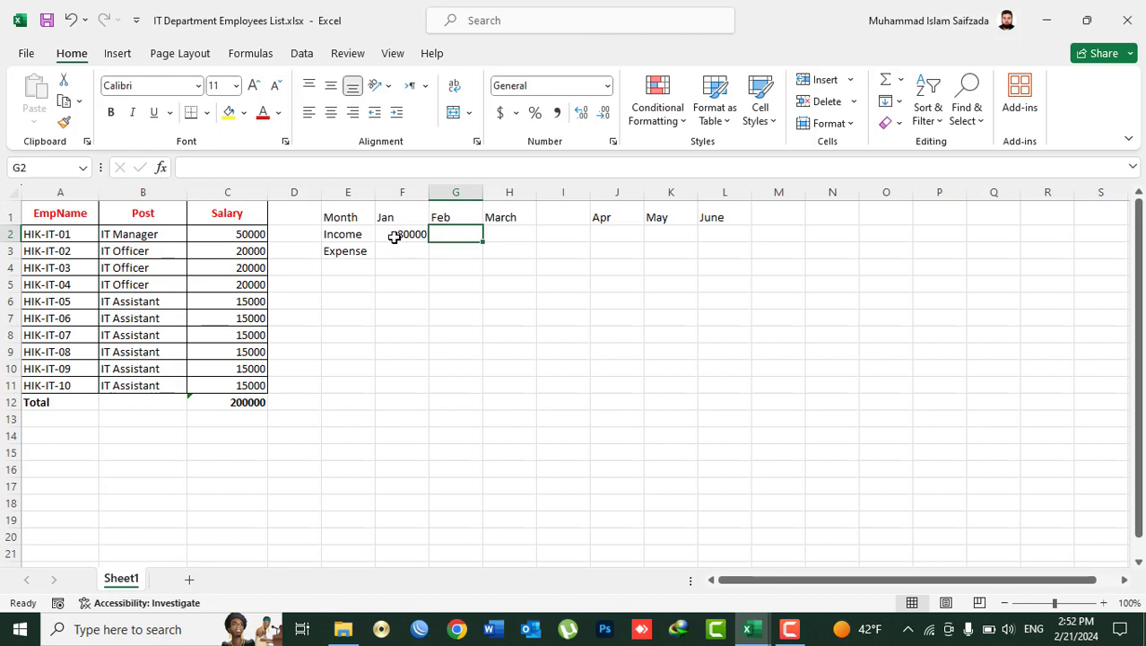
pyautogui.write('60000')
pyautogui.press('Tab')
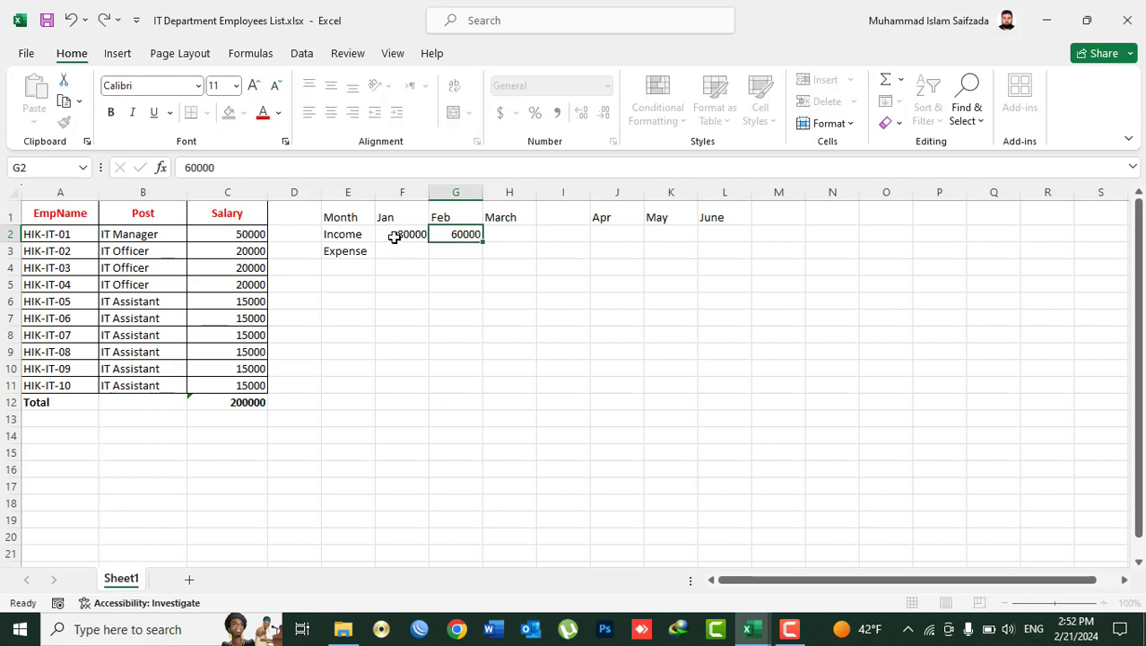
pyautogui.write('50000')
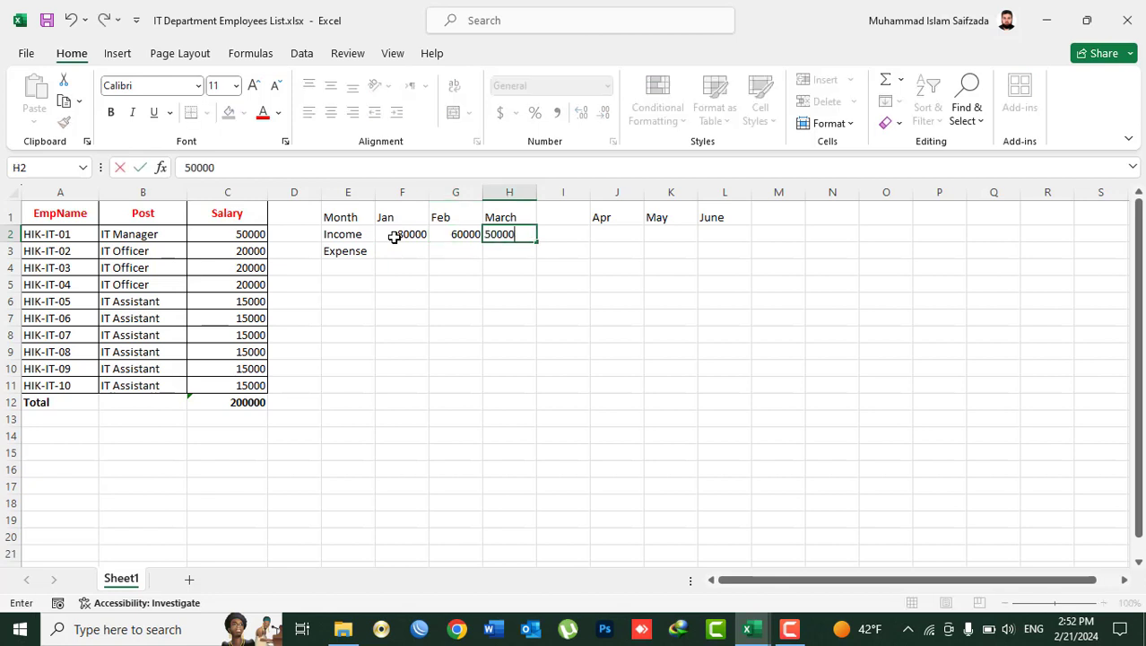
pyautogui.press('Tab')
pyautogui.press('Tab')
pyautogui.write('400')
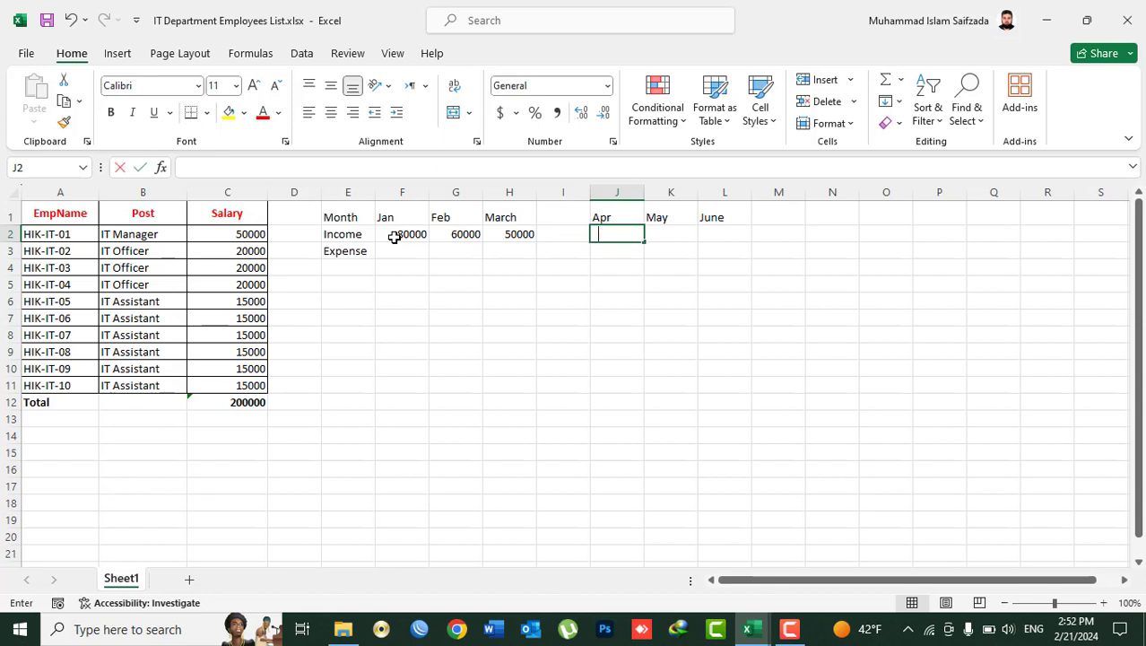
pyautogui.write('0')
pyautogui.press('Tab')
pyautogui.write('10')
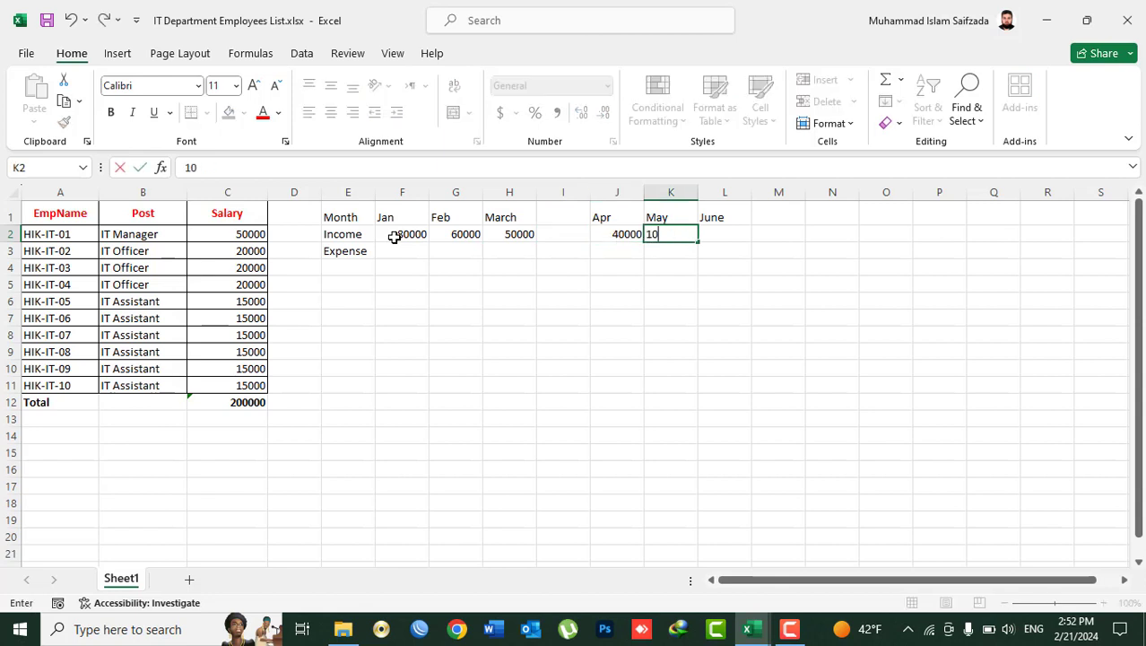
pyautogui.write('0000')
pyautogui.press('Tab')
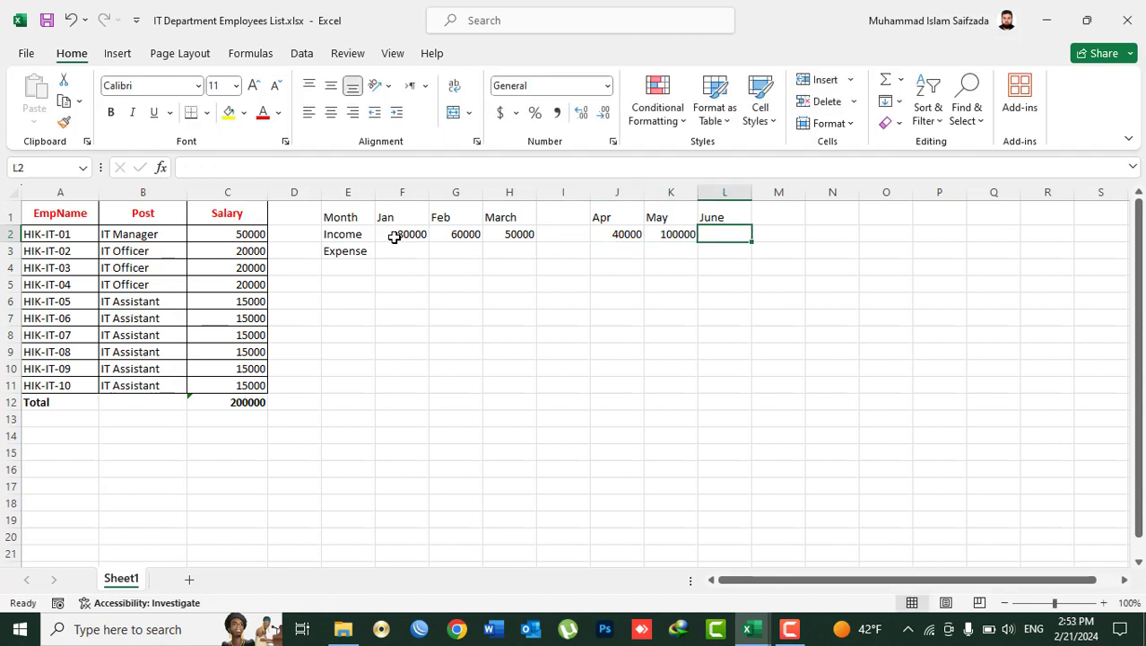
pyautogui.write('20000')
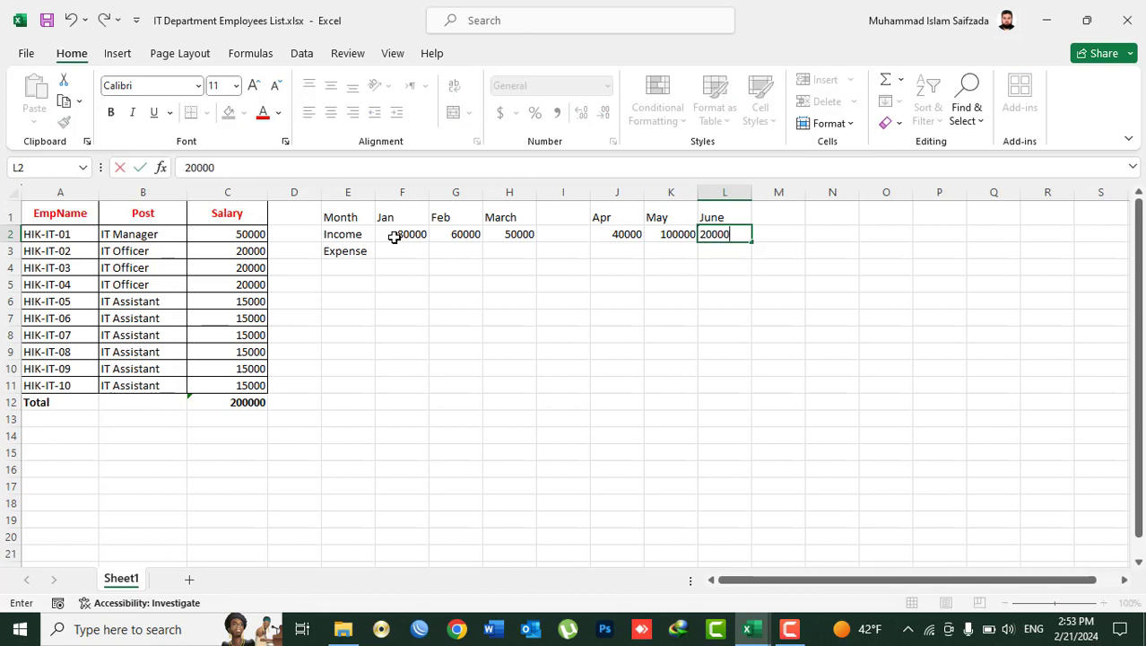
pyautogui.press('Return')
# Step: Enter monthly expenses 40000, 30000, 50000, 30000, 45000 and 12000 in row 3
pyautogui.press('Left')
pyautogui.press('Left')
pyautogui.press('Left')
pyautogui.press('Left')
pyautogui.press('Left')
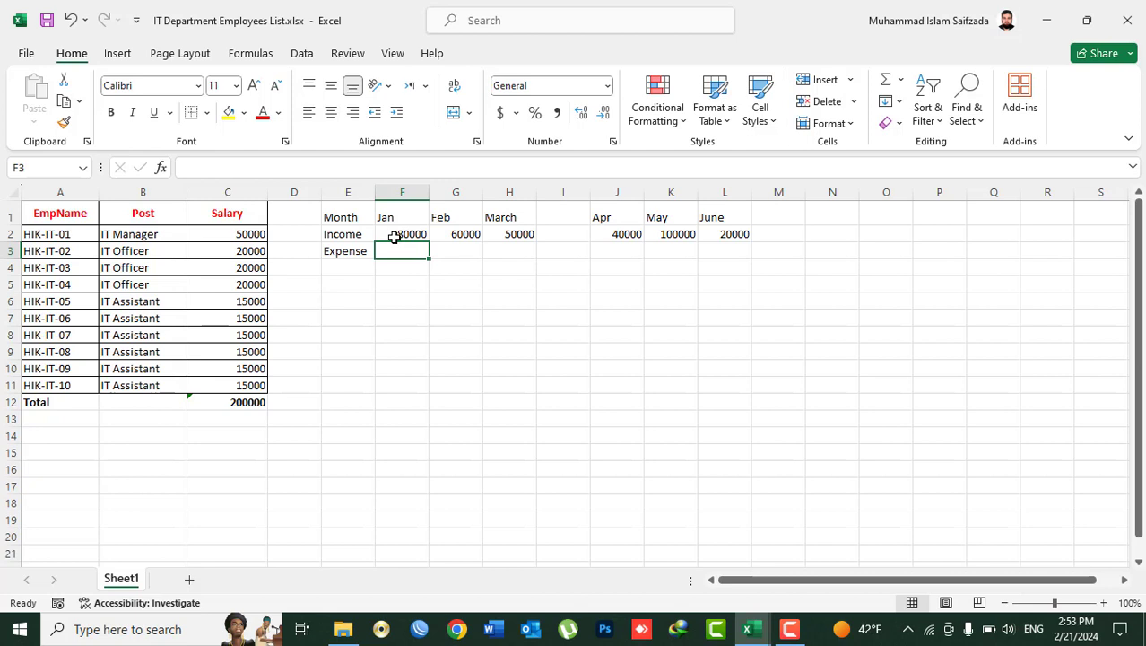
pyautogui.write('40000')
pyautogui.press('Tab')
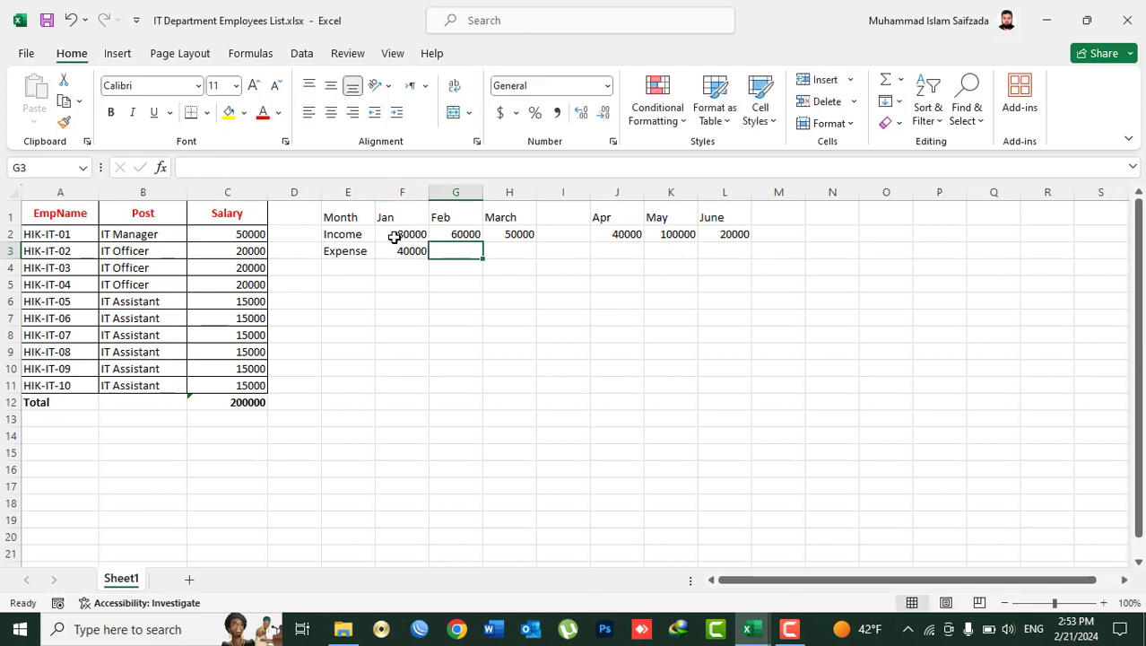
pyautogui.write('30000')
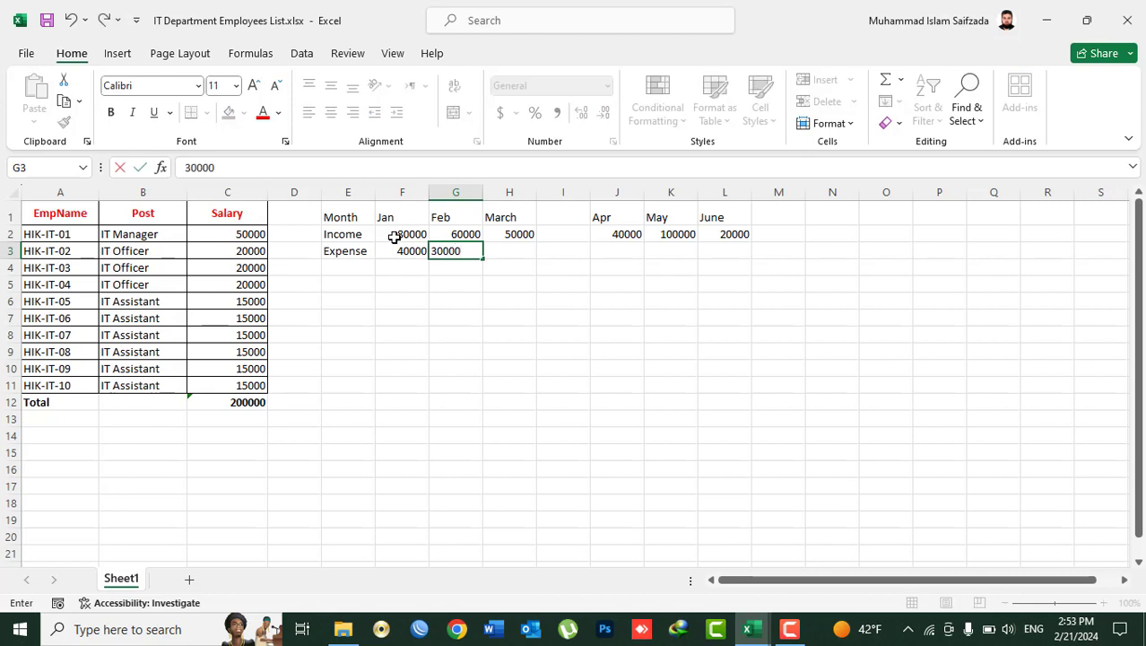
pyautogui.press('Tab')
pyautogui.write('5000')
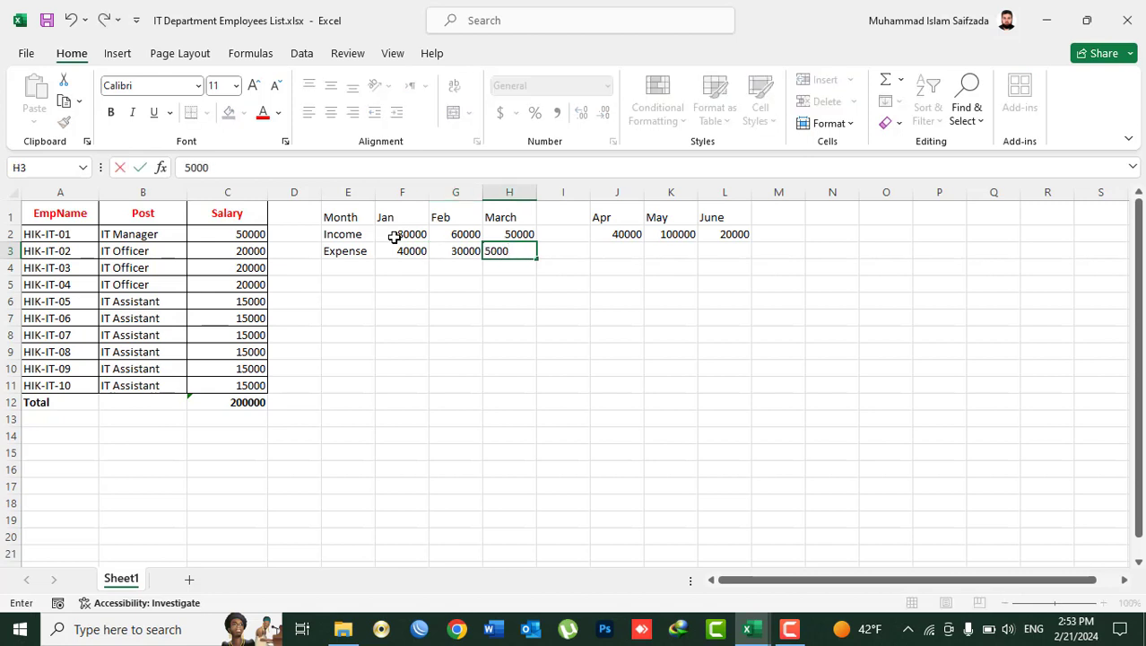
pyautogui.press('Tab')
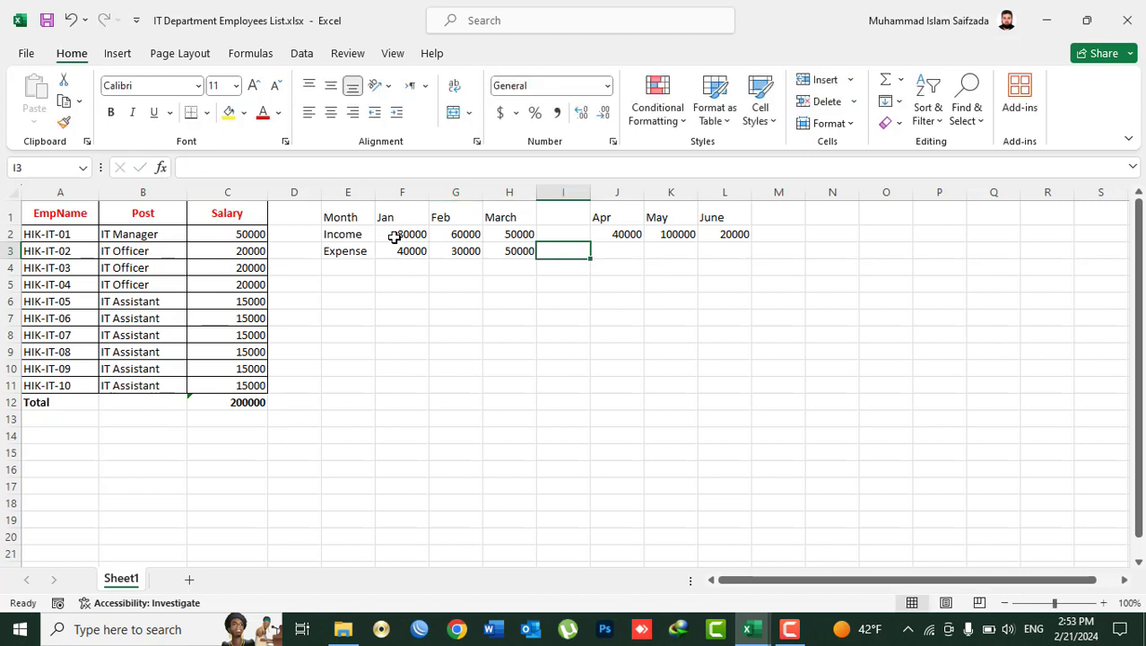
pyautogui.press('Tab')
pyautogui.write('300')
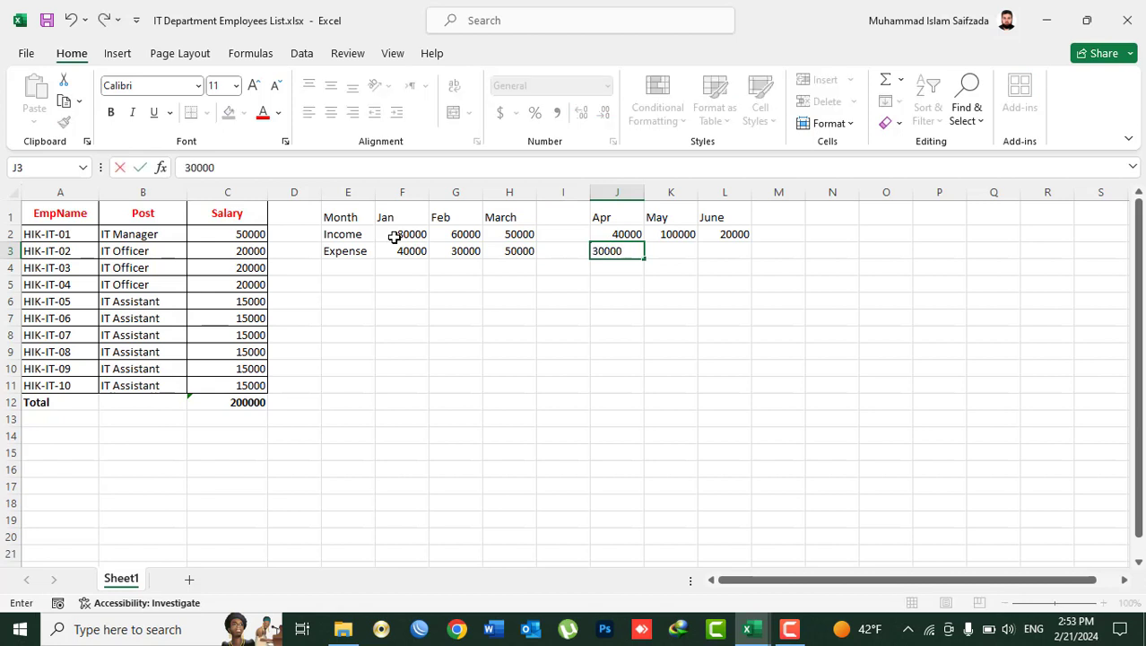
pyautogui.press('Tab')
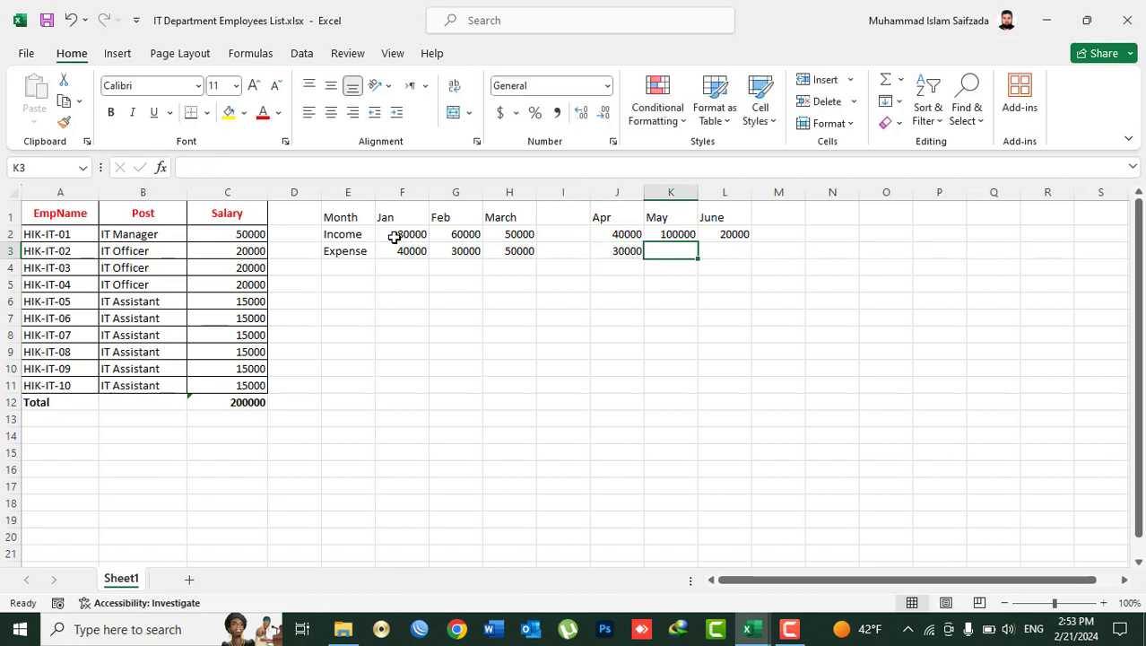
pyautogui.write('45000')
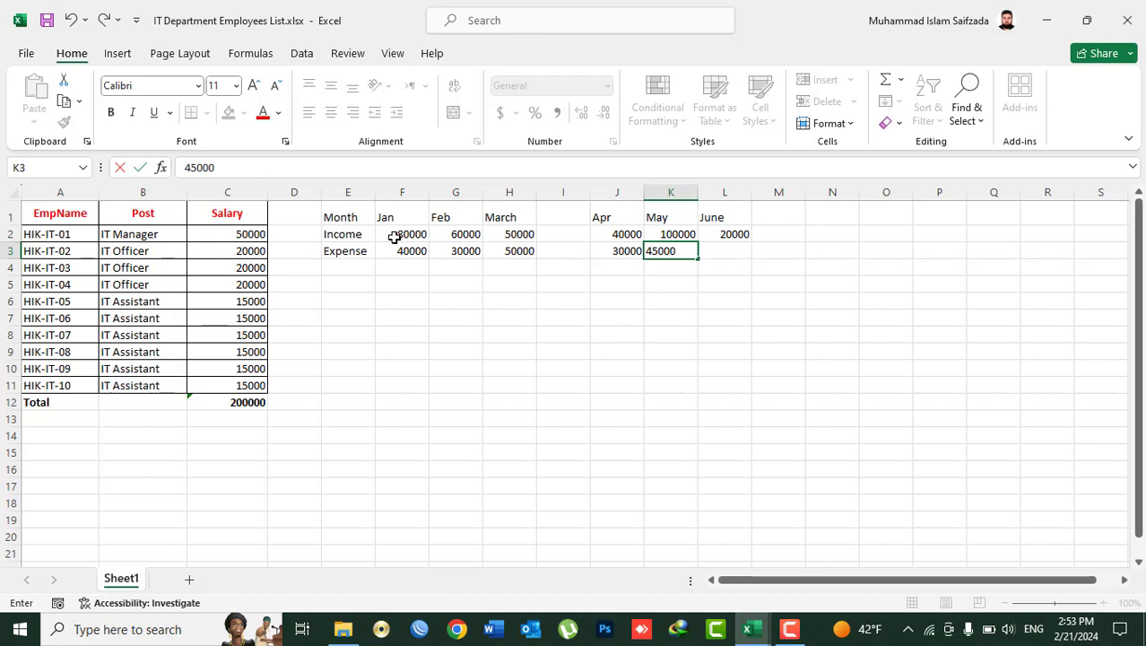
pyautogui.press('Tab')
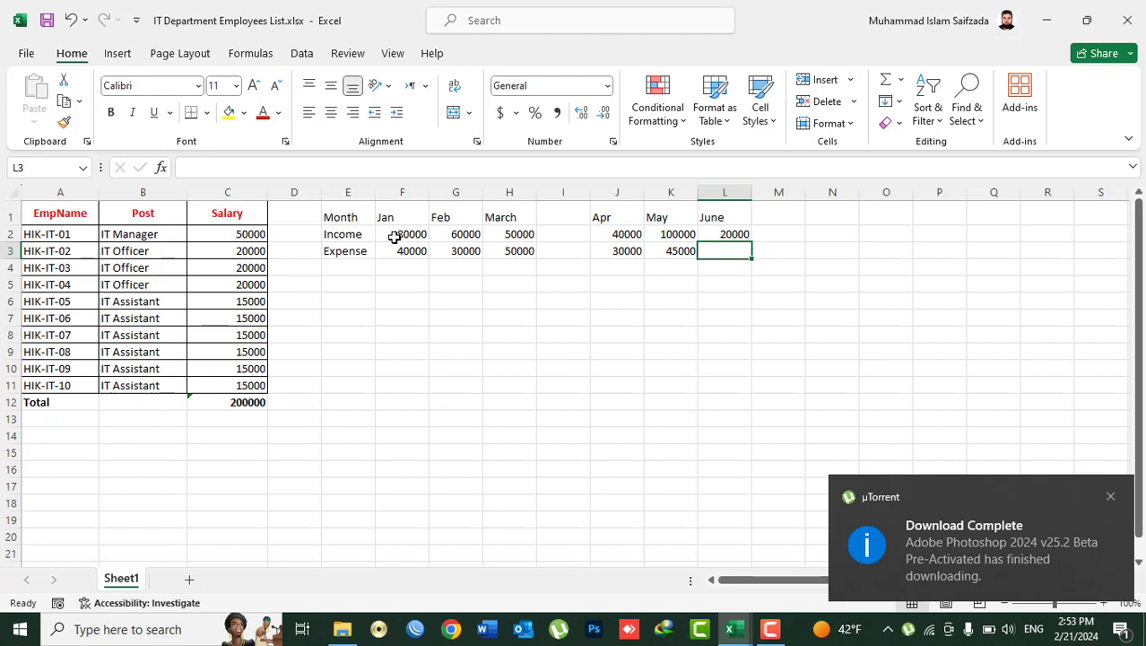
pyautogui.write('12000')
pyautogui.press('Return')
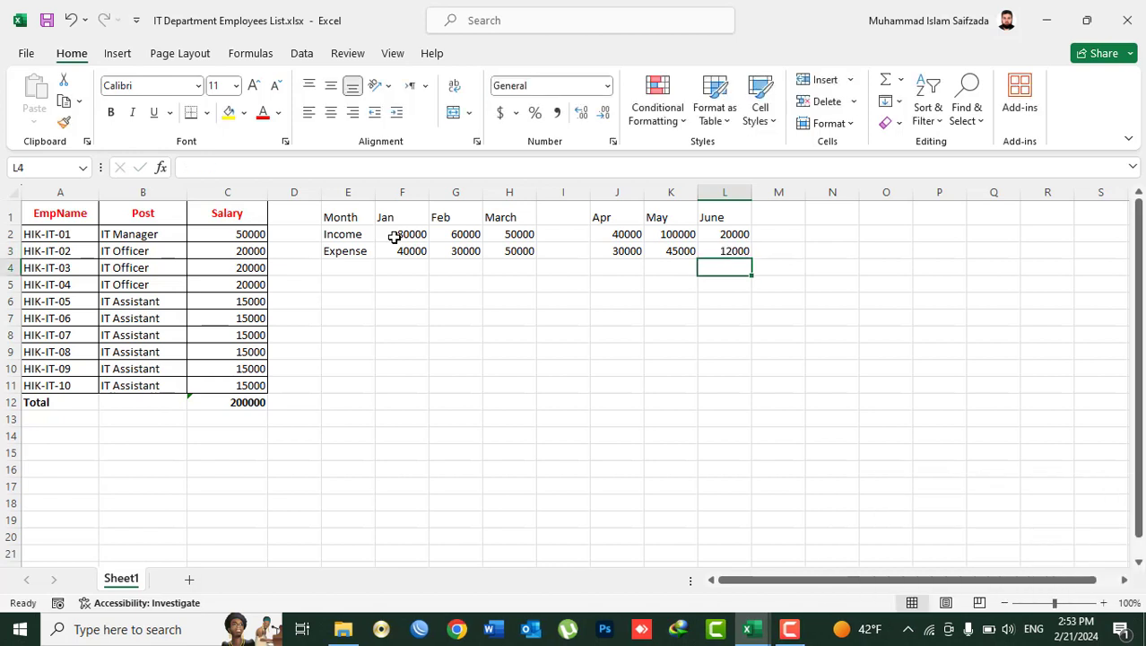
pyautogui.press('Left')
pyautogui.press('Left')
# Step: Add 'Total Income' and 'Total Expense' labels in E8 and E9, widening column E to fit
pyautogui.press('Left')
pyautogui.press('Left')
pyautogui.press('Left')
pyautogui.press('Left')
pyautogui.press('Down')
pyautogui.press('Down')
pyautogui.press('Down')
pyautogui.press('Down')
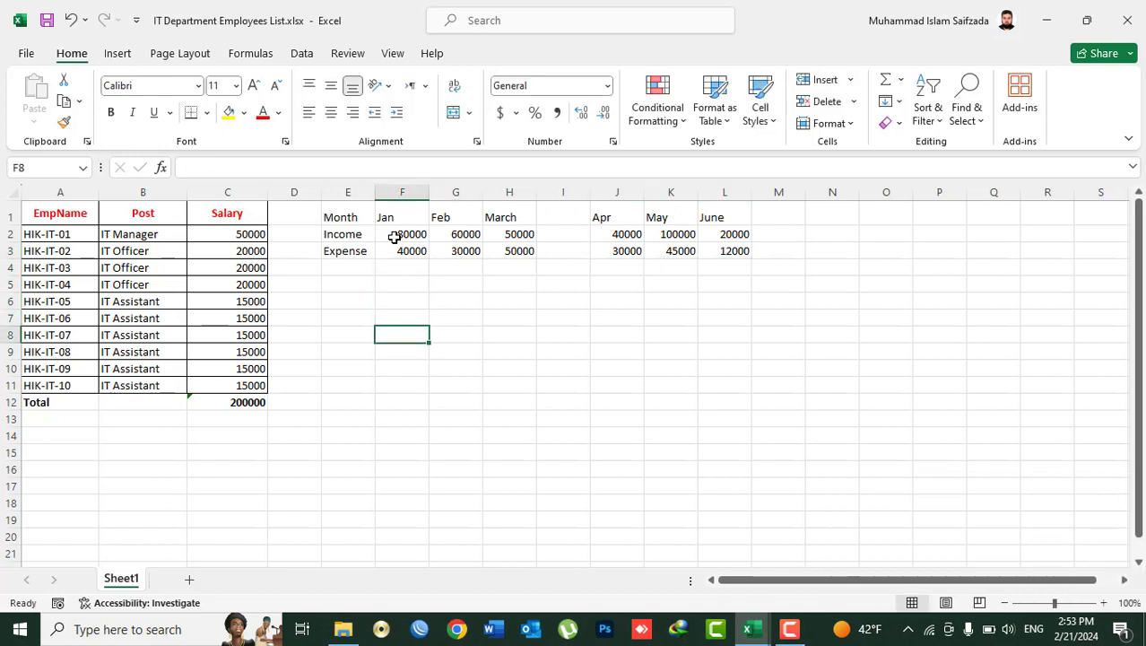
pyautogui.press('Left')
pyautogui.write('Total')
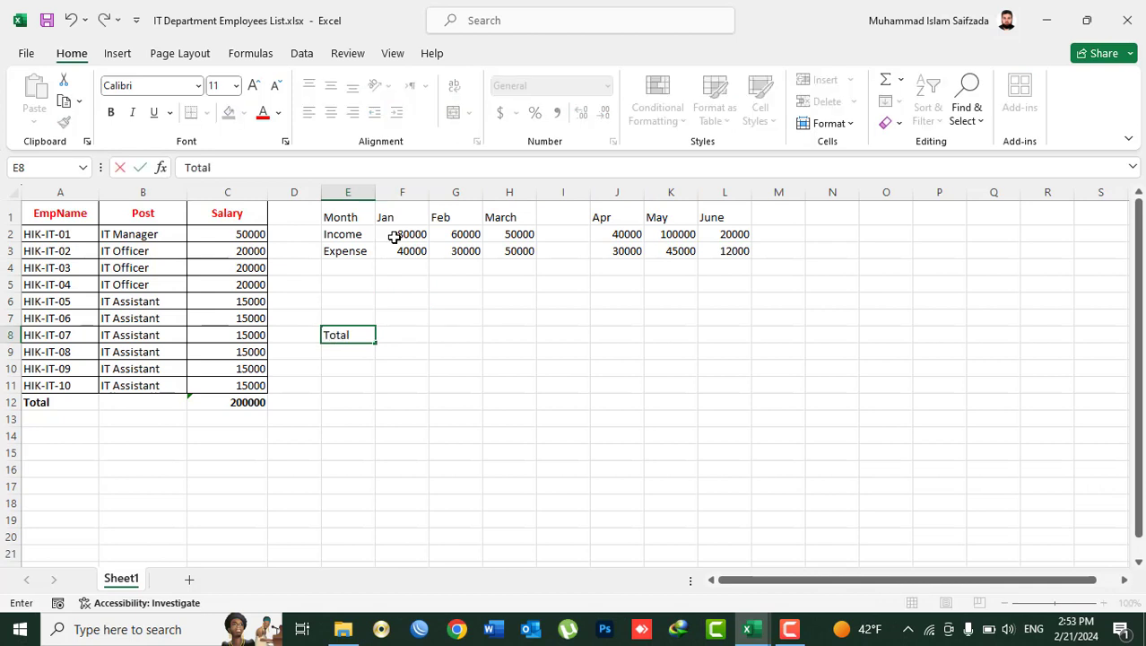
pyautogui.write(' Income')
pyautogui.press('Return')
pyautogui.write('T')
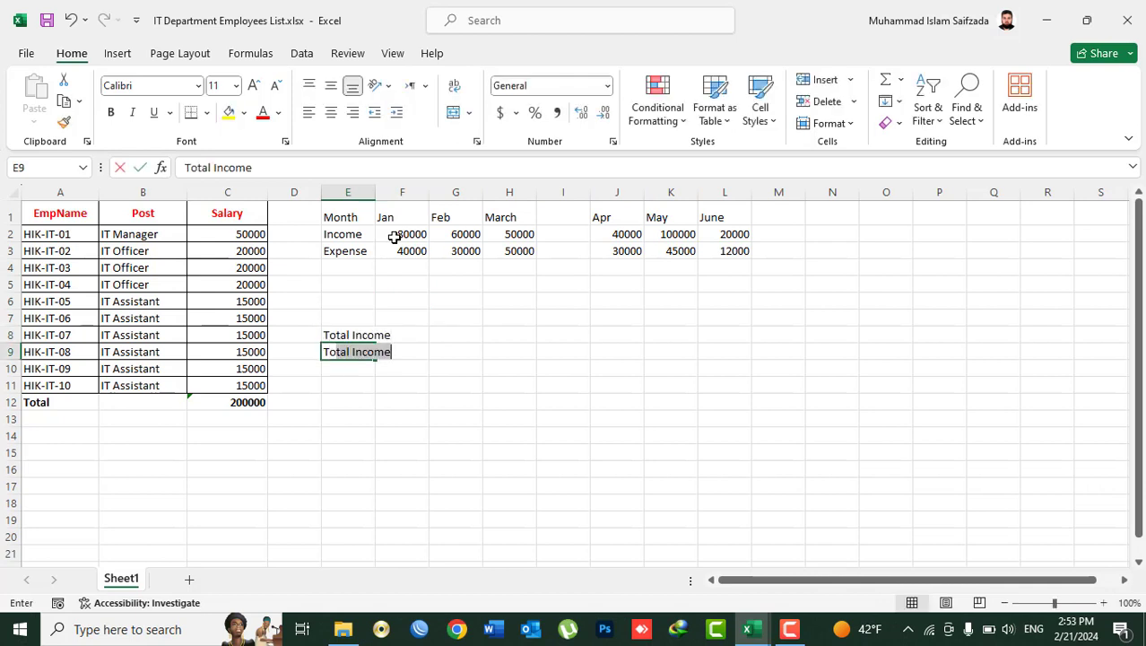
pyautogui.write('otal Expen')
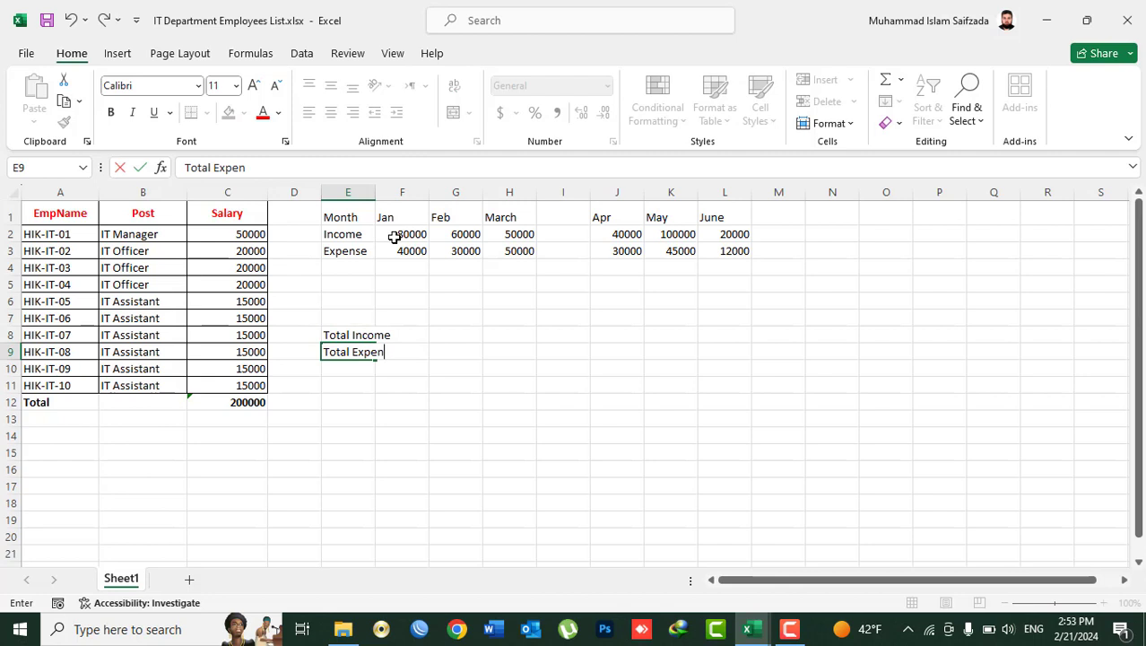
pyautogui.write('se')
pyautogui.press('Return')
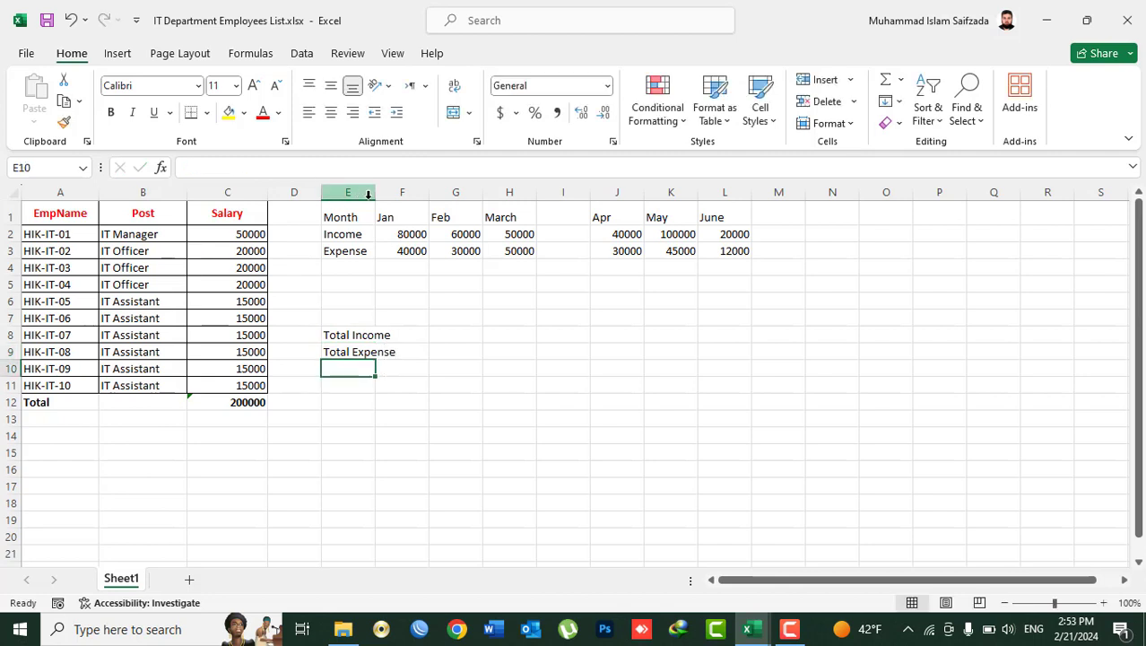
pyautogui.moveTo(371, 193); pyautogui.dragTo(400, 193)
pyautogui.click(430, 334)
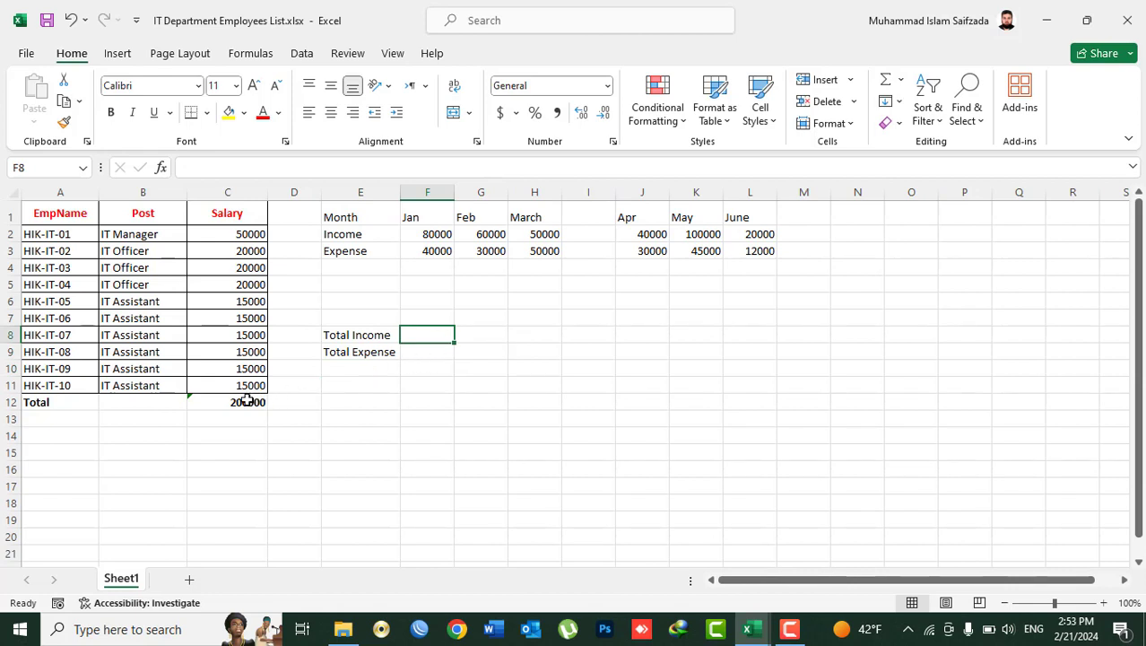
# Step: Enter =sum(F2,G2,H2,J2,K2,L2) in F8, totalling the six incomes to 350000
pyautogui.click(888, 82)
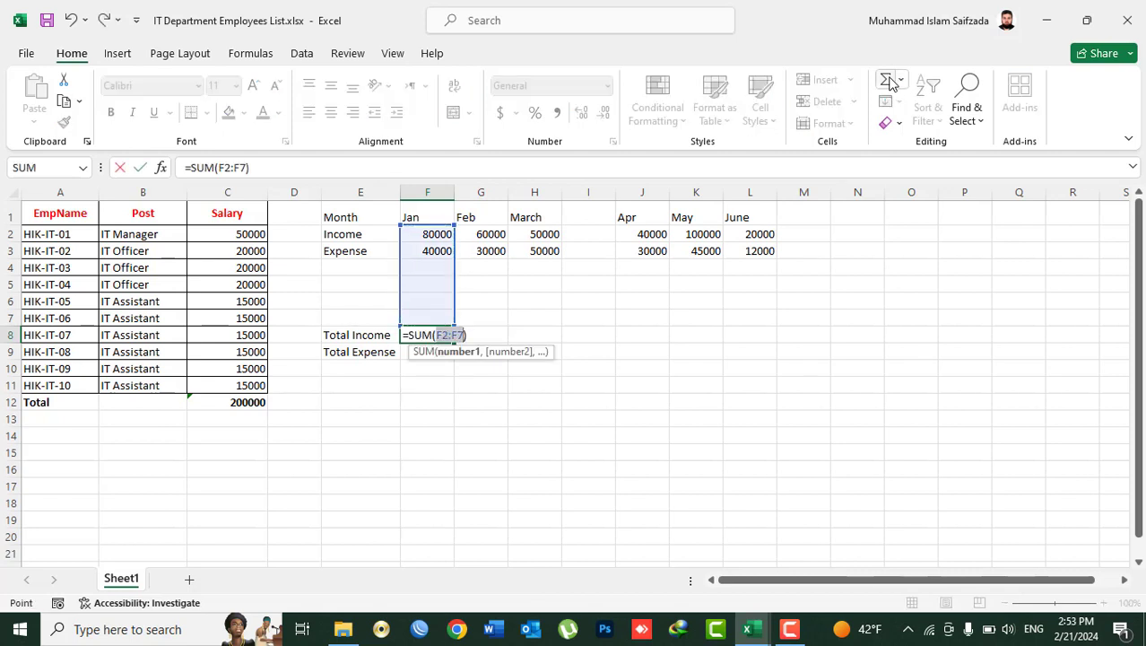
pyautogui.press('Escape')
pyautogui.write('=')
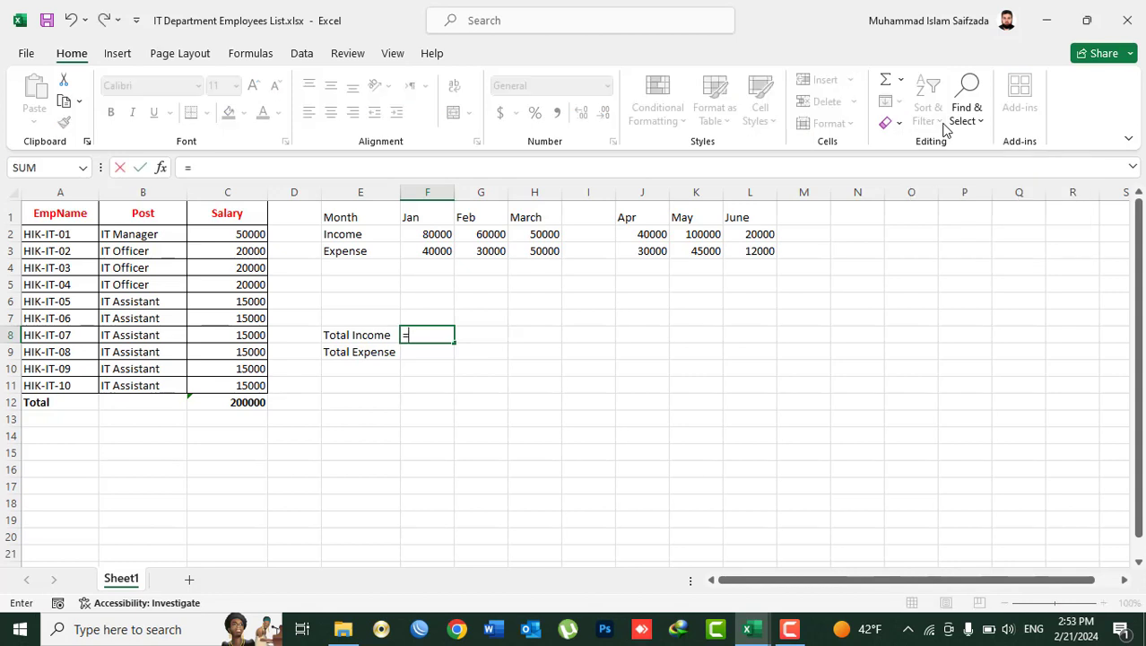
pyautogui.write('sum')
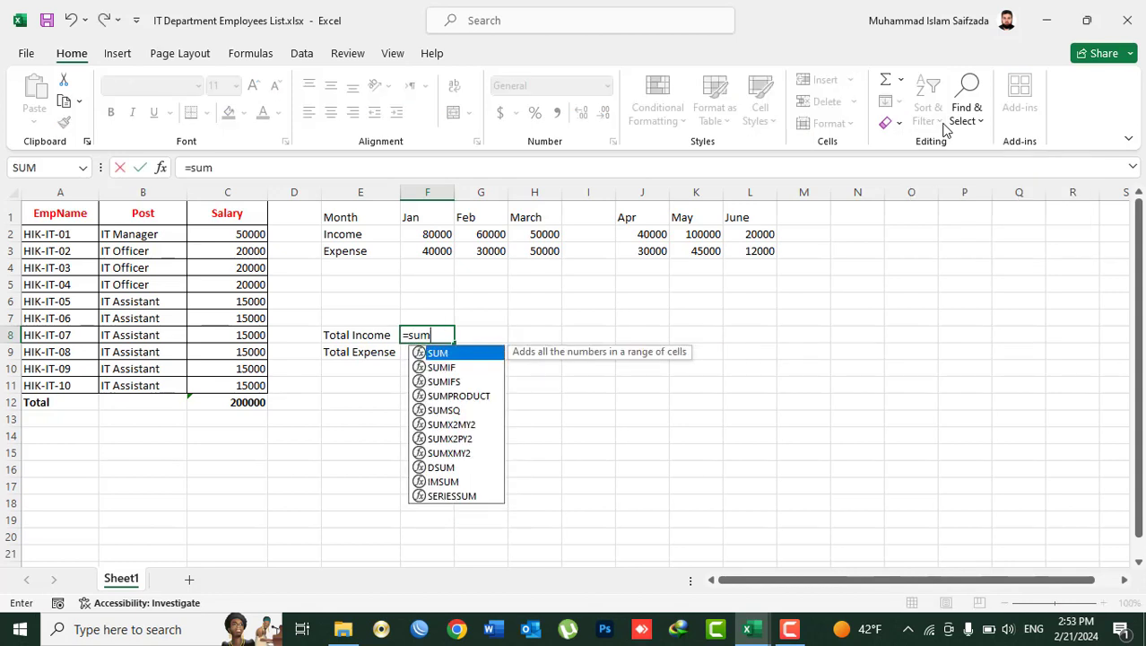
pyautogui.write('(')
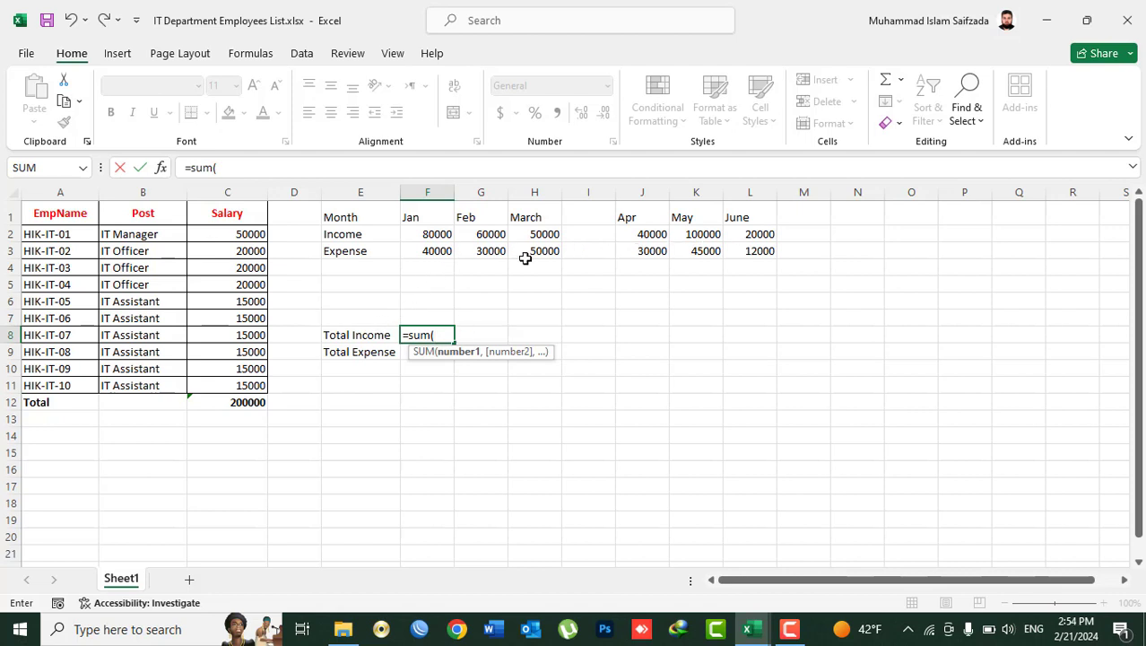
pyautogui.click(417, 236)
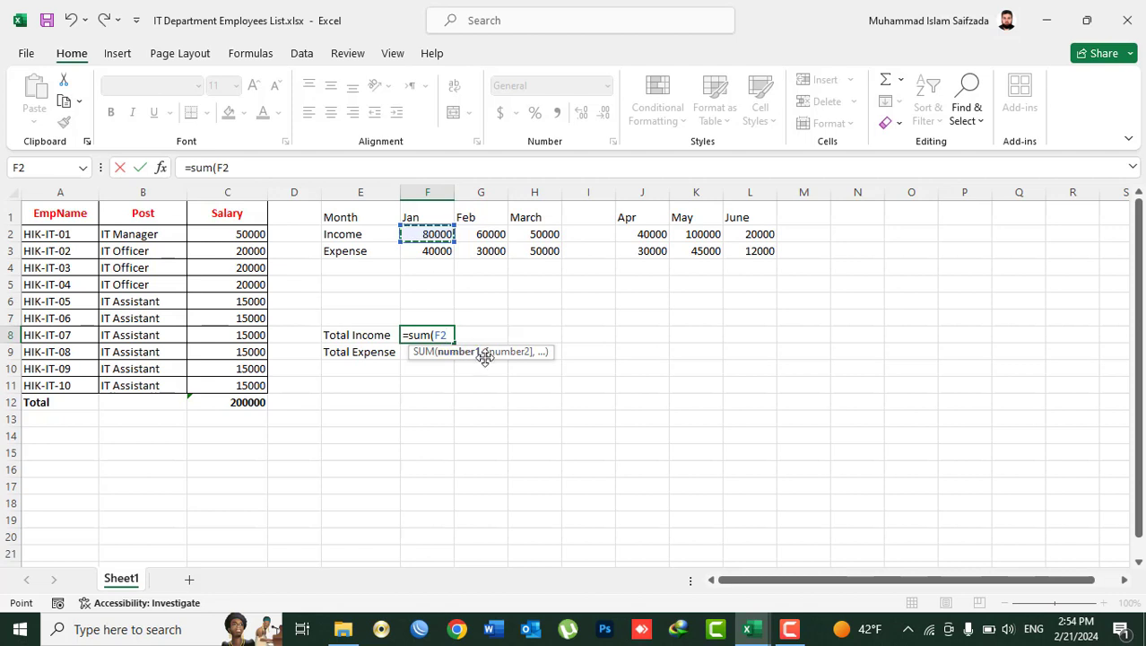
pyautogui.write(',')
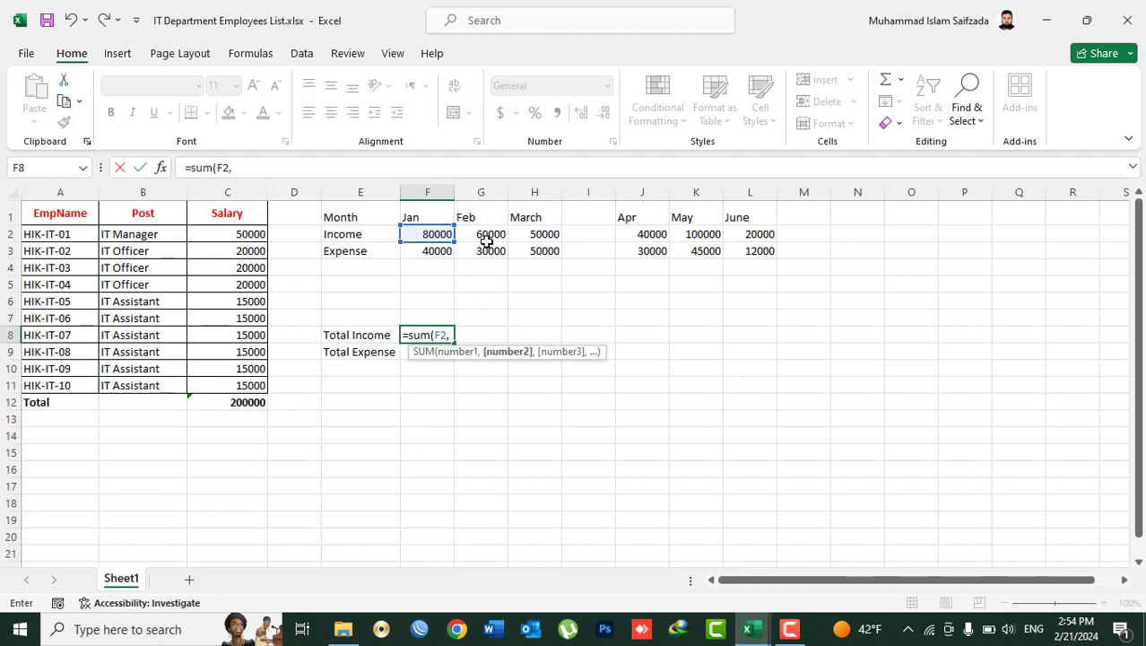
pyautogui.click(481, 236)
pyautogui.write(',')
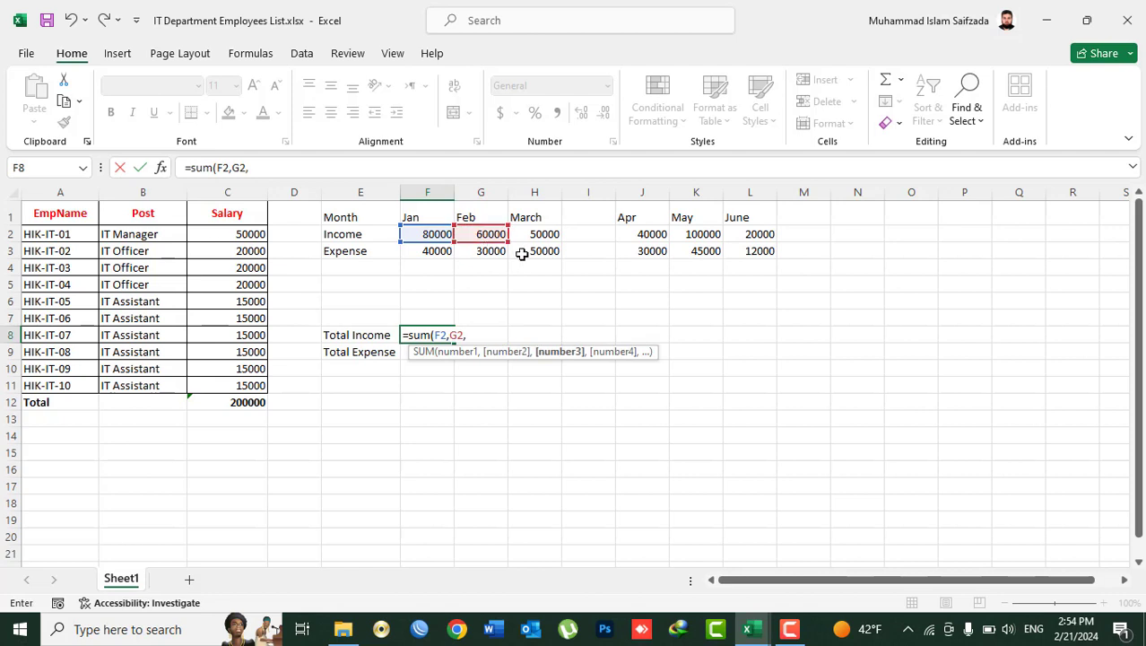
pyautogui.click(535, 235)
pyautogui.write(',')
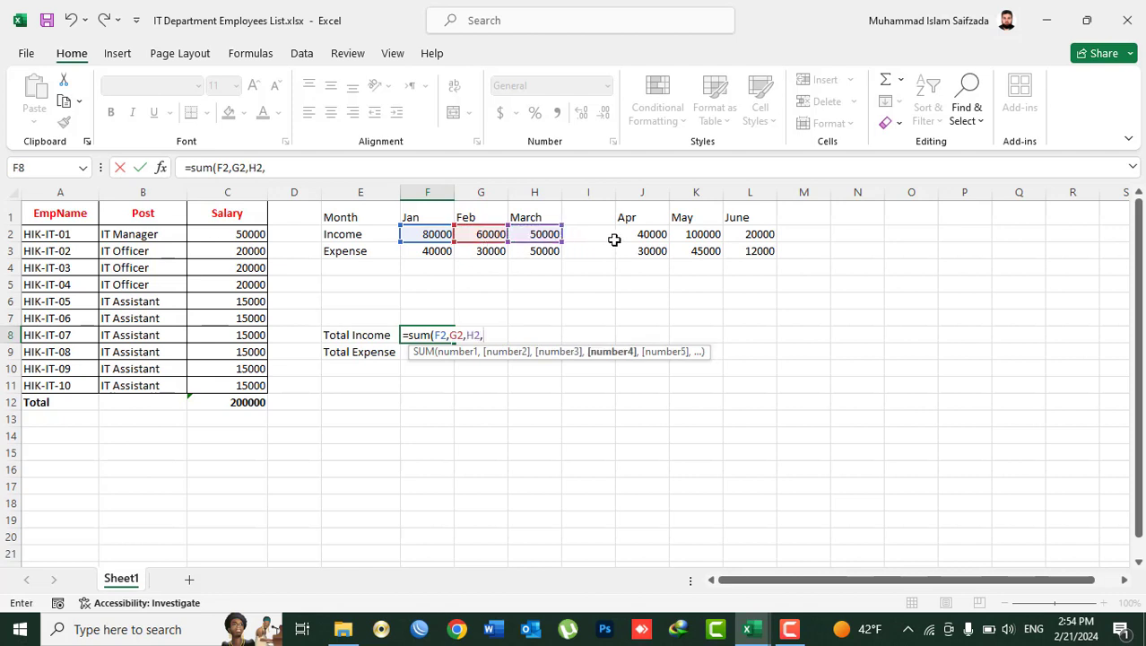
pyautogui.click(637, 235)
pyautogui.write(',')
pyautogui.click(688, 236)
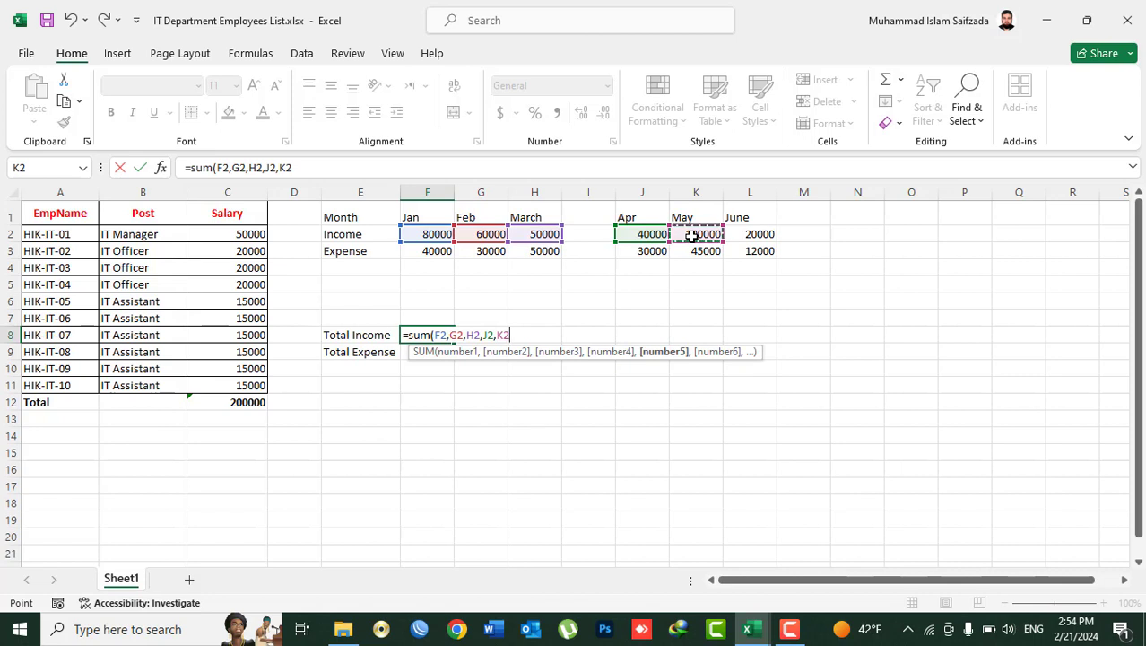
pyautogui.write(',')
pyautogui.click(746, 235)
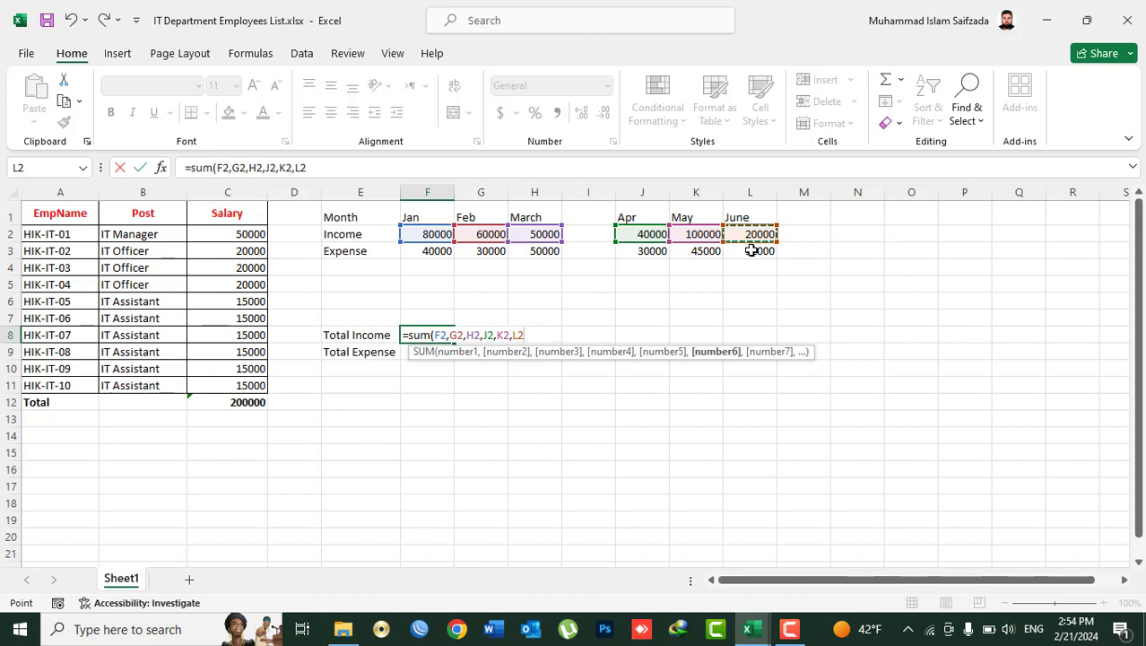
pyautogui.write(')')
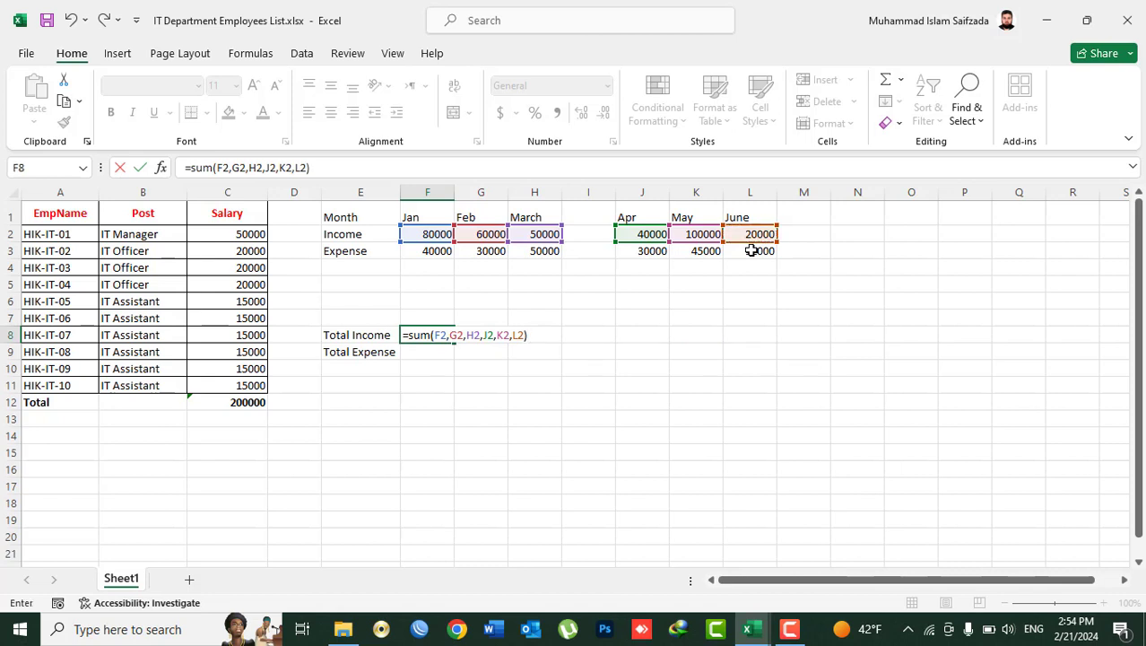
pyautogui.press('Return')
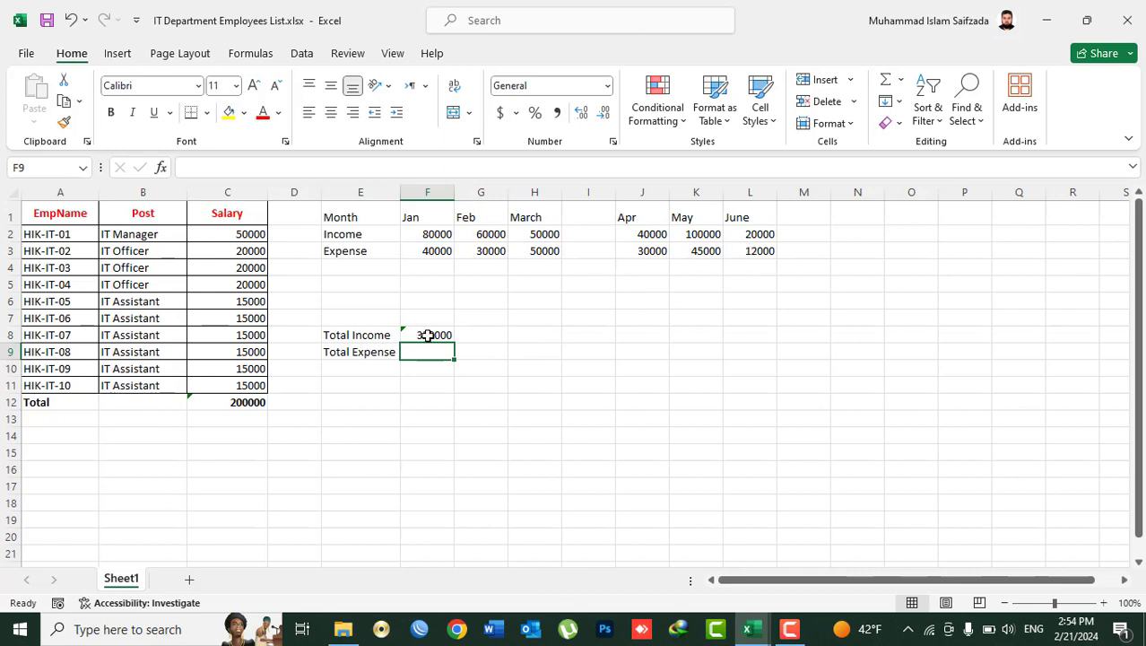
# Step: Make the Total Income and Total Expense rows bold
pyautogui.moveTo(384, 336); pyautogui.dragTo(417, 352)
pyautogui.hotkey('ctrl', 'b')
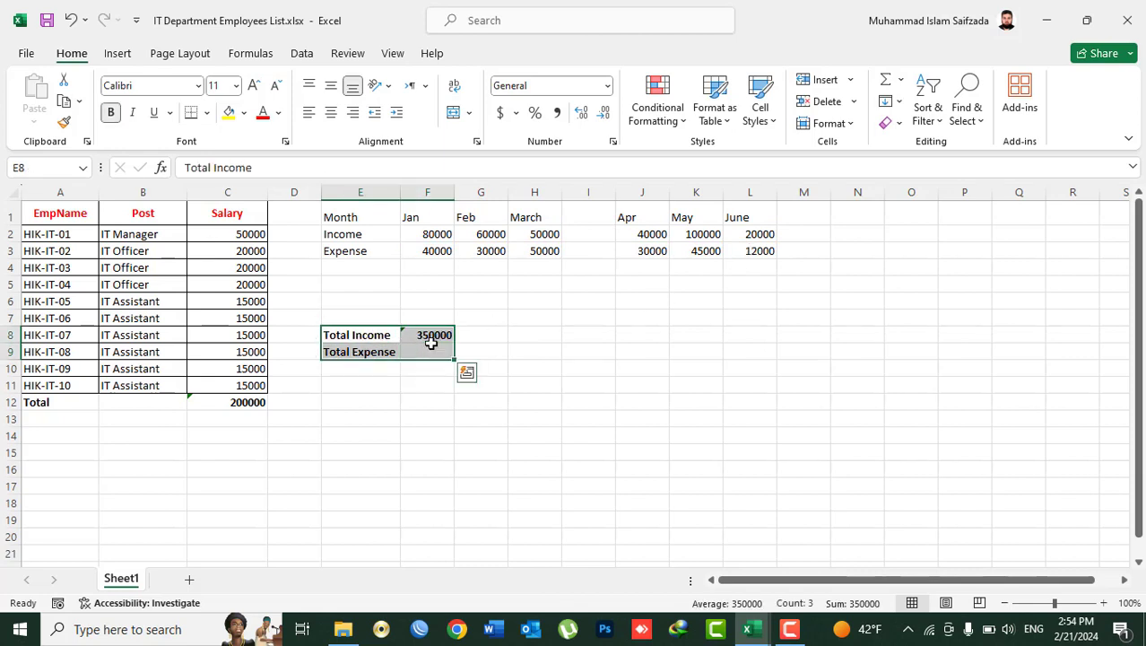
pyautogui.click(437, 334)
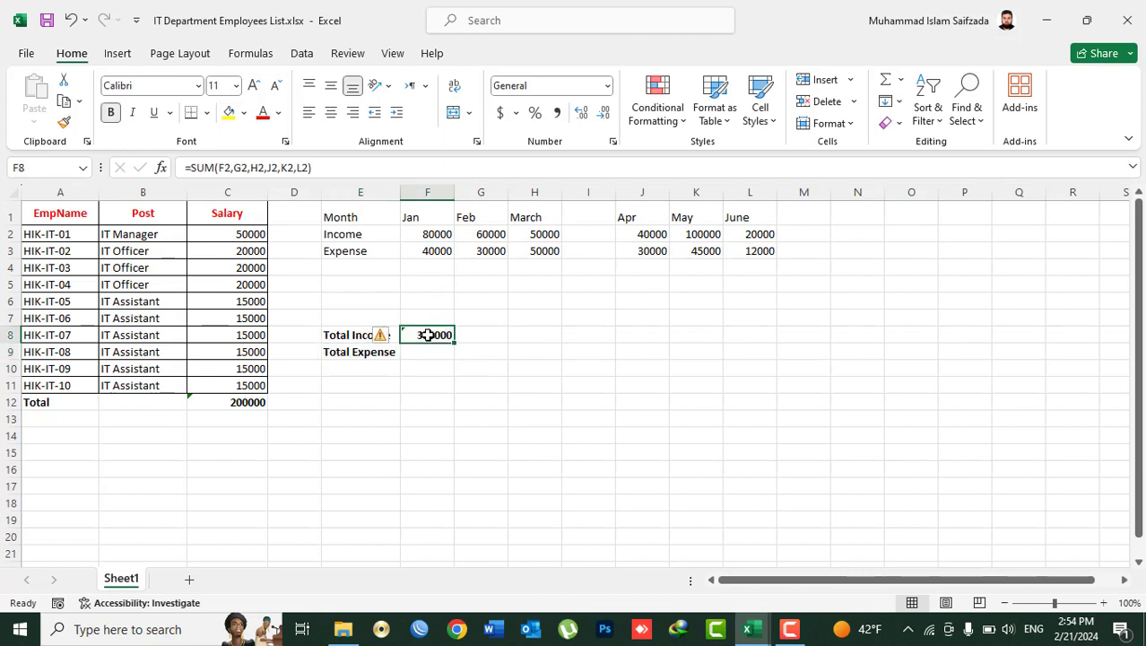
# Step: Enter =SUM(F3,G3,H3,J3,K3,L3) in F9 for a Total Expense of 207000
pyautogui.click(434, 353)
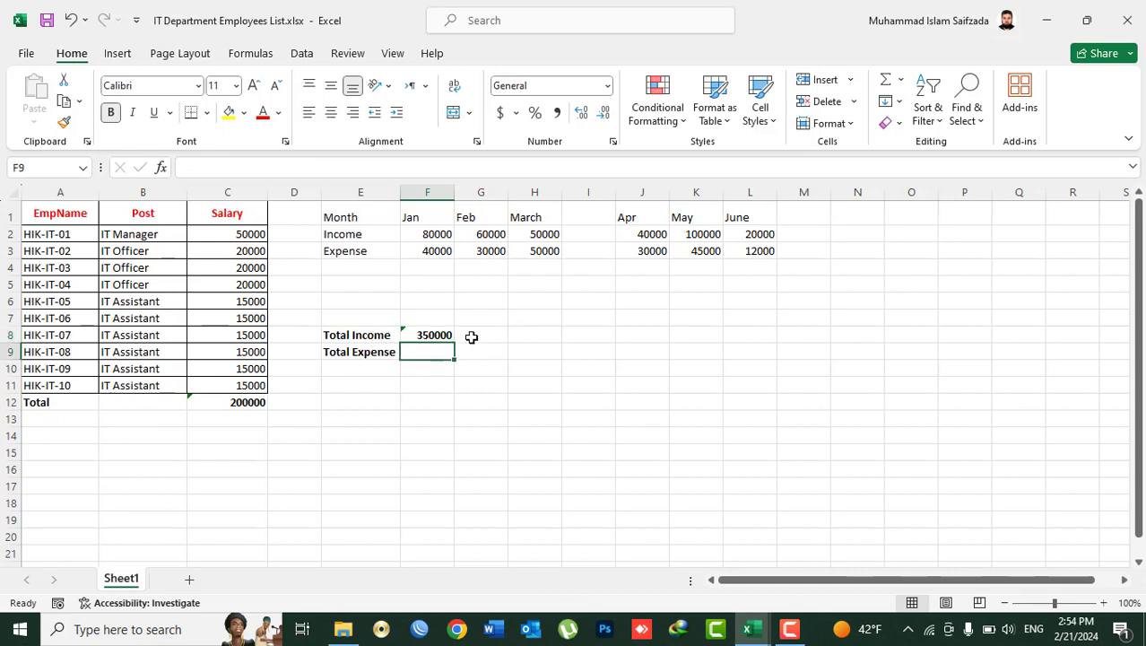
pyautogui.write('=sum(')
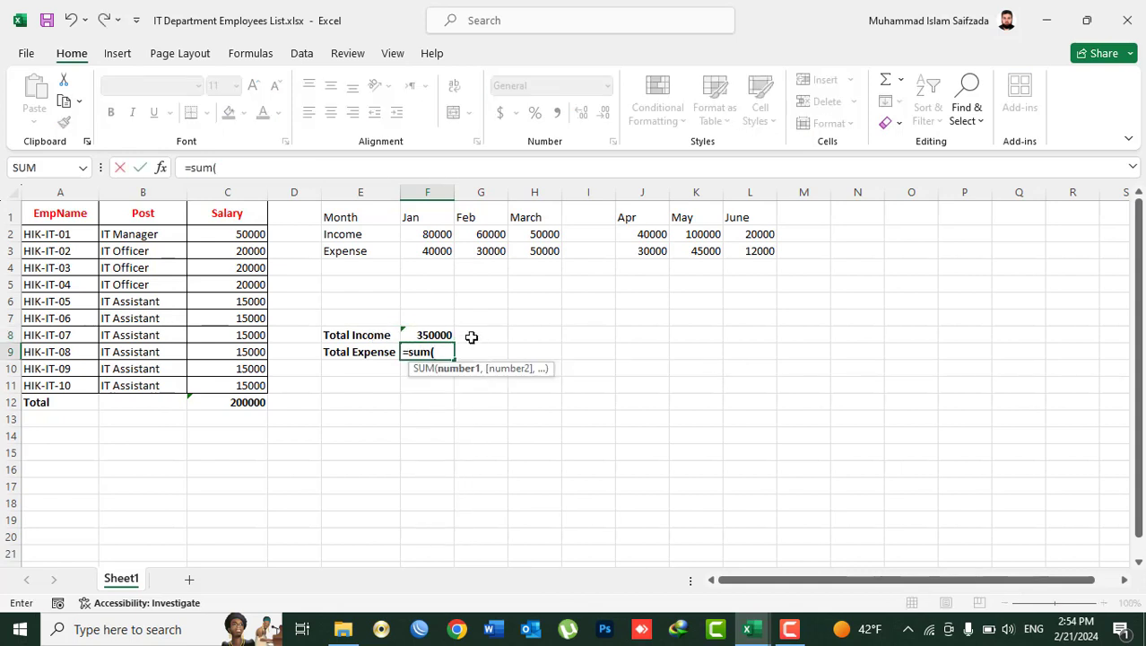
pyautogui.click(418, 251)
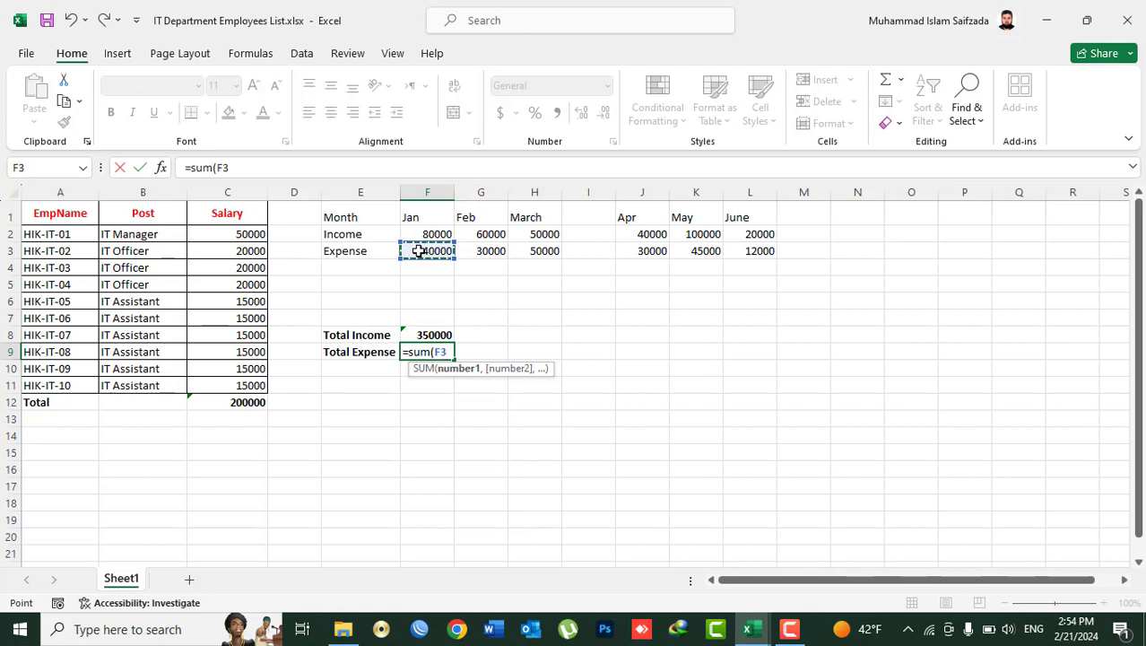
pyautogui.write(',')
pyautogui.click(481, 251)
pyautogui.write(',')
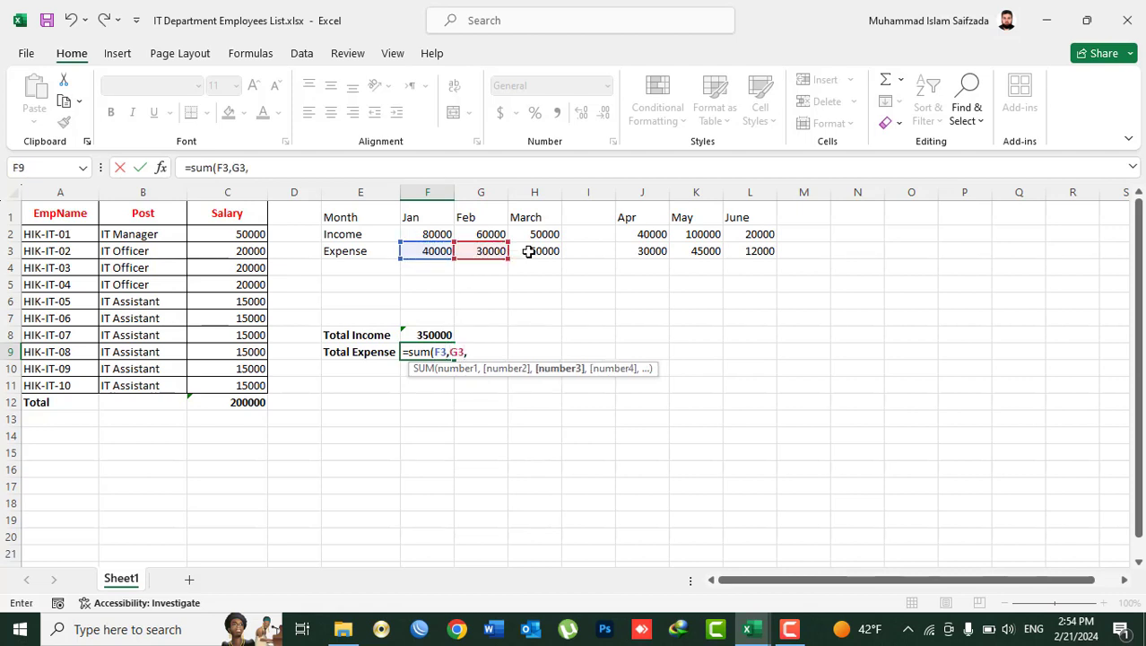
pyautogui.click(532, 252)
pyautogui.write(',')
pyautogui.click(645, 251)
pyautogui.write(',')
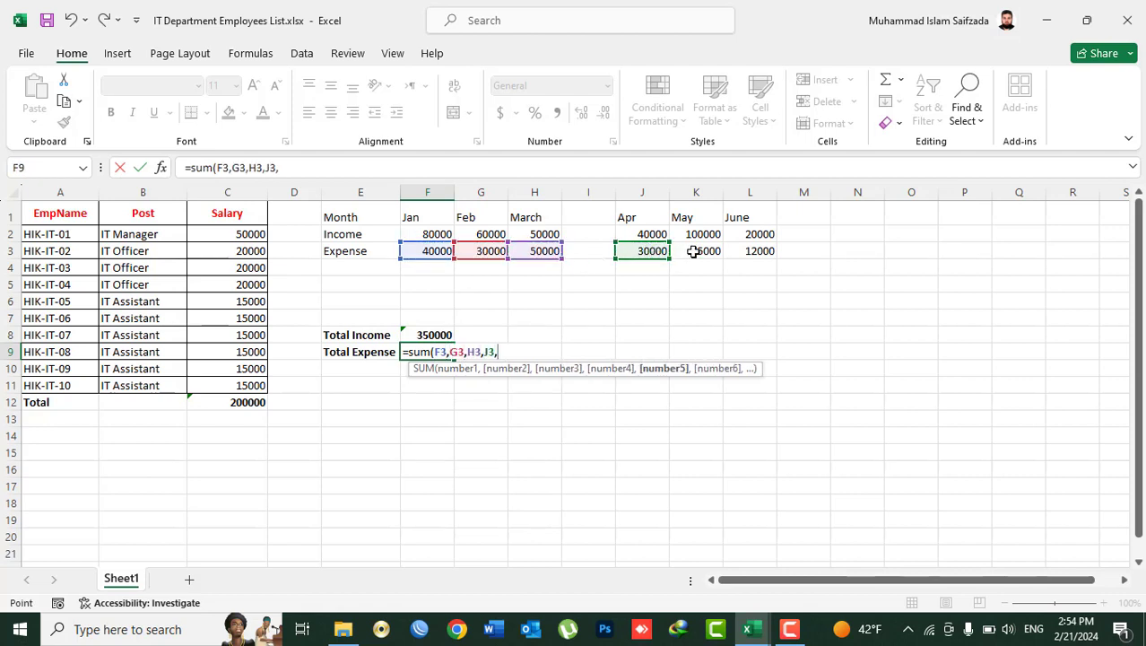
pyautogui.click(696, 251)
pyautogui.write(',')
pyautogui.click(756, 250)
pyautogui.write(')')
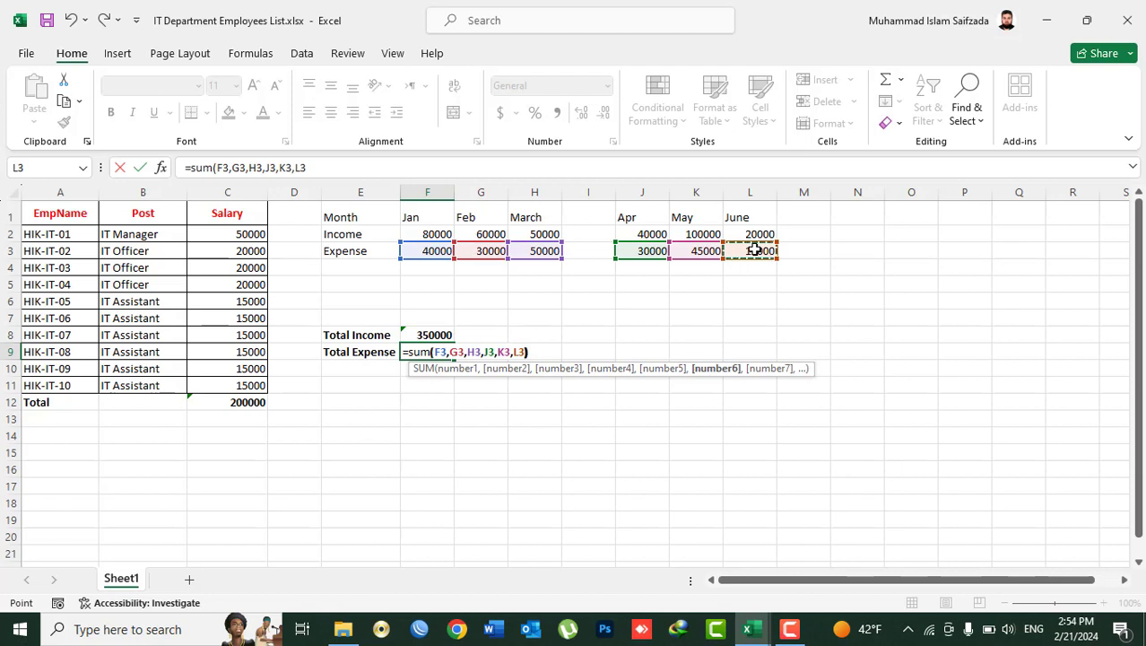
pyautogui.press('Return')
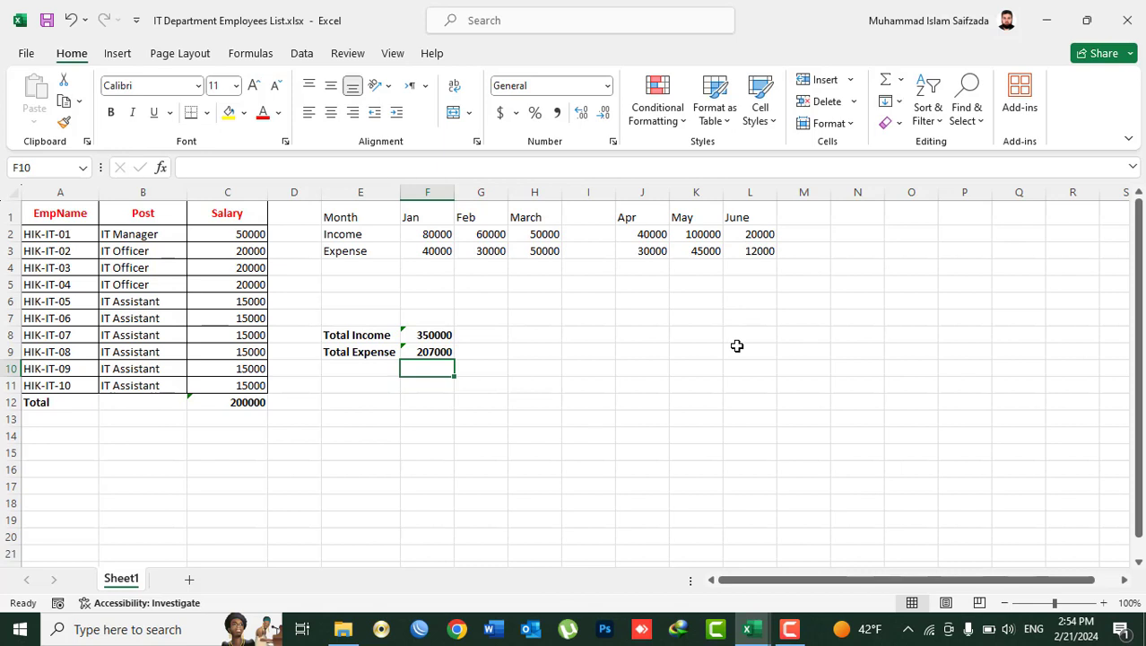
pyautogui.press('Left')
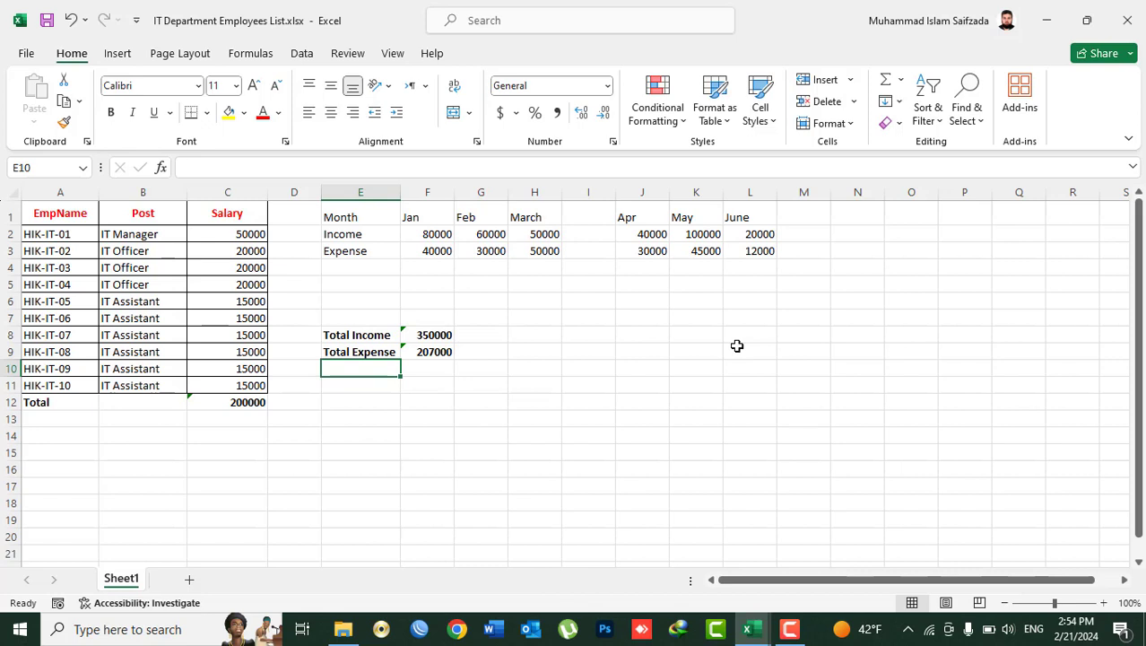
# Step: Add a bold Profit/Loss label in E10
pyautogui.write('Profit')
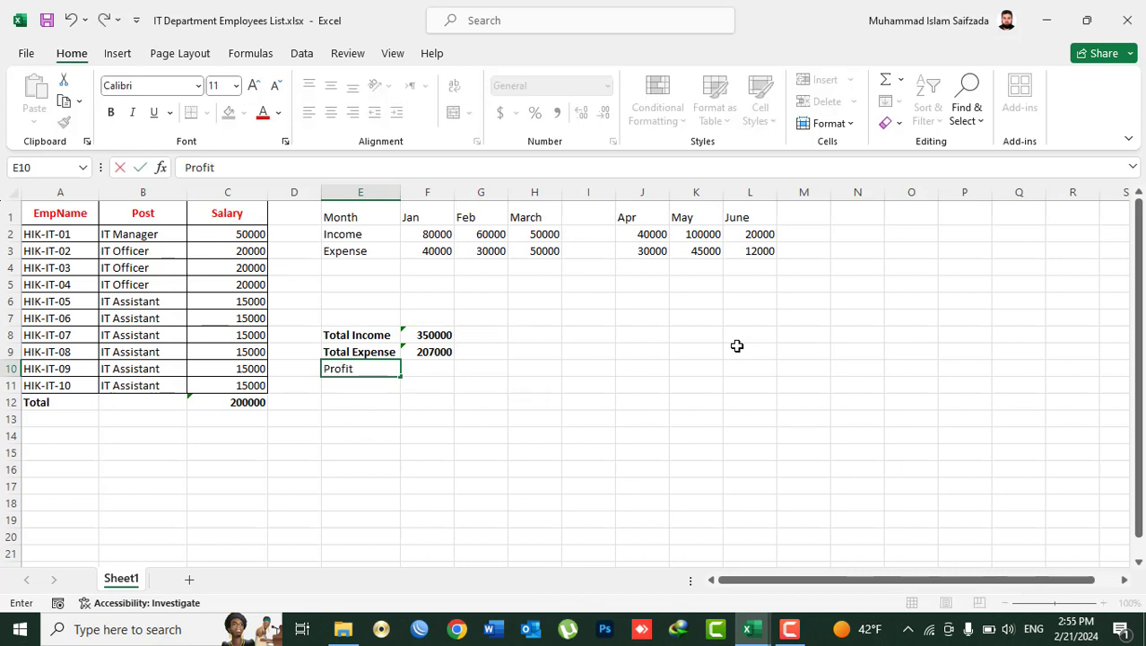
pyautogui.write('/Los')
pyautogui.press('Return')
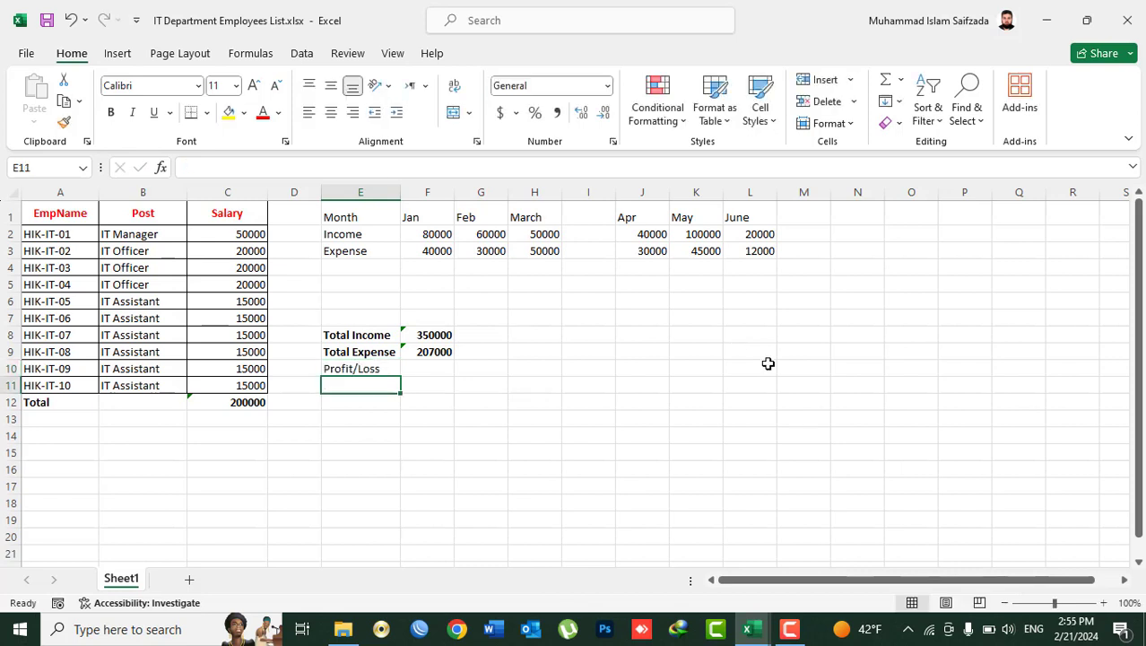
pyautogui.click(355, 370)
pyautogui.hotkey('ctrl', 'b')
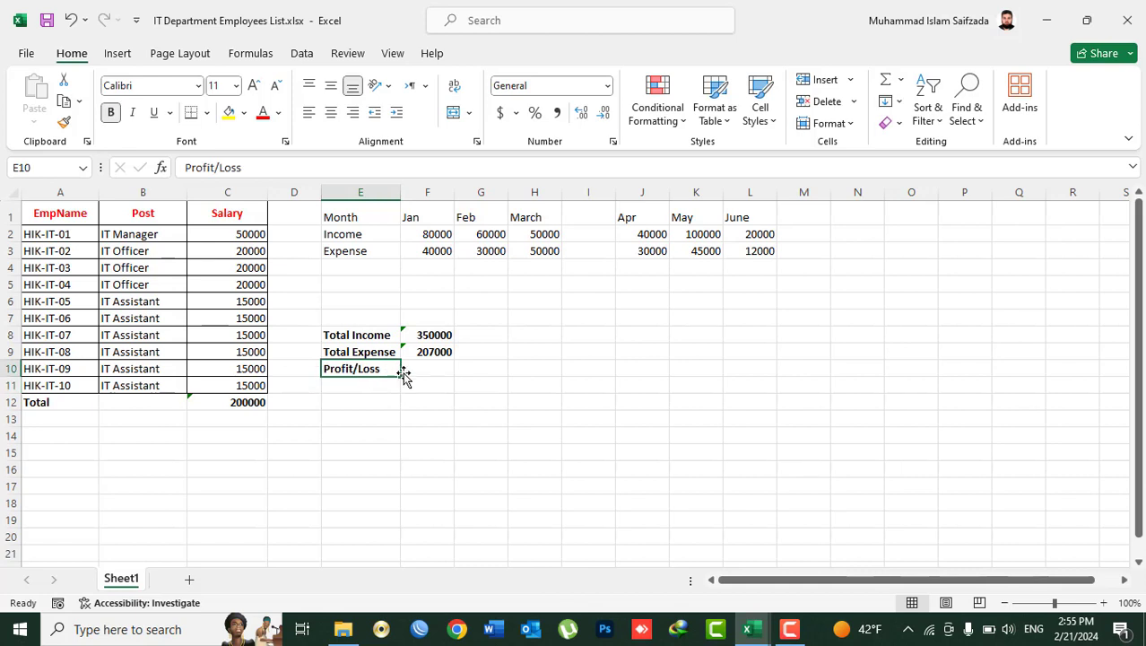
# Step: Enter =F8-F9 in F10 for a profit of 143000, and bold the month header row
pyautogui.click(425, 366)
pyautogui.hotkey('ctrl', 'b')
pyautogui.write('=')
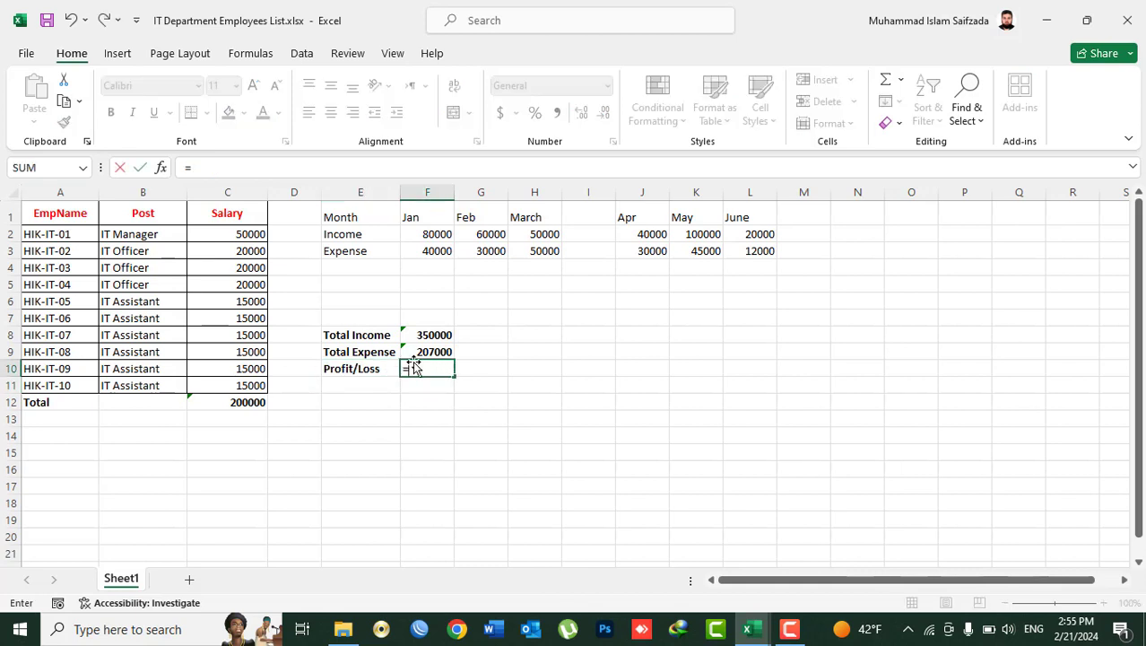
pyautogui.click(413, 337)
pyautogui.write('-')
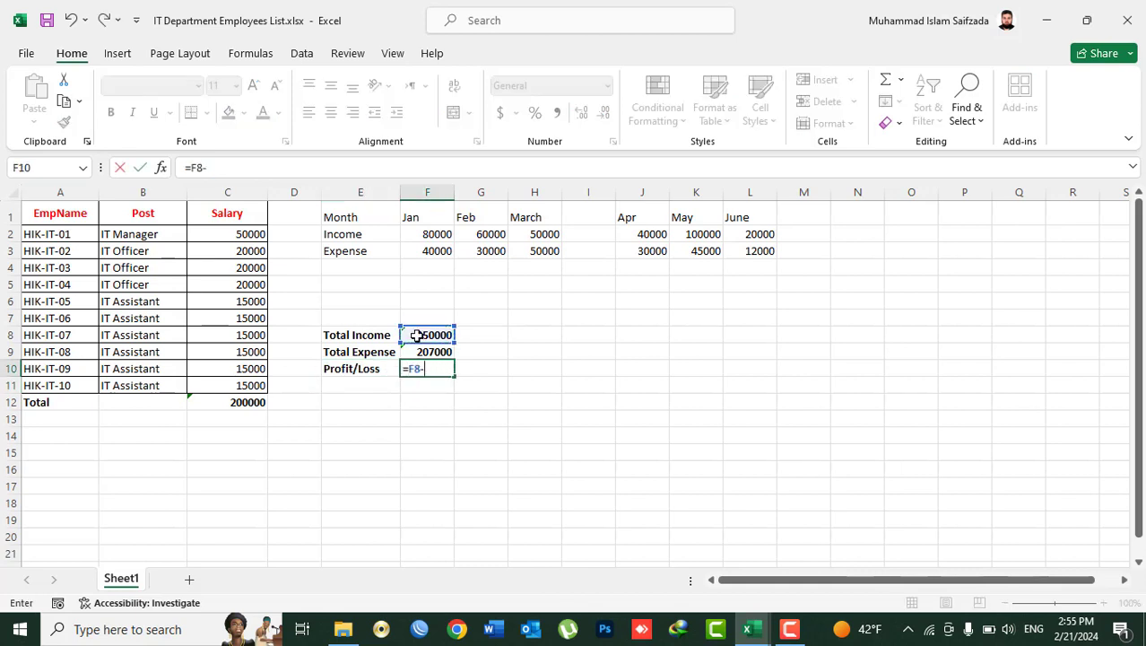
pyautogui.click(429, 350)
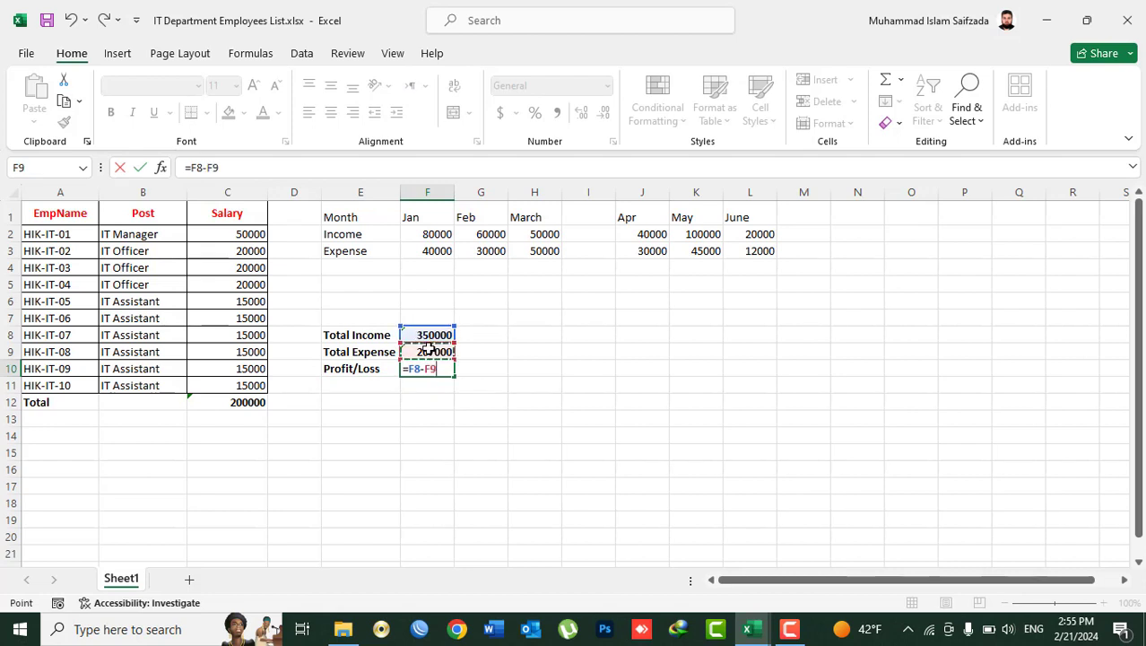
pyautogui.press('Return')
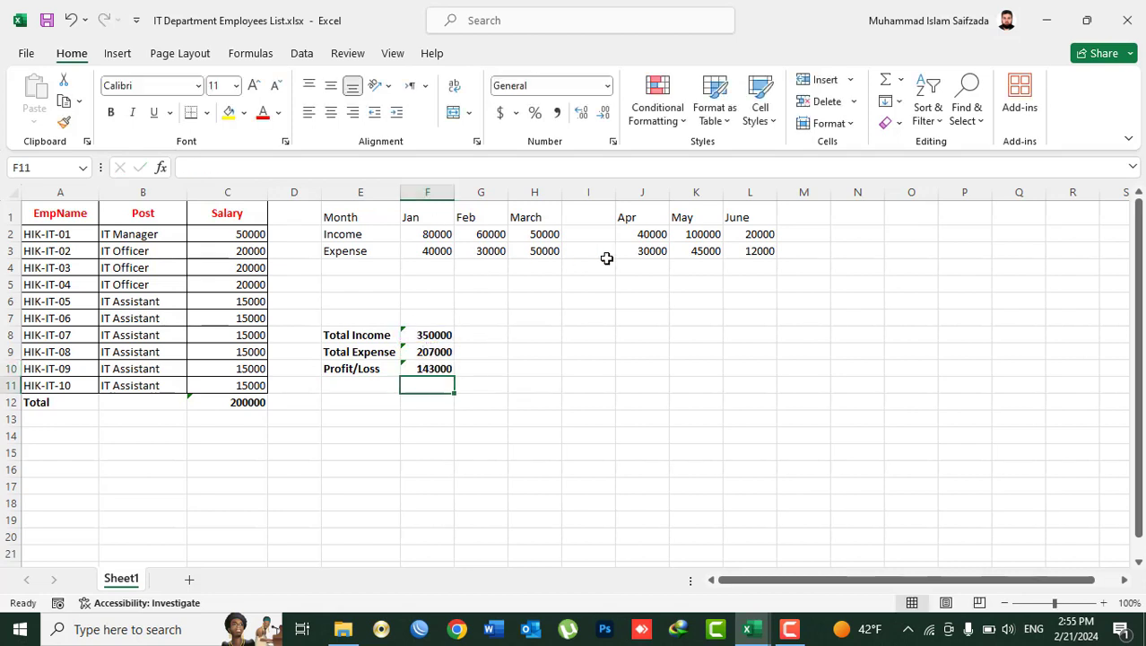
pyautogui.moveTo(755, 216); pyautogui.dragTo(438, 216)
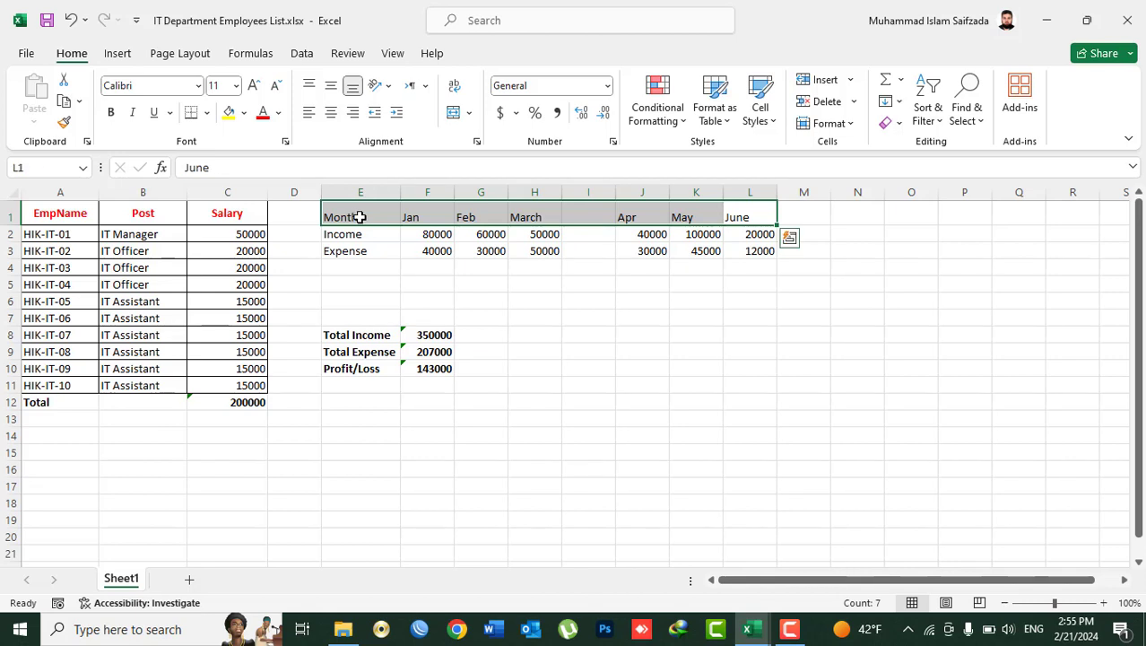
pyautogui.hotkey('ctrl', 'b')
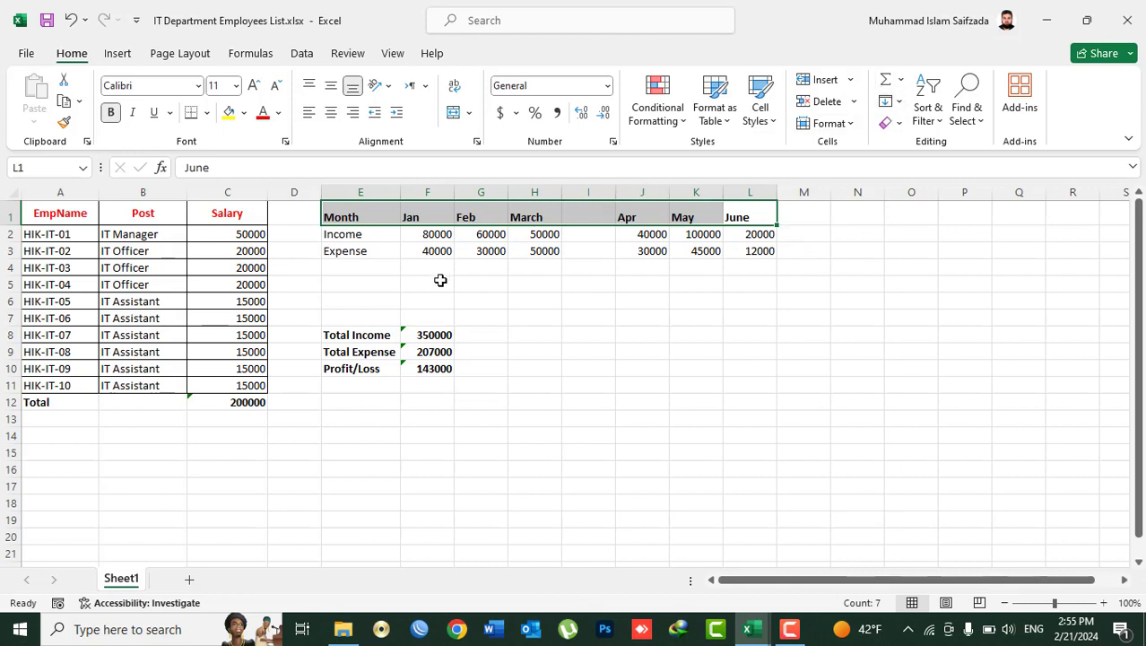
# Step: Delete the salary total in C12, re-sum it with AutoSum, then delete it again
pyautogui.moveTo(240, 235); pyautogui.dragTo(243, 384)
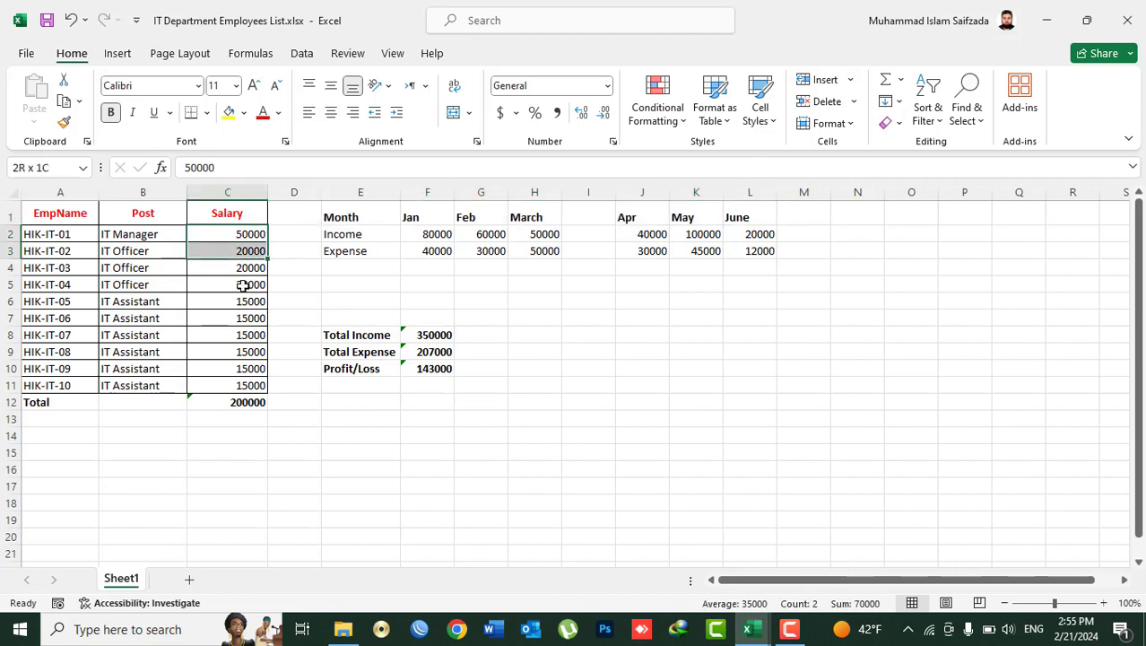
pyautogui.click(243, 402)
pyautogui.press('Delete')
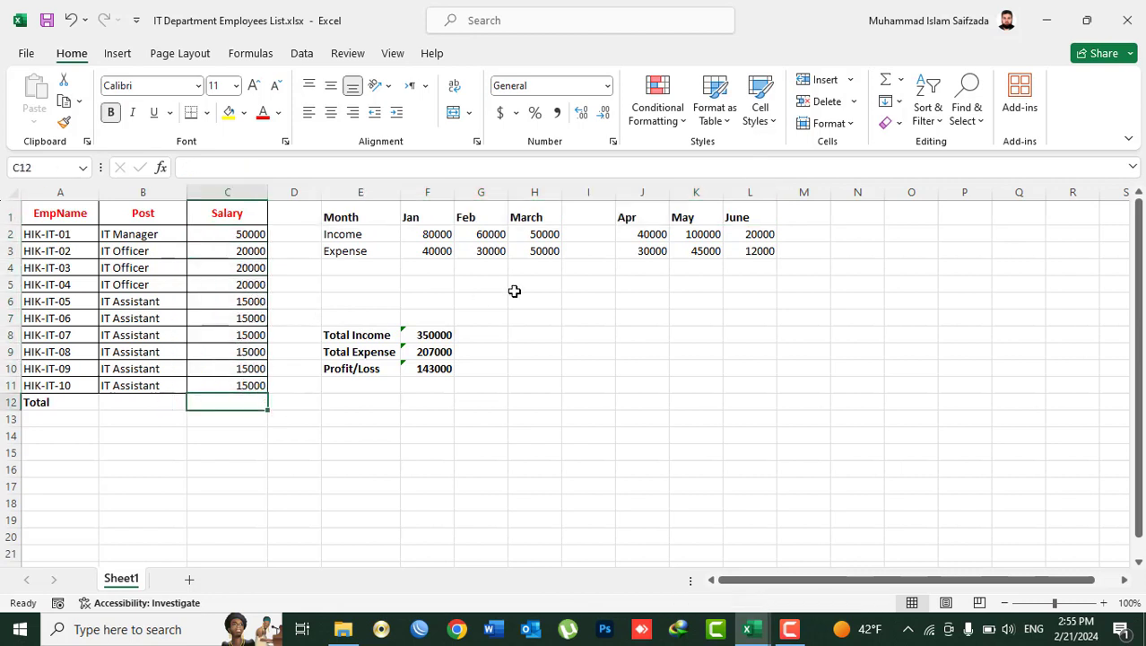
pyautogui.click(885, 79)
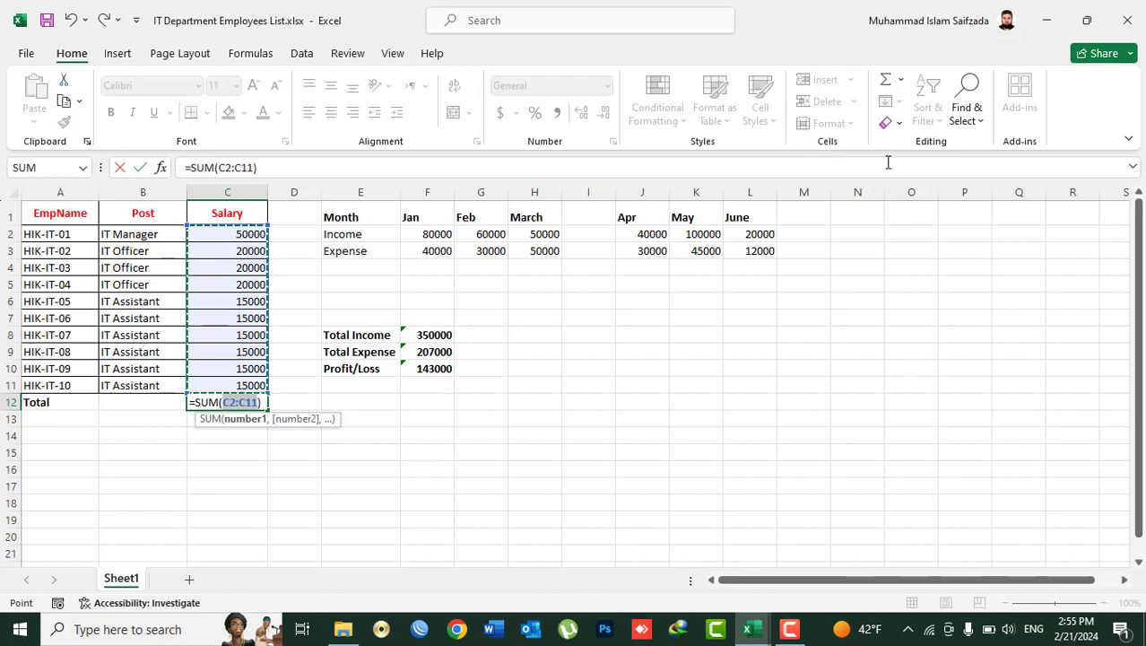
pyautogui.press('Return')
pyautogui.press('Up')
pyautogui.press('Delete')
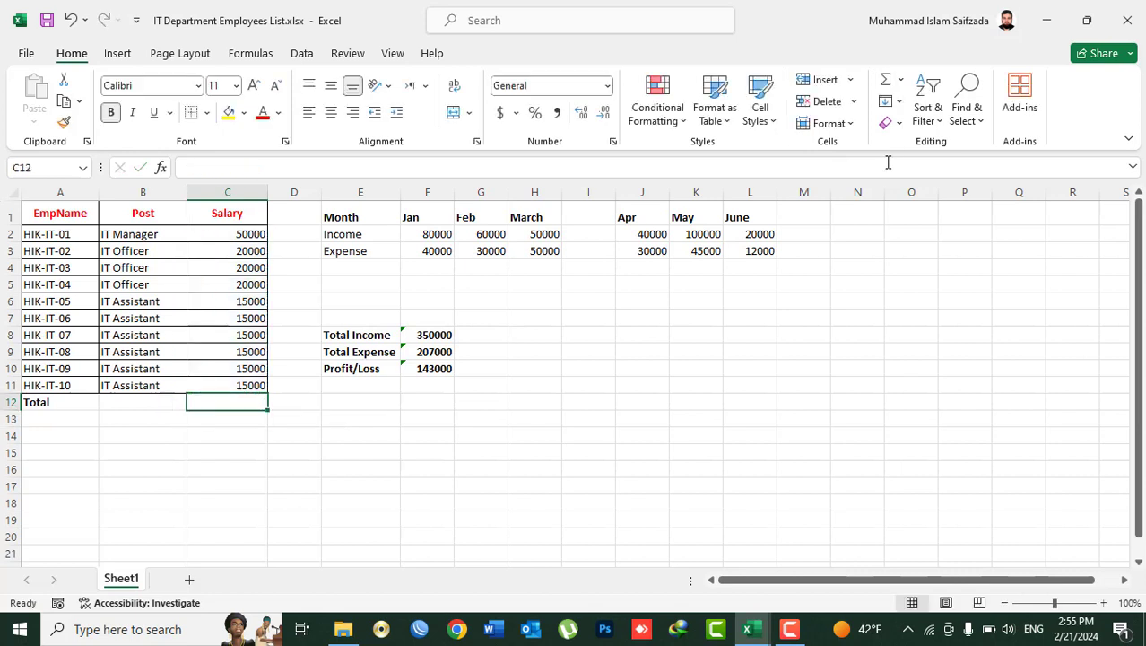
# Step: Re-enter the salary AutoSum in C12, view the AutoSum function list, then delete the total
pyautogui.hotkey('alt', '=')
pyautogui.press('Return')
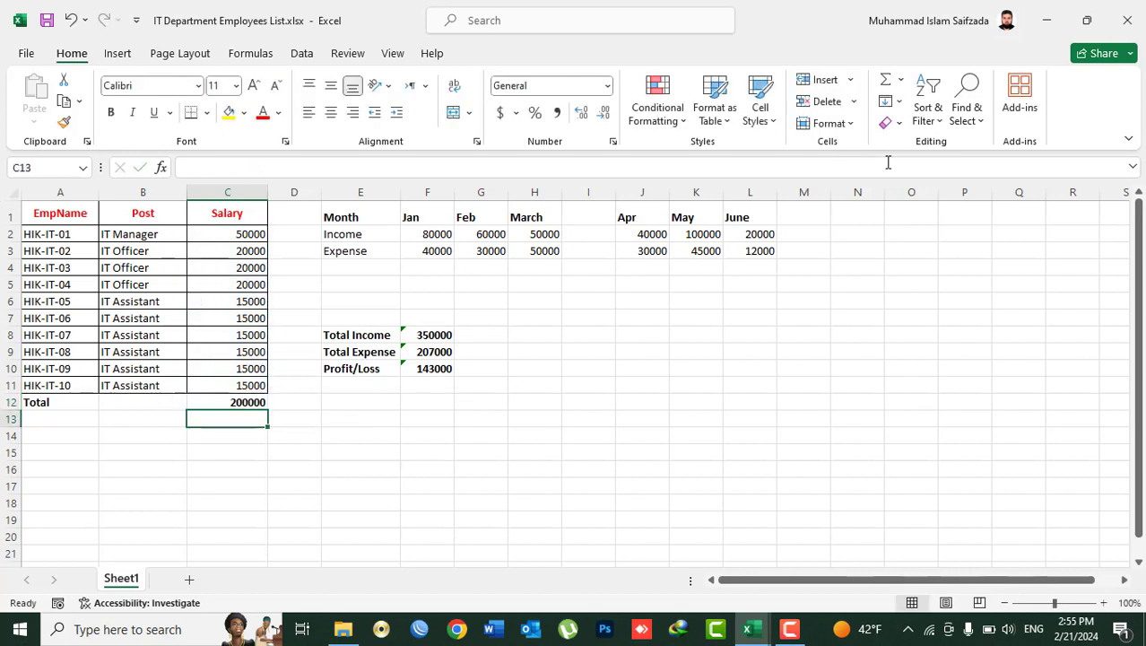
pyautogui.press('Up')
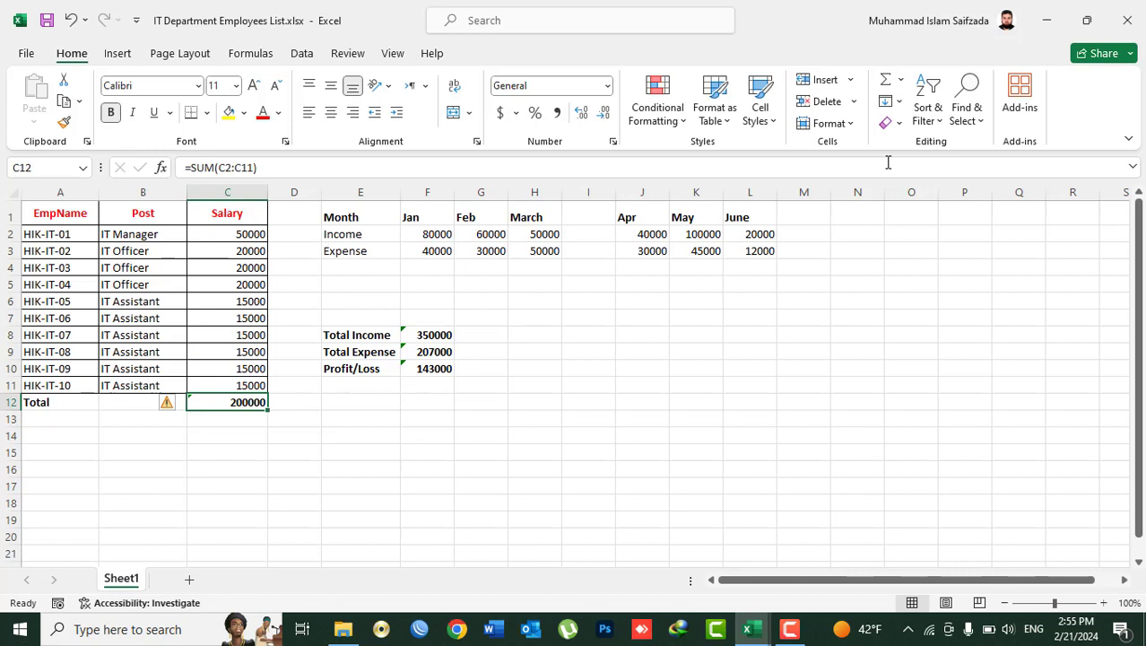
pyautogui.click(903, 81)
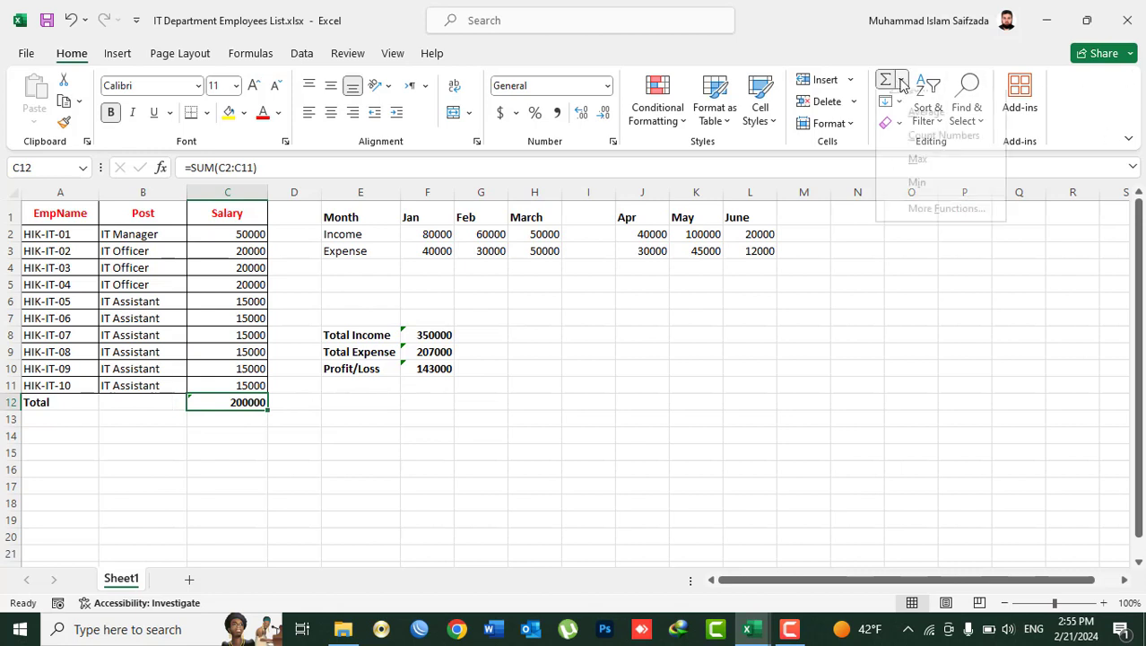
pyautogui.click(904, 82)
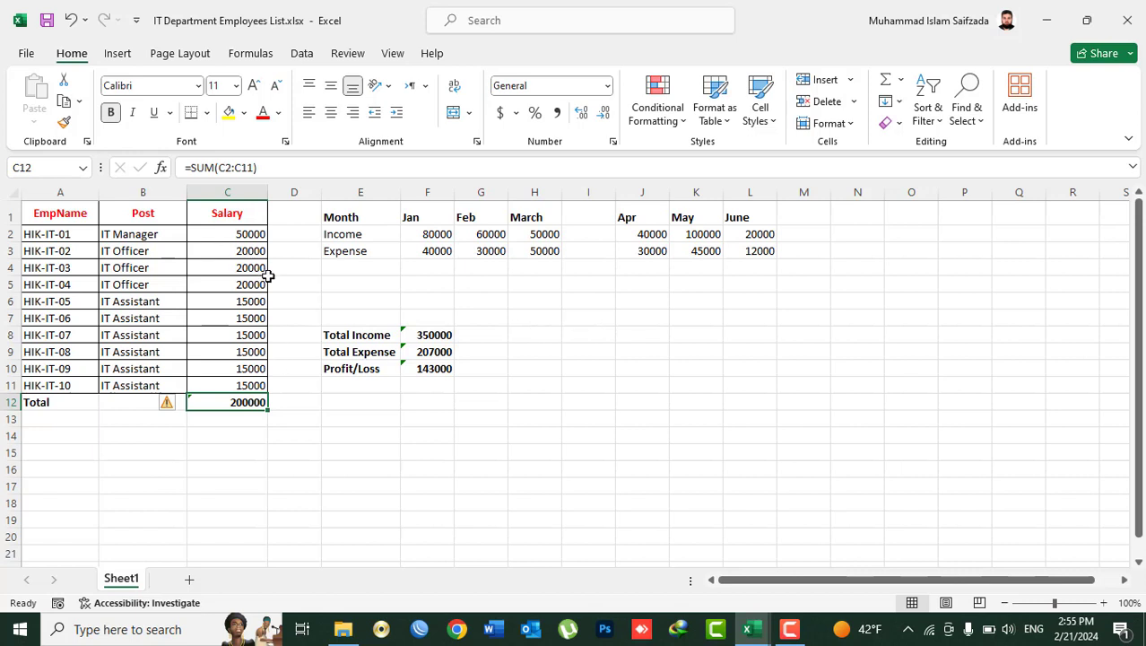
pyautogui.press('Delete')
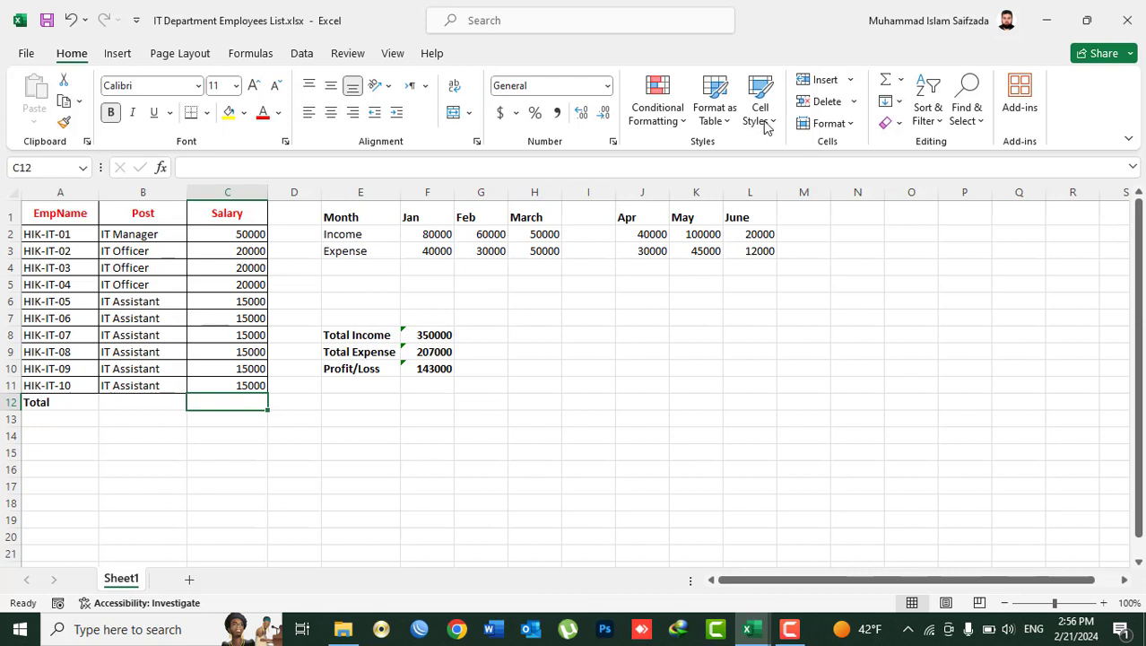
pyautogui.click(901, 81)
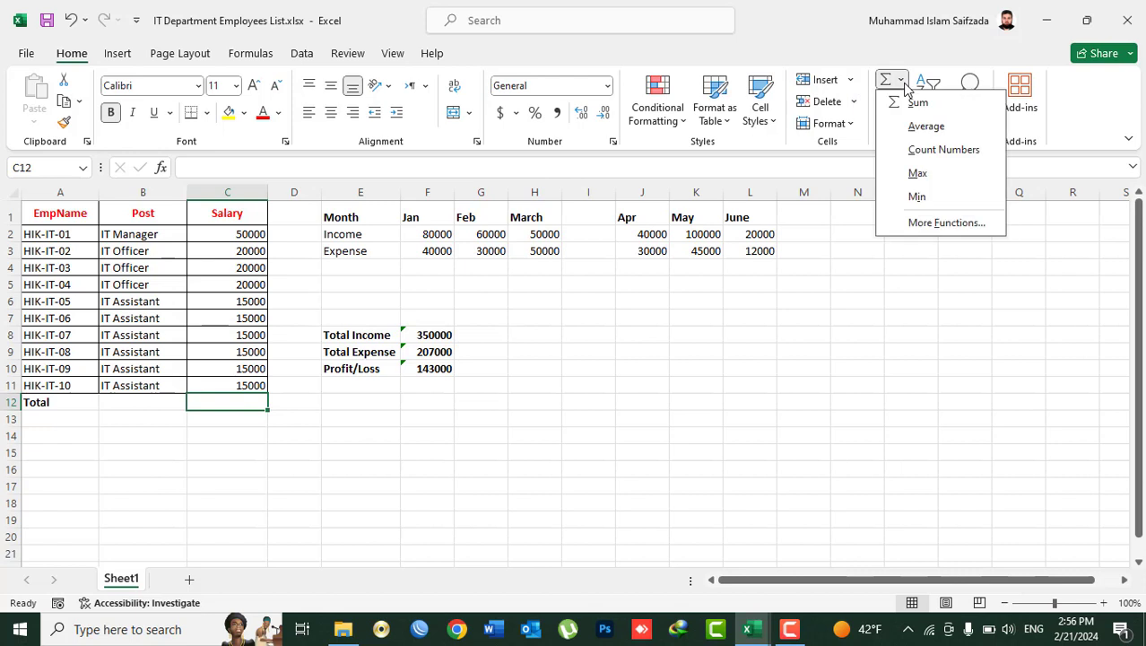
pyautogui.click(923, 127)
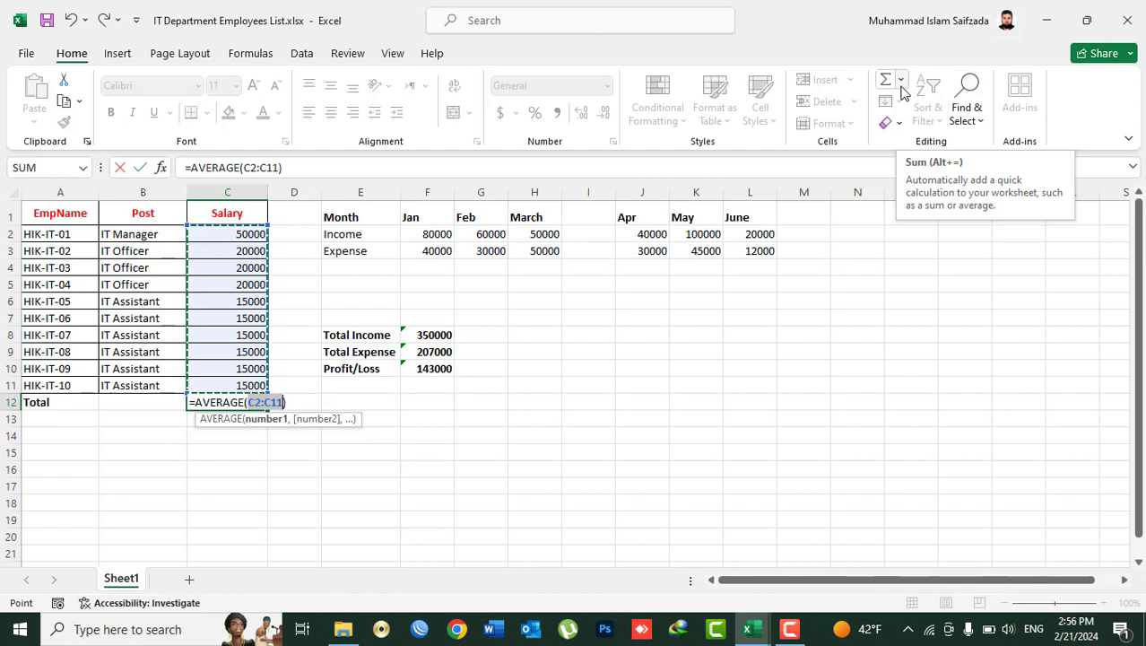
pyautogui.click(901, 86)
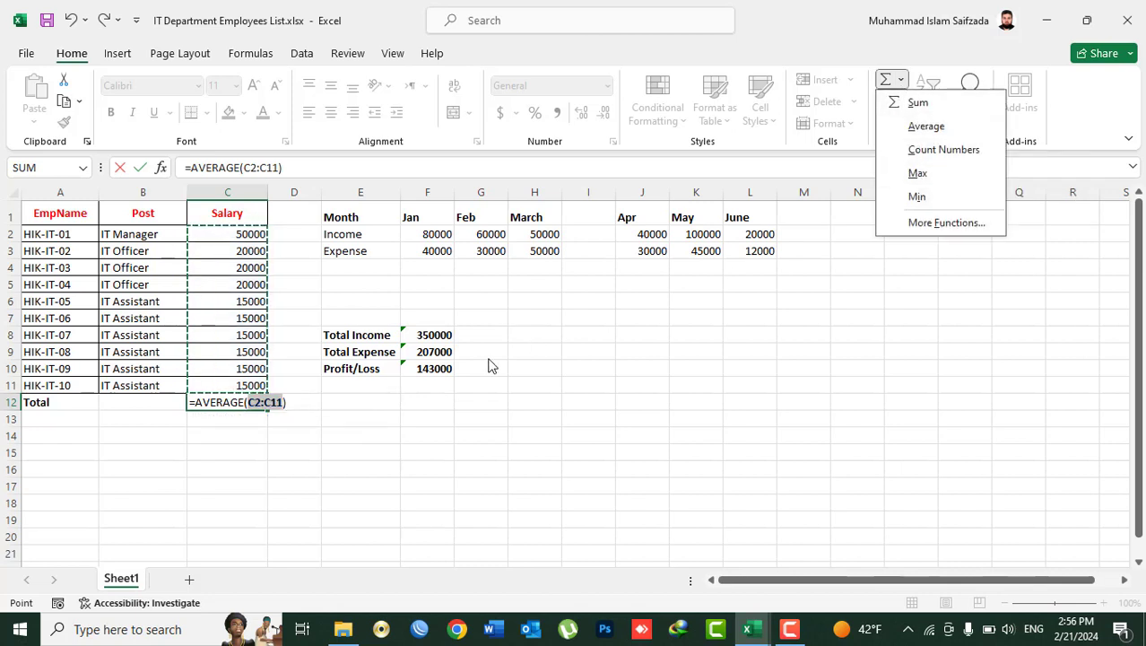
pyautogui.click(798, 37)
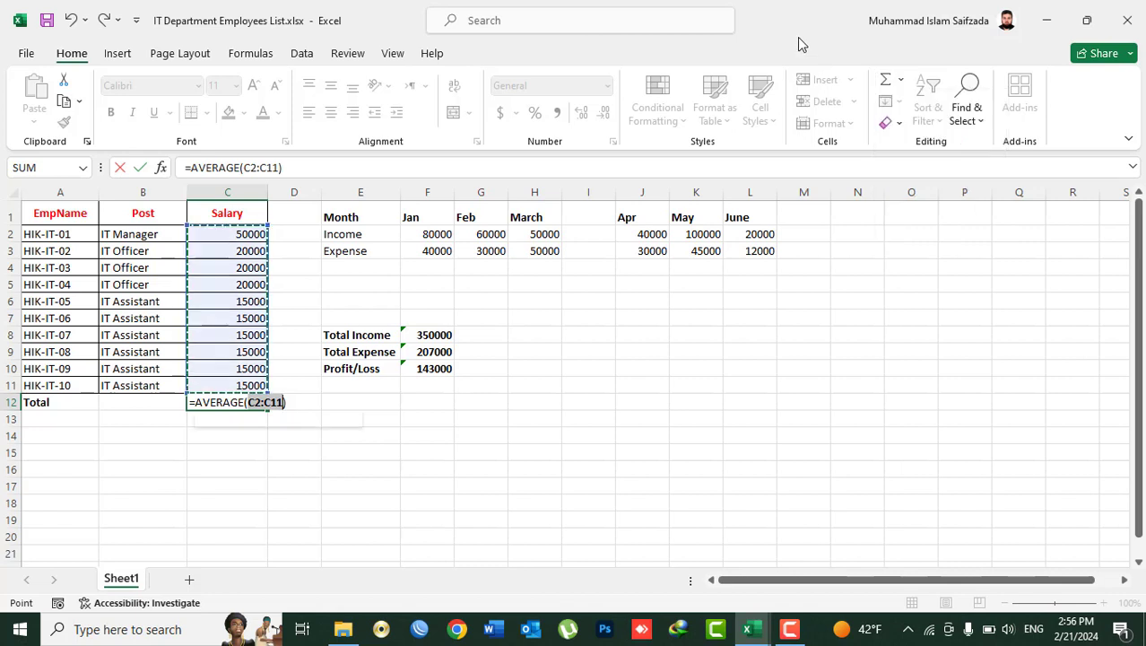
pyautogui.press('Return')
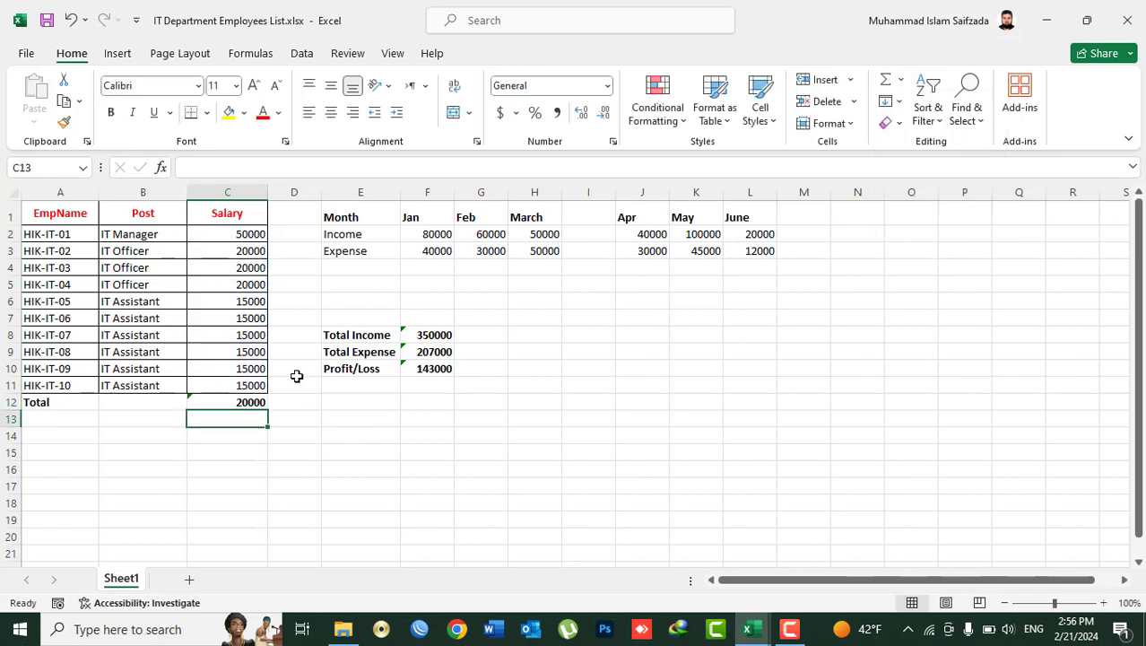
pyautogui.click(229, 402)
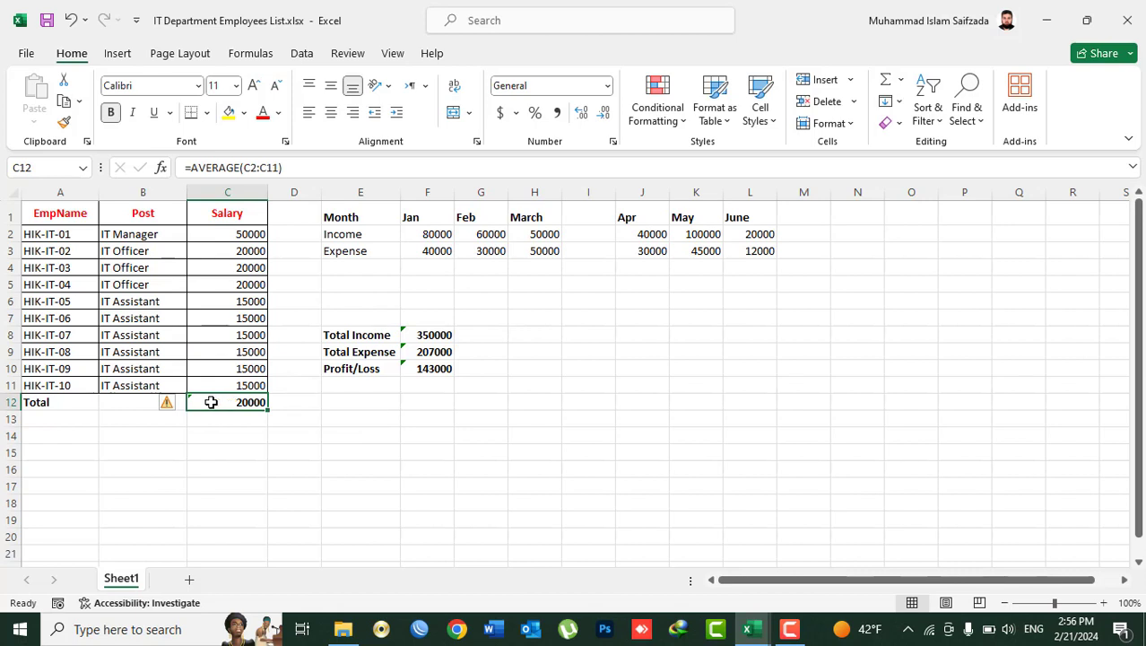
pyautogui.click(240, 253)
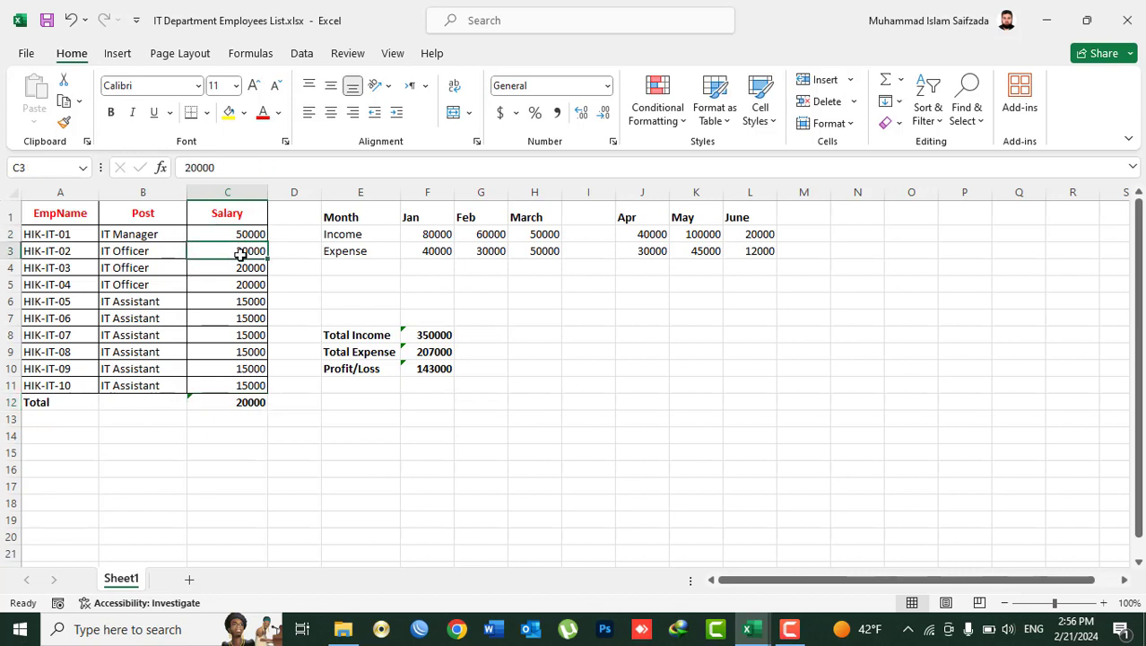
pyautogui.click(240, 269)
pyautogui.click(240, 285)
pyautogui.click(241, 301)
pyautogui.click(242, 318)
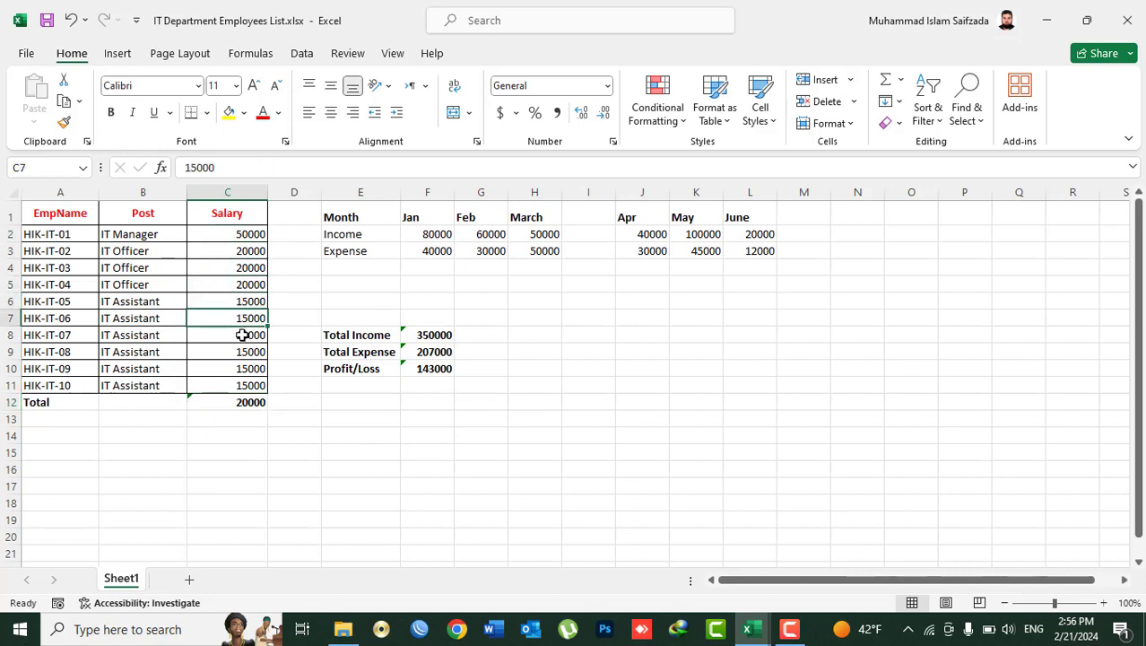
pyautogui.click(242, 334)
pyautogui.click(242, 351)
pyautogui.click(239, 367)
pyautogui.click(235, 386)
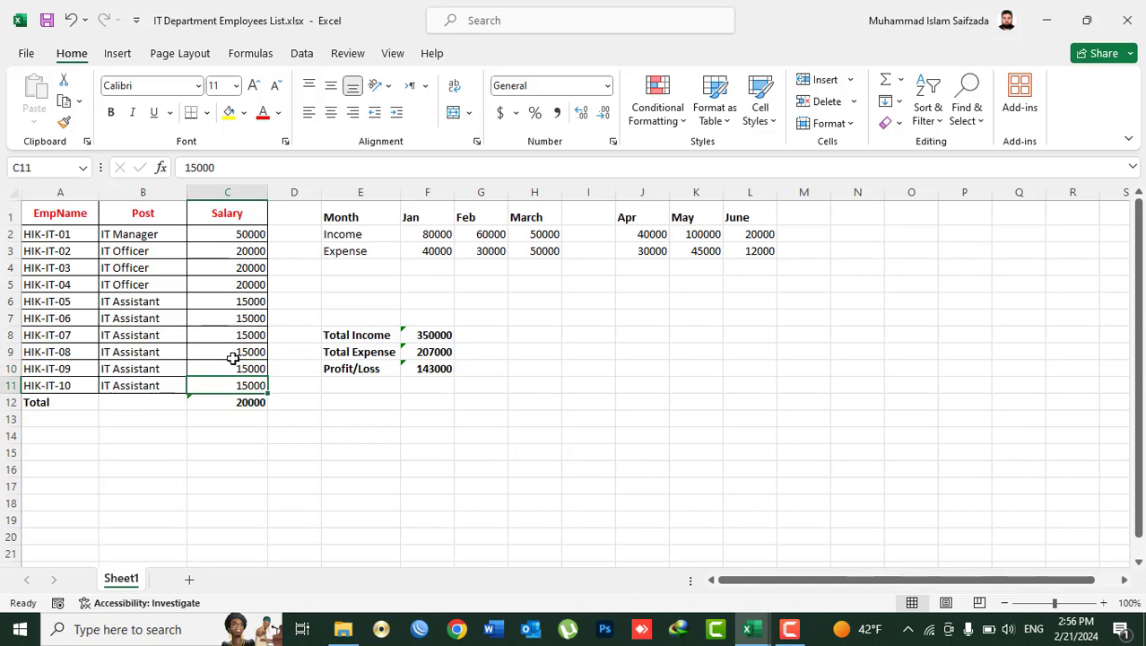
# Step: Enter =SUM(C2:C11)/10 in C12 to show the 20000 average, then delete it
pyautogui.click(233, 403)
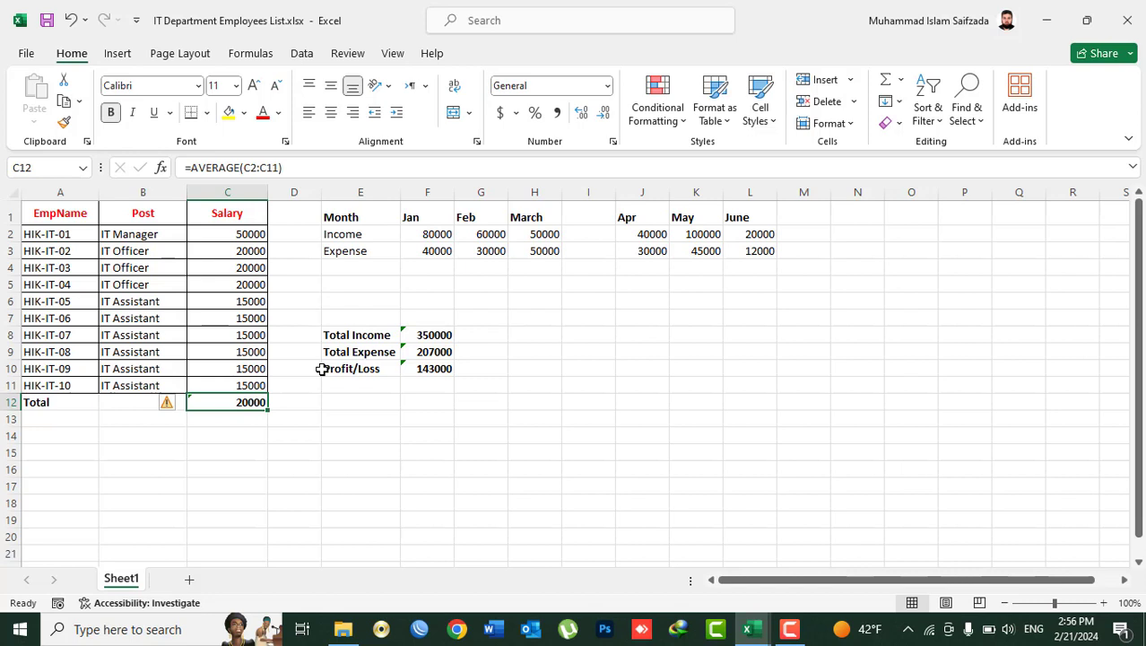
pyautogui.write('=sum(')
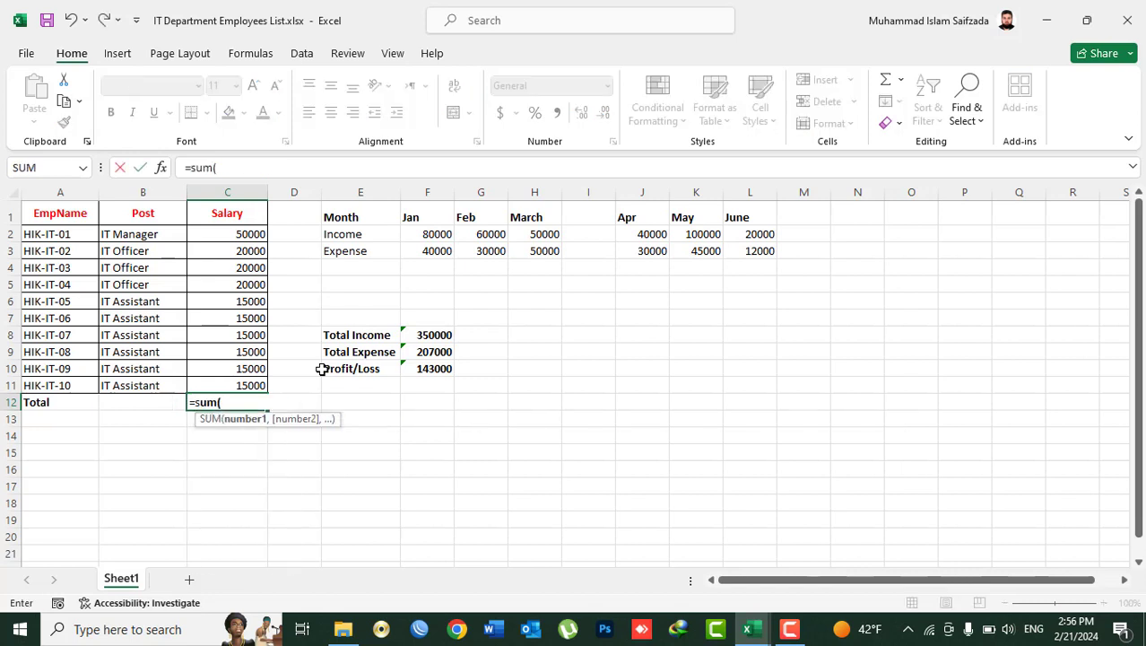
pyautogui.moveTo(244, 235); pyautogui.dragTo(253, 385)
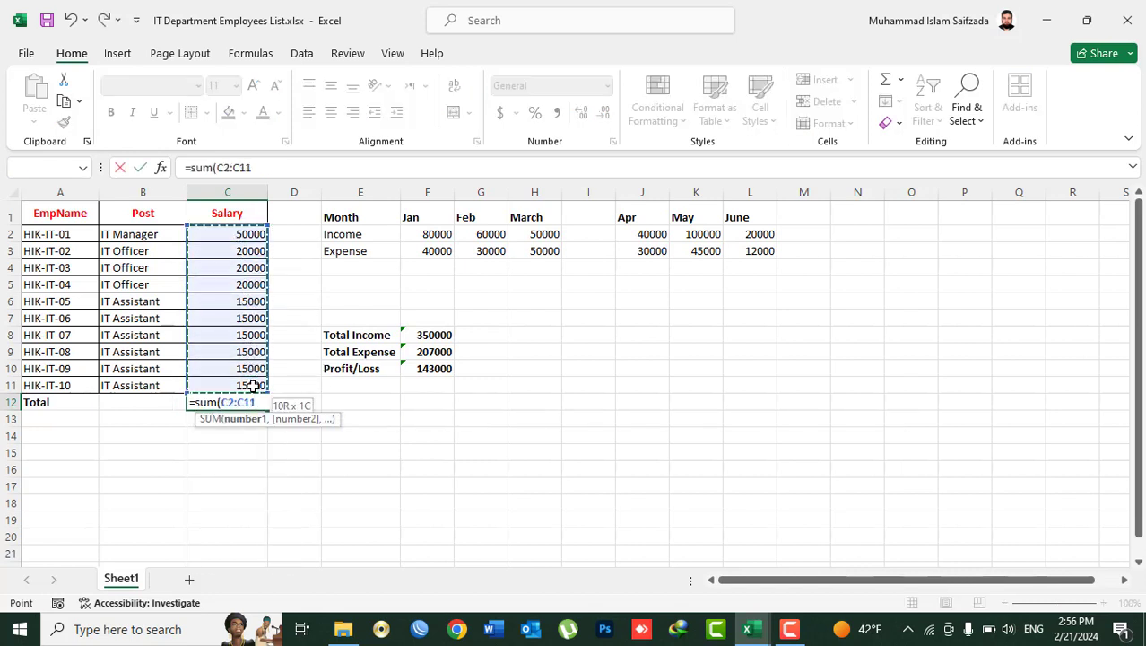
pyautogui.write(')/')
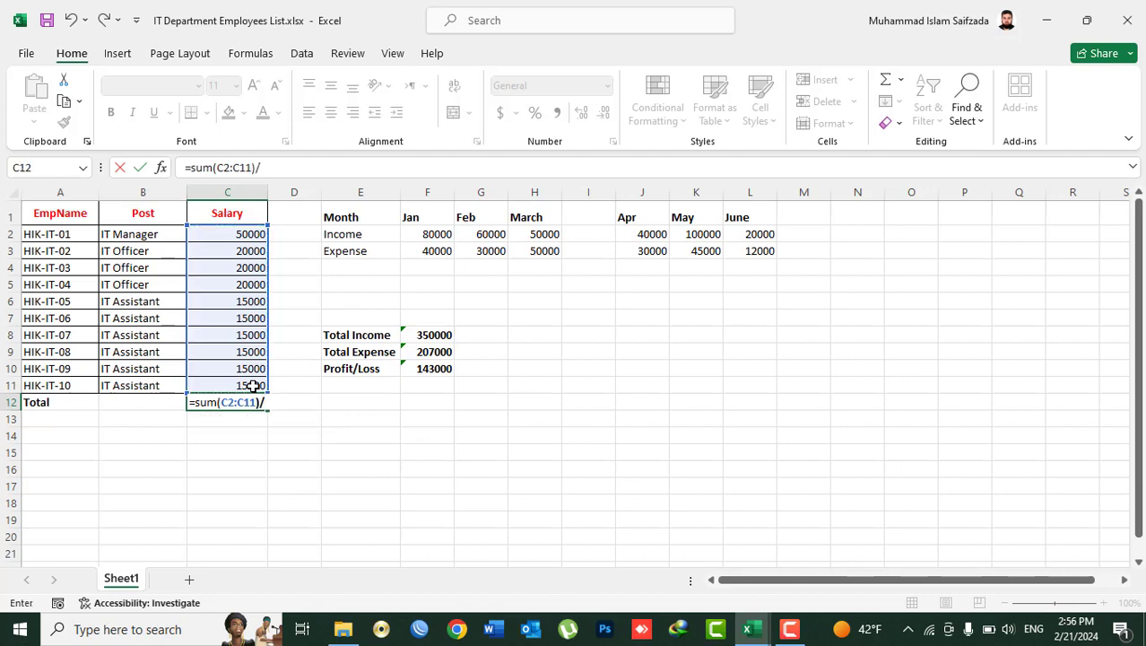
pyautogui.write('10')
pyautogui.press('Return')
pyautogui.press('Up')
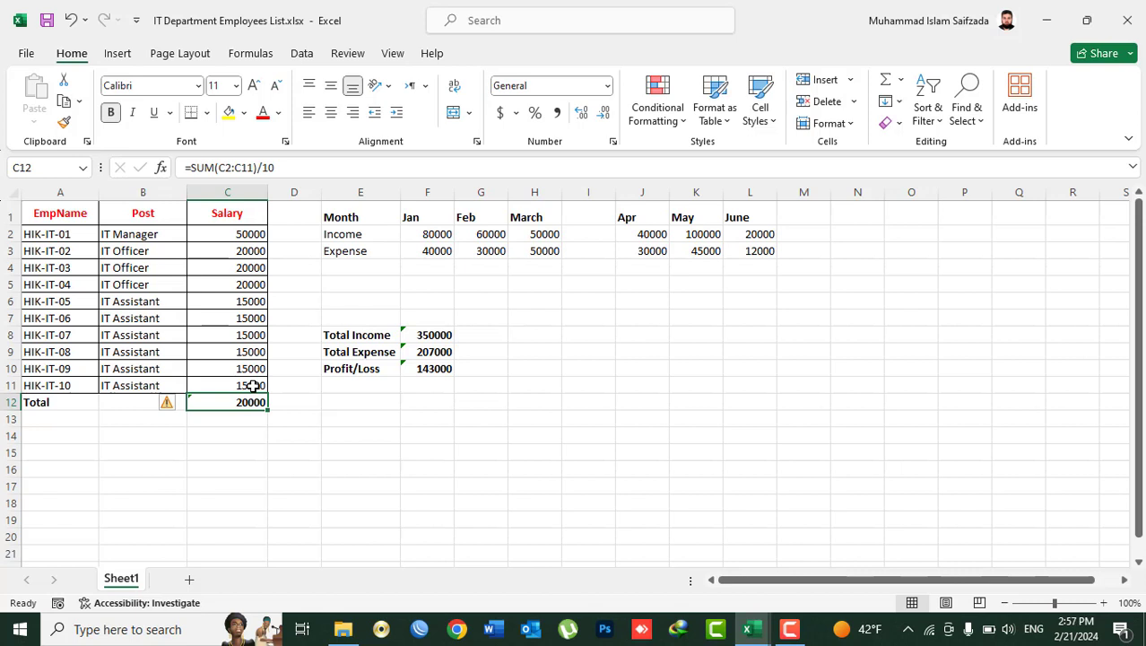
pyautogui.press('Delete')
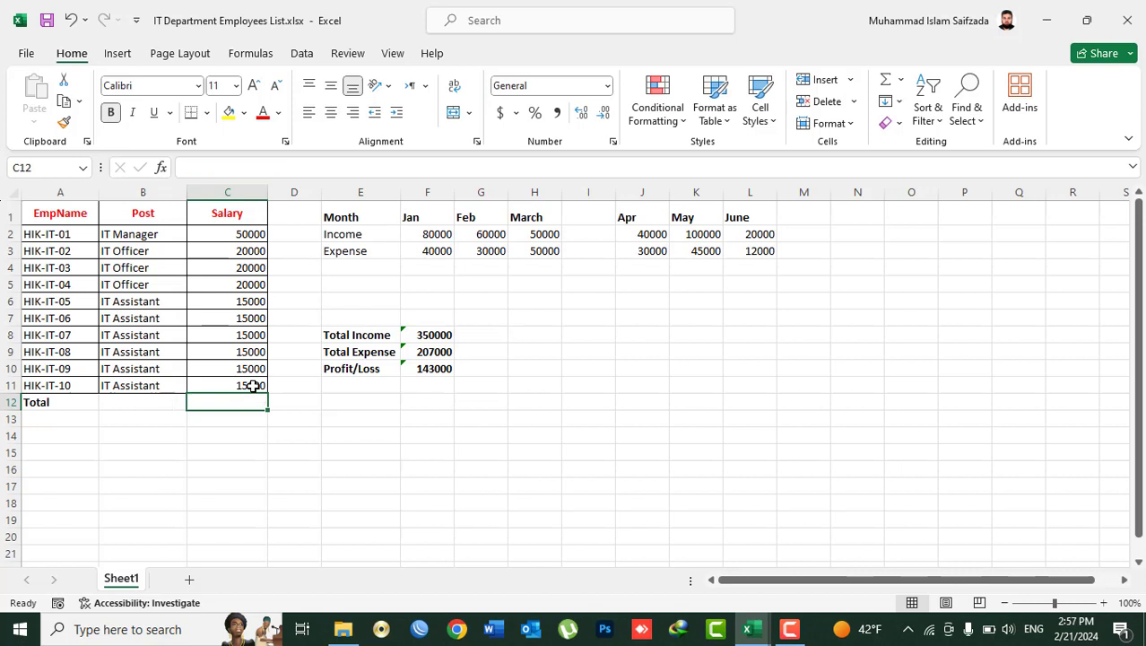
# Step: Add an Average heading in M1 and widen column M to fit
pyautogui.click(602, 300)
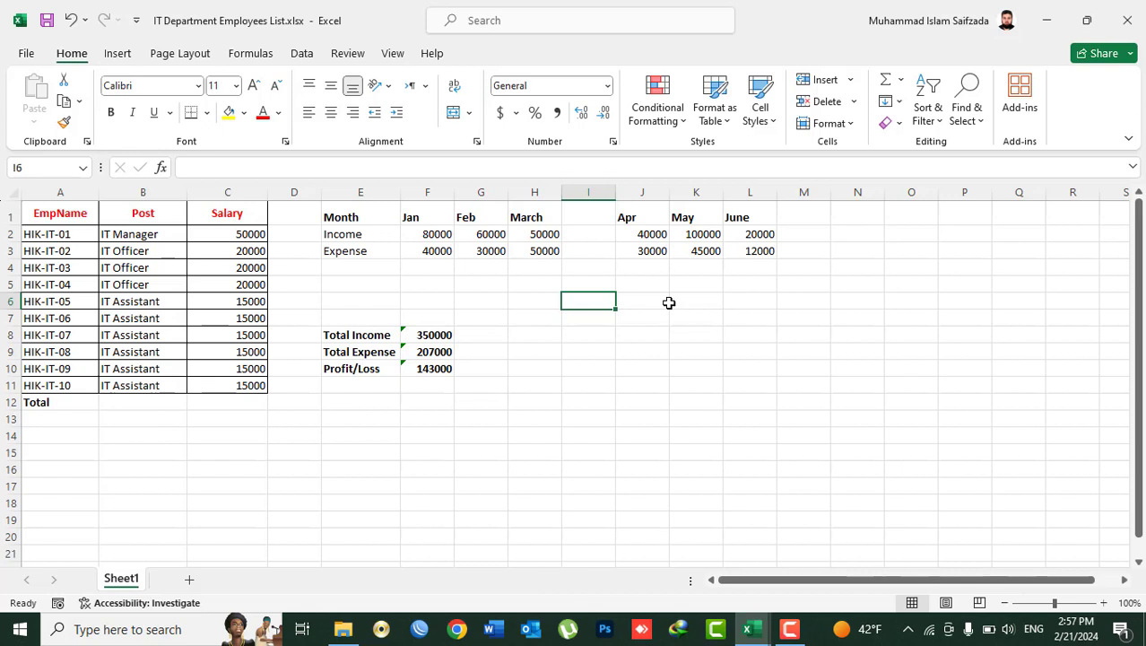
pyautogui.click(798, 217)
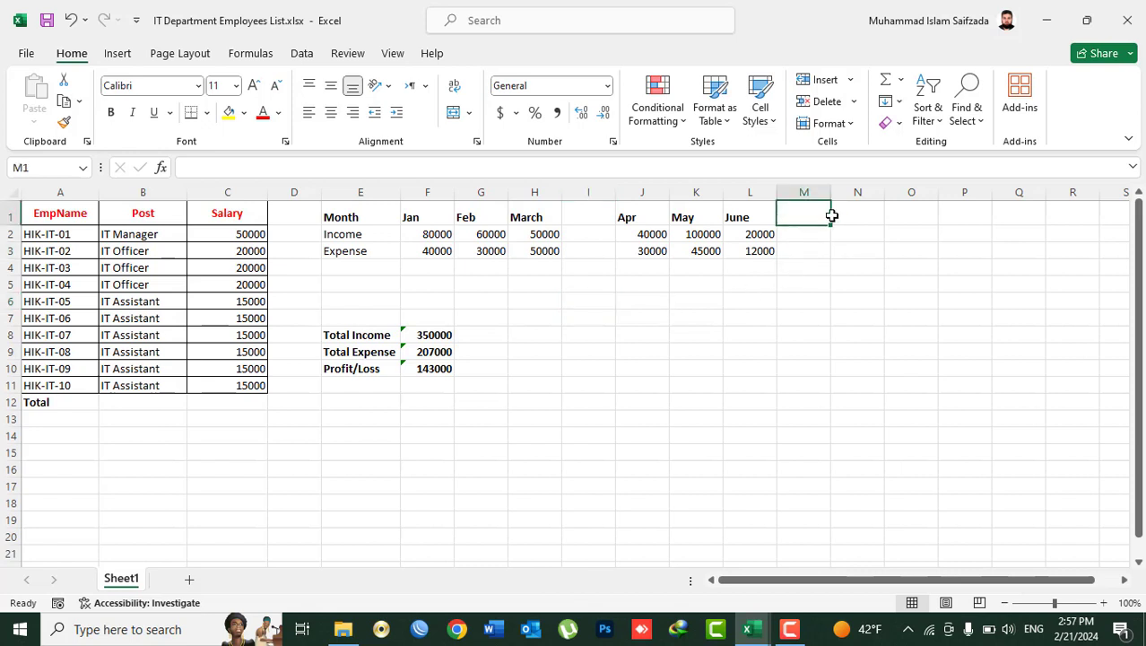
pyautogui.write('Ave')
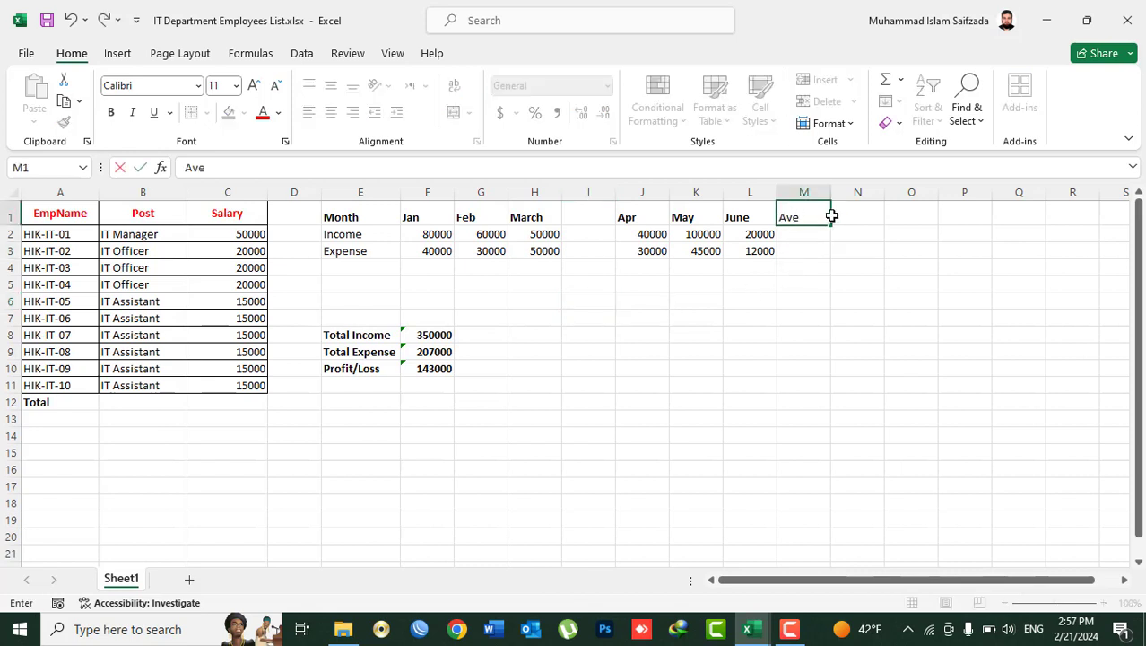
pyautogui.write('rage')
pyautogui.press('Return')
pyautogui.moveTo(831, 192); pyautogui.dragTo(848, 192)
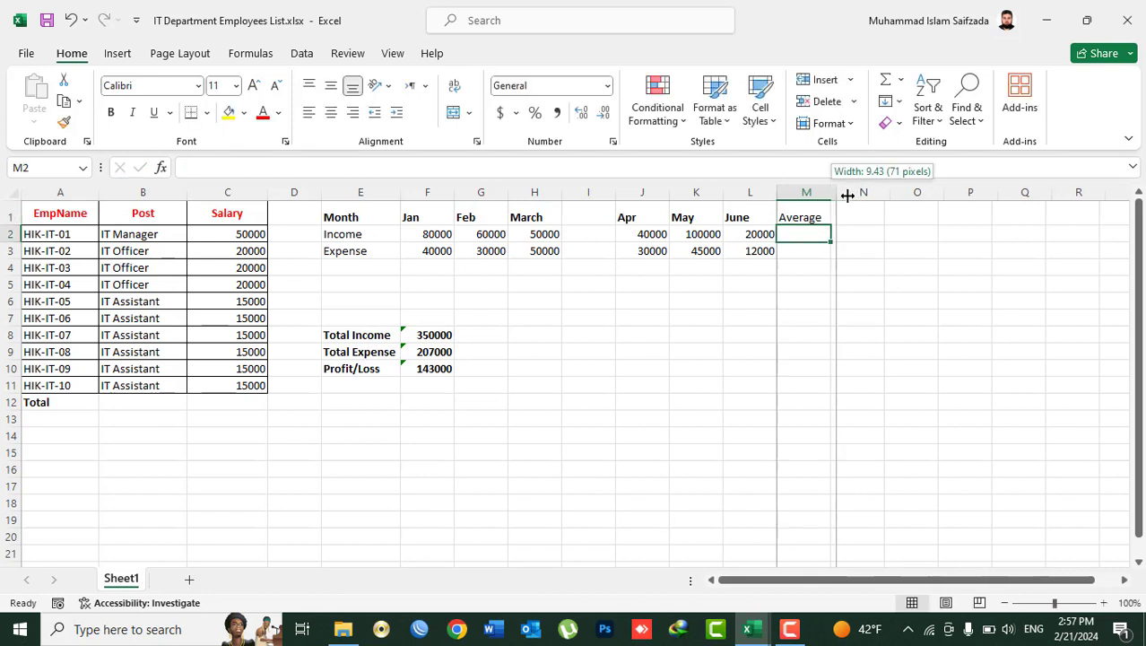
pyautogui.click(808, 248)
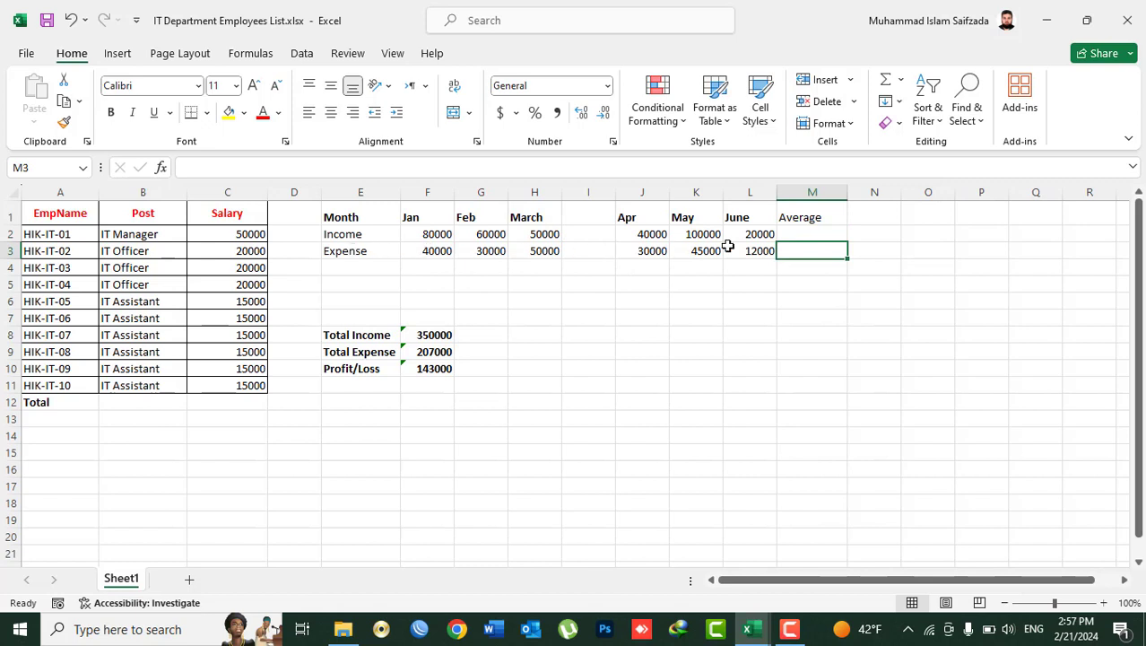
# Step: Enter =AVERAGE(F2,G2,H2,J2,K2,L2) in M2 for an income average of 58333.33333
pyautogui.click(804, 234)
pyautogui.write('=av')
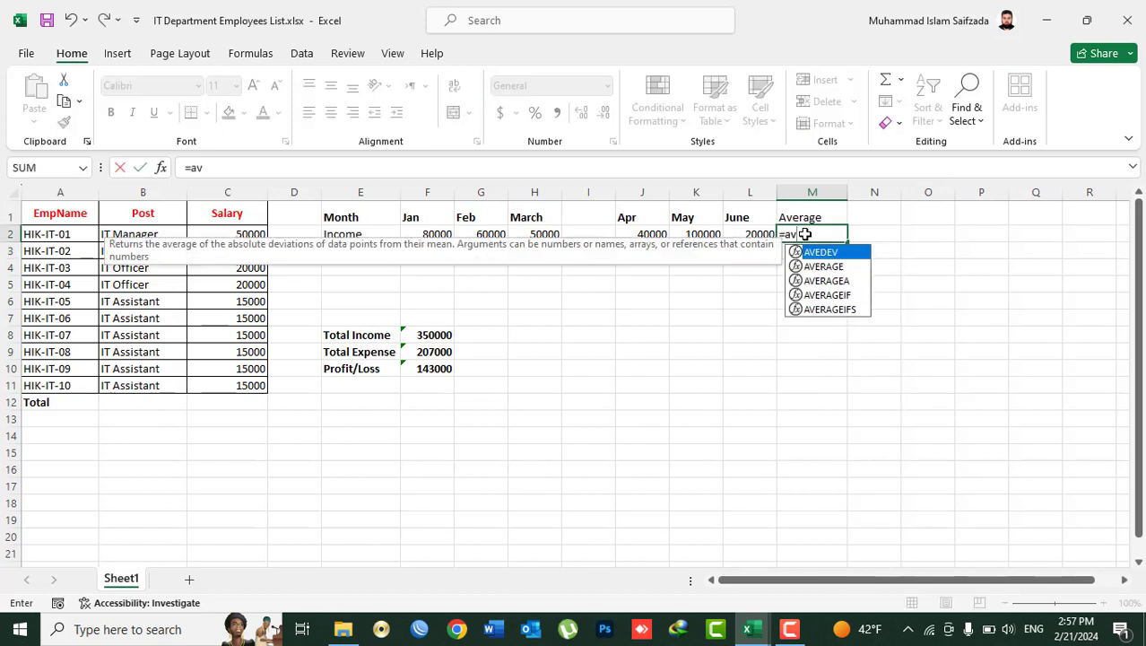
pyautogui.write('er')
pyautogui.press('Tab')
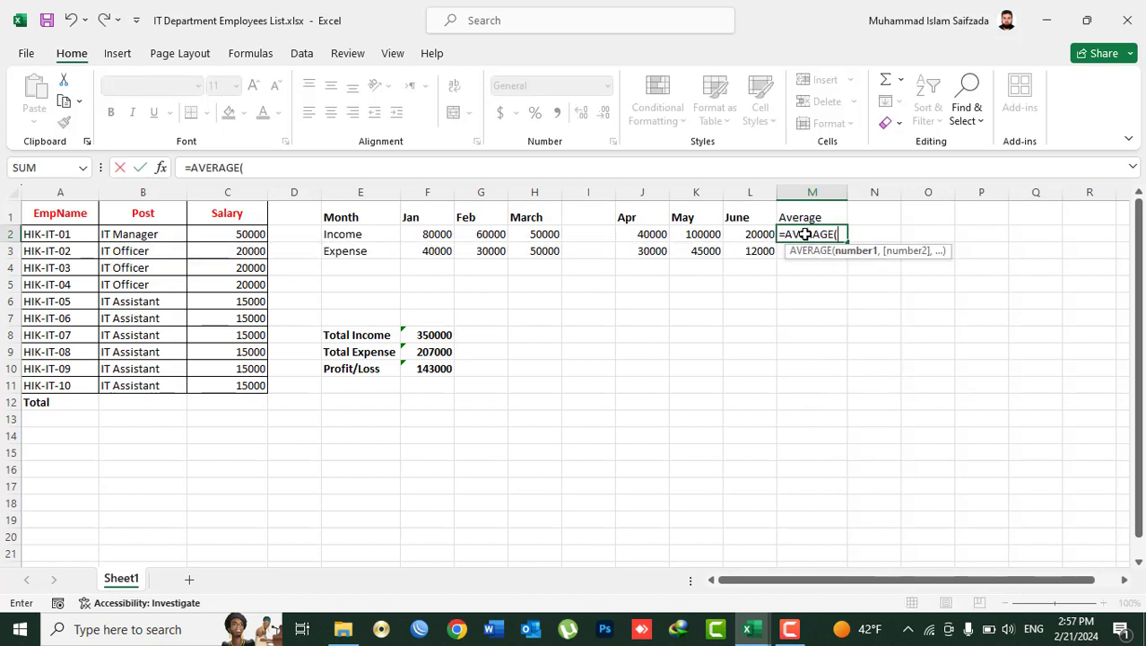
pyautogui.click(439, 234)
pyautogui.write(',')
pyautogui.click(486, 234)
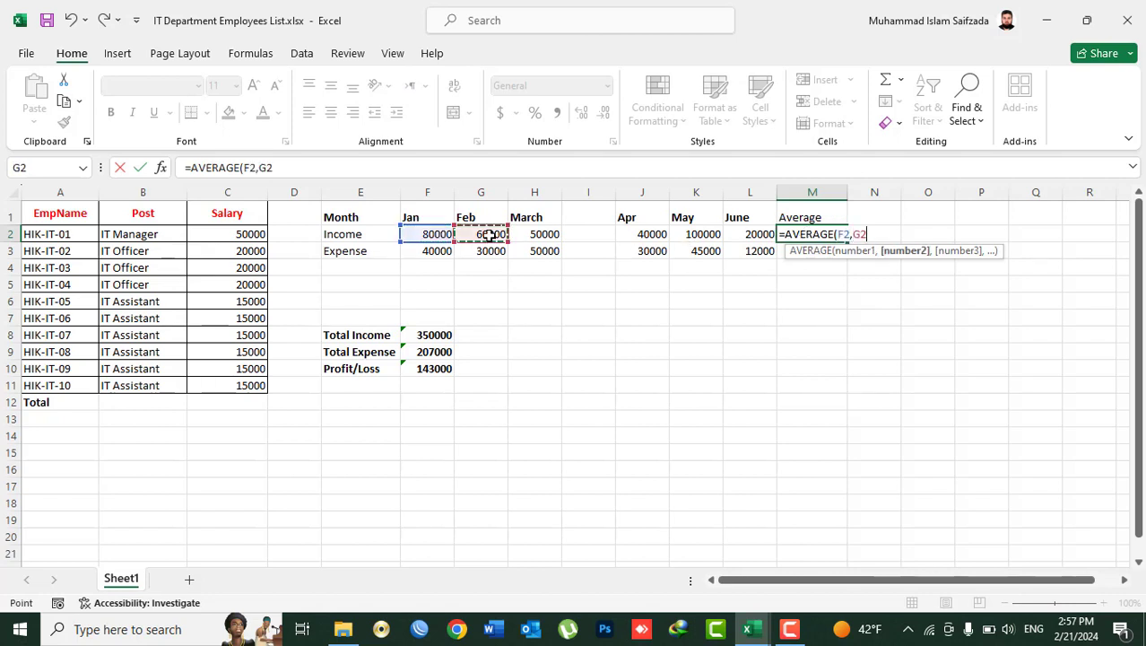
pyautogui.write(',')
pyautogui.click(529, 234)
pyautogui.write(',')
pyautogui.click(637, 235)
pyautogui.write(',')
pyautogui.click(688, 234)
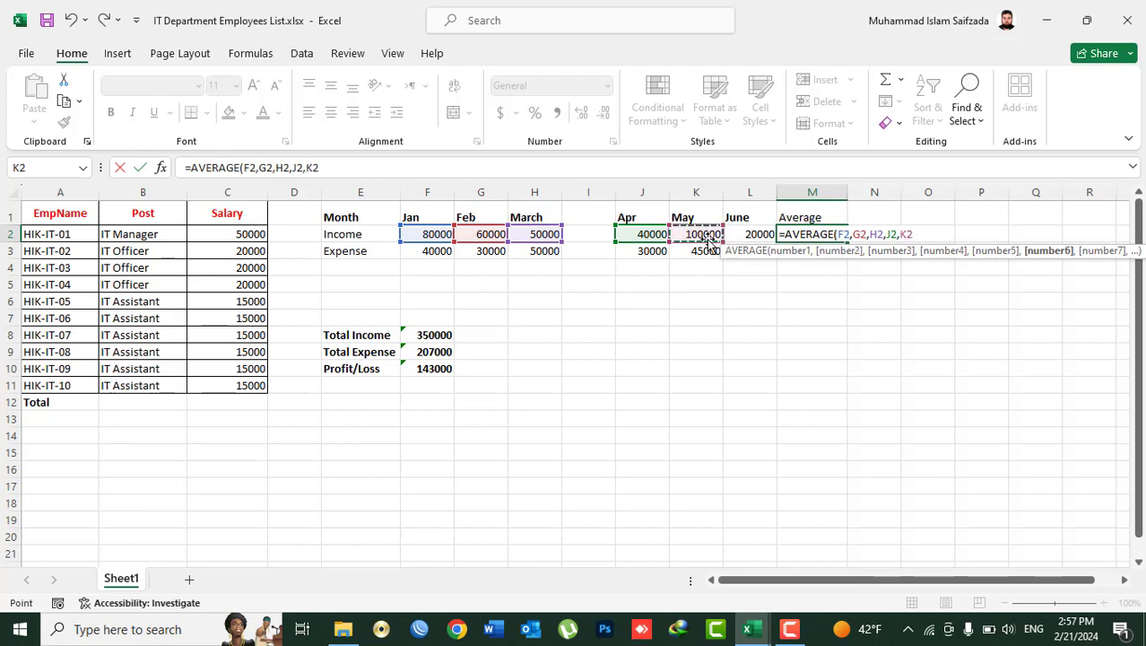
pyautogui.write(',')
pyautogui.click(735, 237)
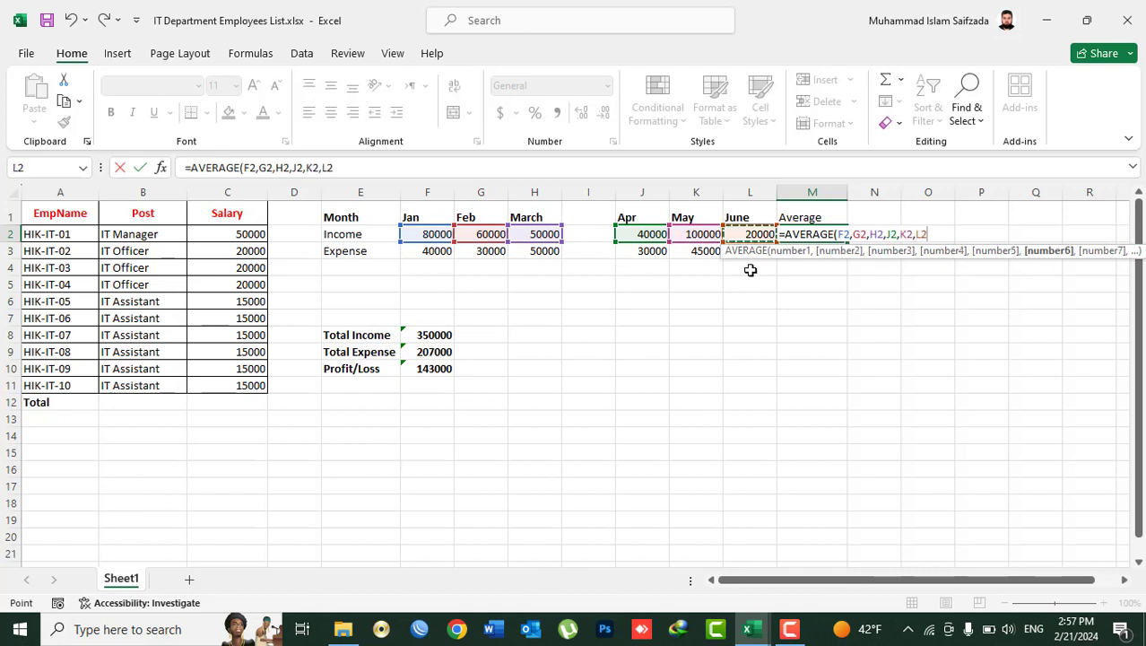
pyautogui.press('Return')
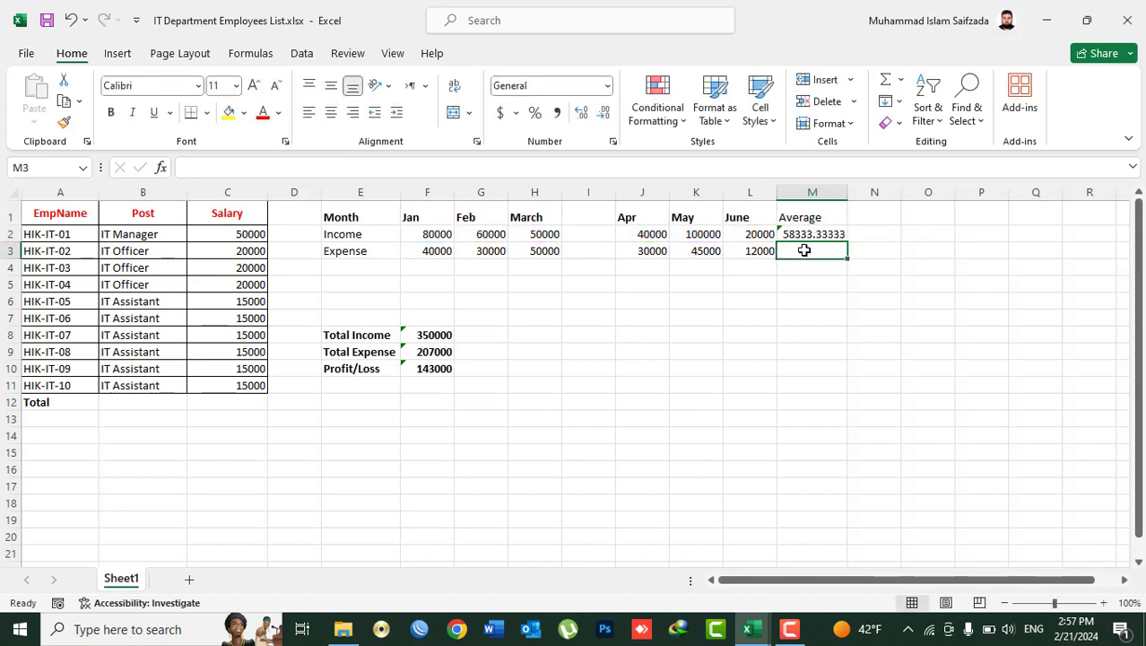
# Step: Enter =AVERAGE(F3,G3,H3,J3,K3,L3) in M3 for an expense average of 34500
pyautogui.write('=a')
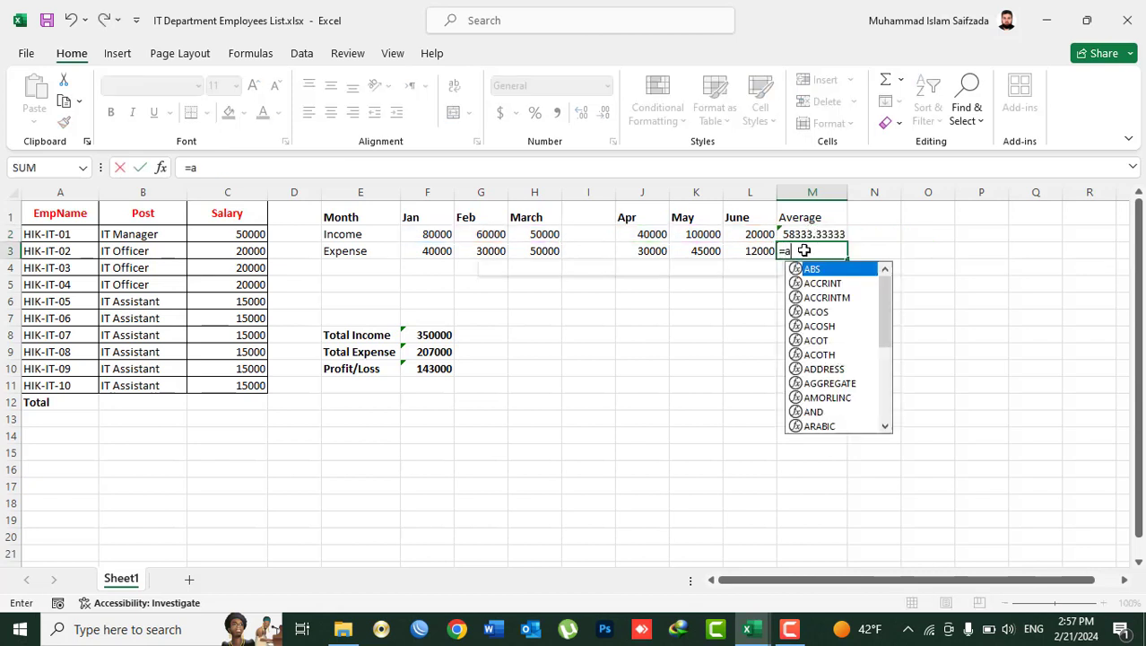
pyautogui.write('ver')
pyautogui.press('Tab')
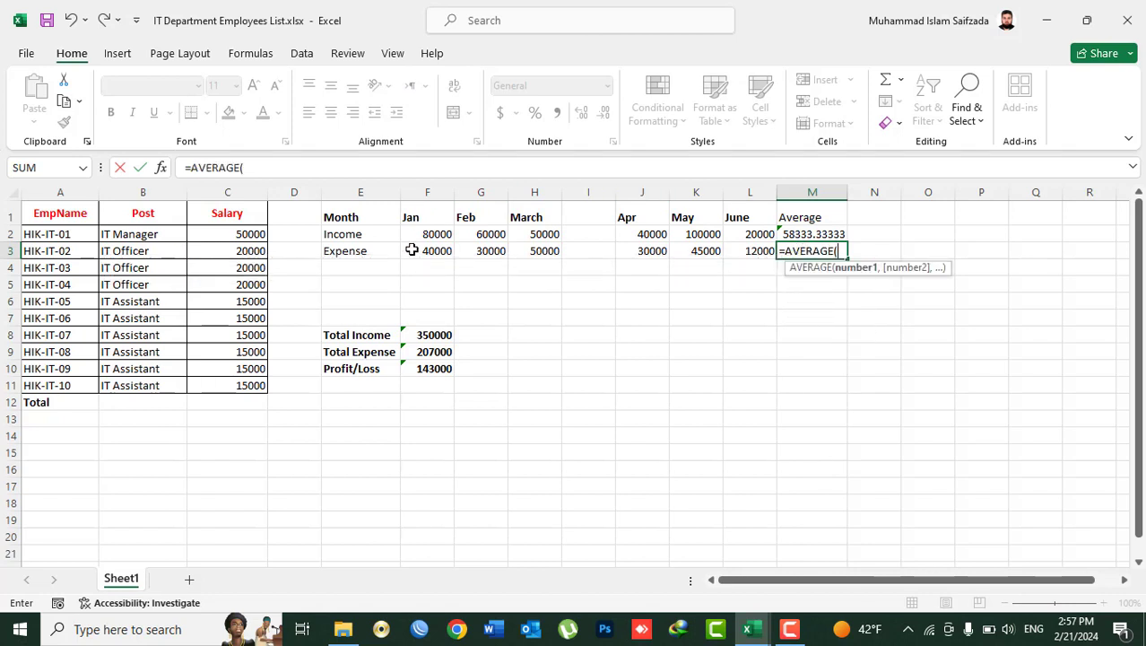
pyautogui.click(420, 250)
pyautogui.write(',')
pyautogui.click(471, 251)
pyautogui.write(',')
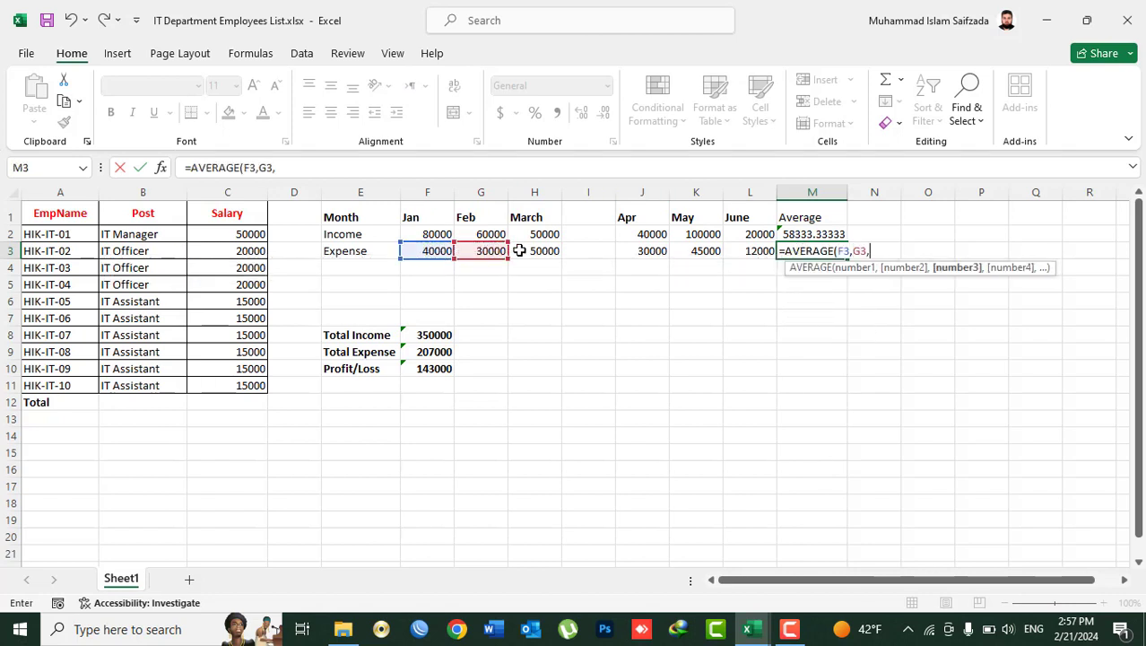
pyautogui.click(528, 250)
pyautogui.write(',')
pyautogui.click(632, 250)
pyautogui.write(',')
pyautogui.click(686, 251)
pyautogui.write(',')
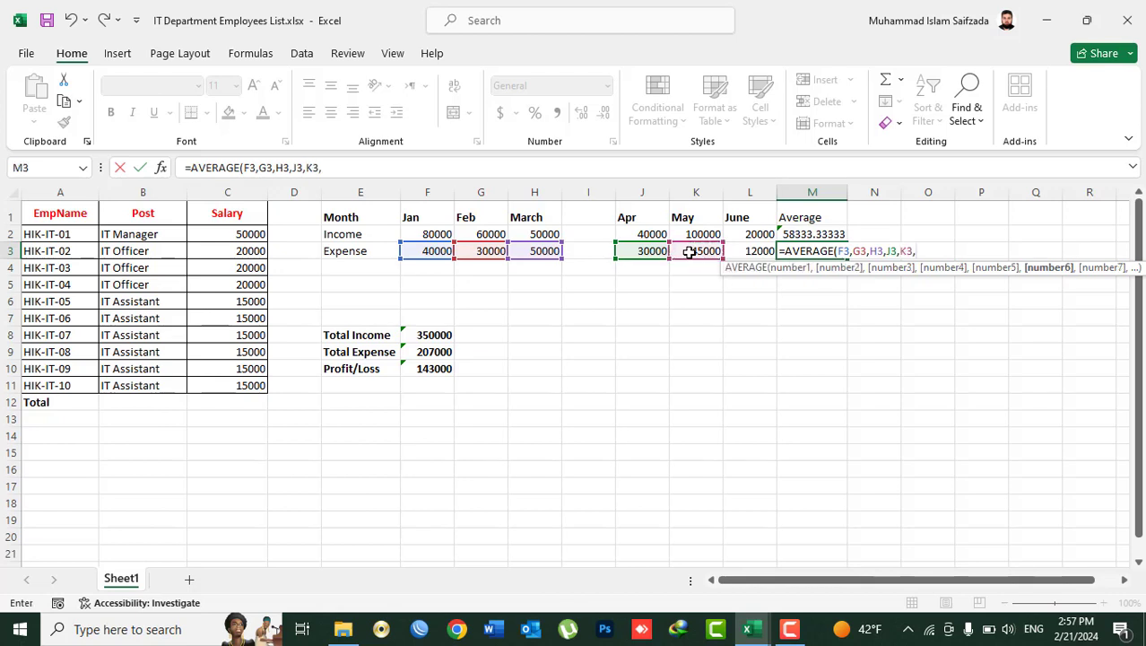
pyautogui.click(746, 253)
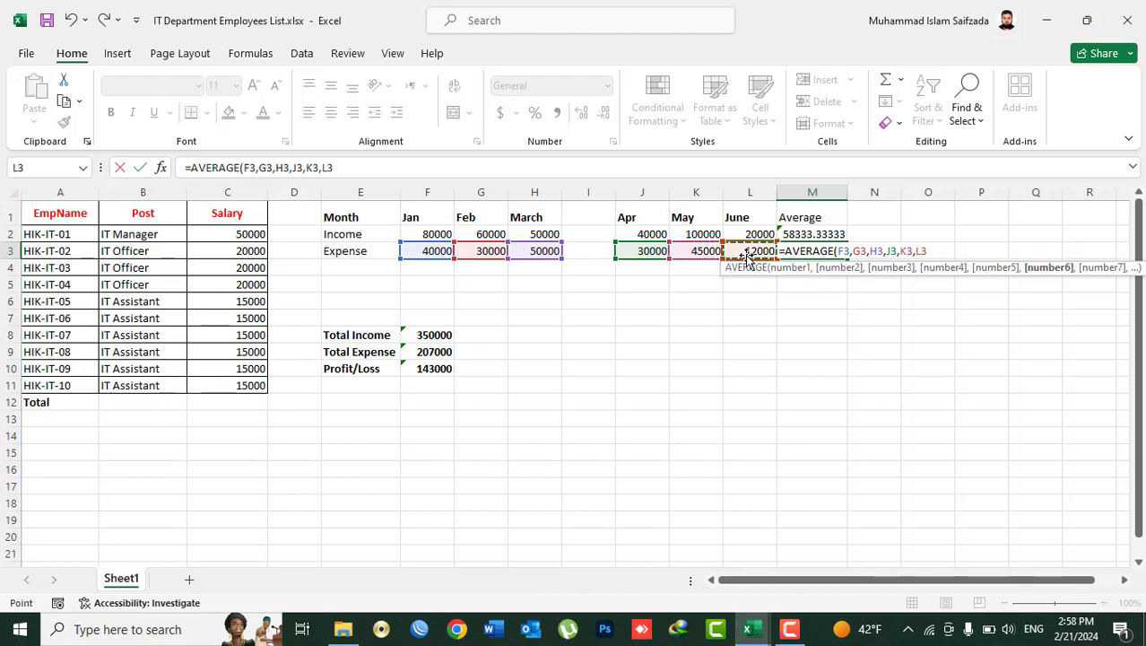
pyautogui.write(')')
pyautogui.press('Return')
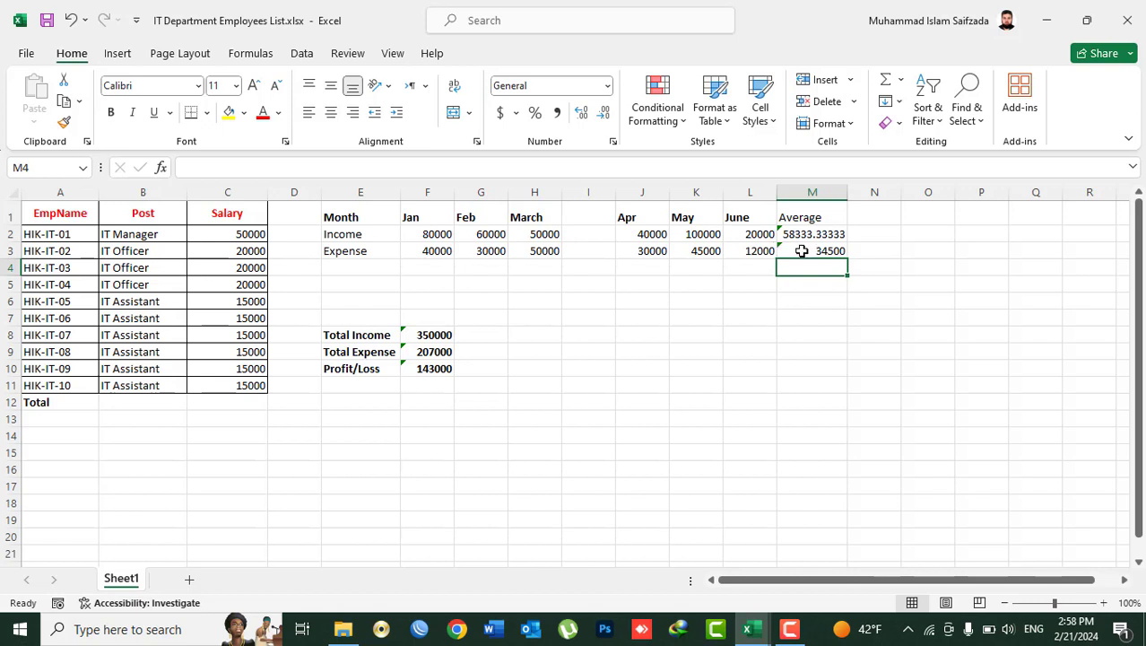
# Step: Enter =SUM(F3,G3,H3,J3,K3,L3)/6 in N3, giving 34500
pyautogui.click(879, 251)
pyautogui.write('=s')
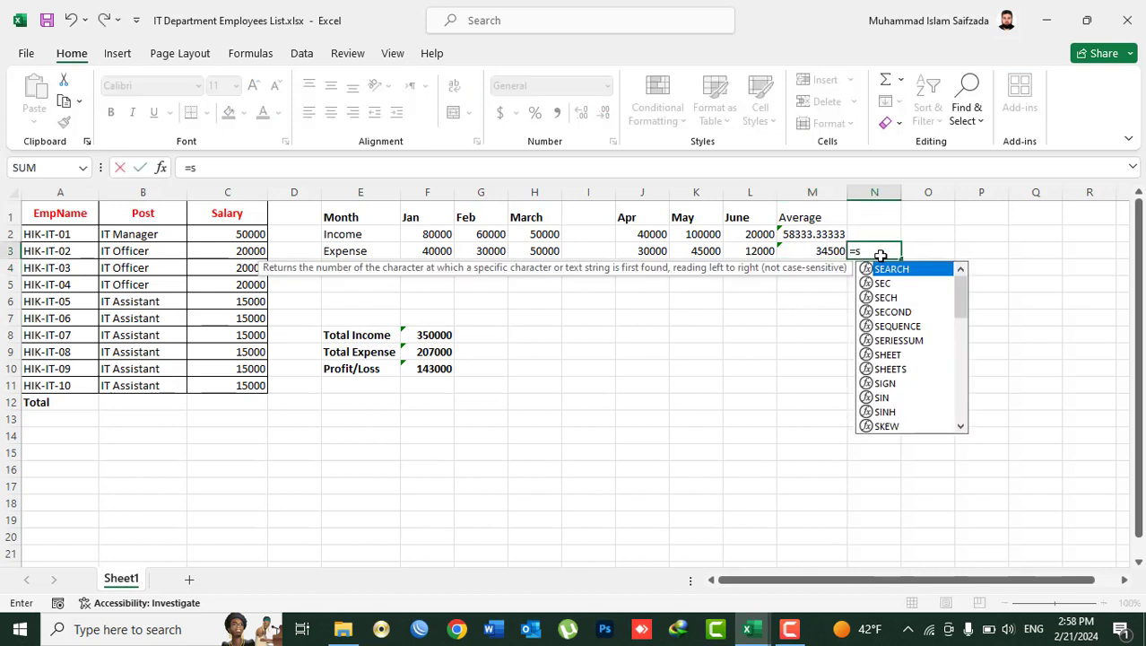
pyautogui.write('um(')
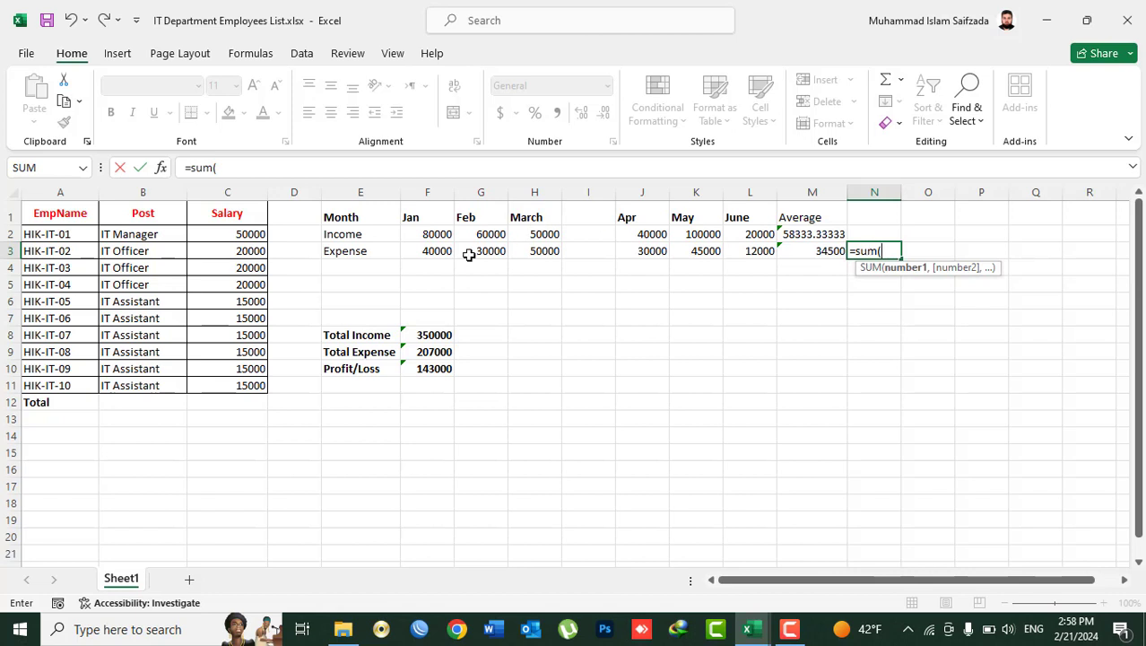
pyautogui.click(429, 251)
pyautogui.write(',')
pyautogui.click(474, 253)
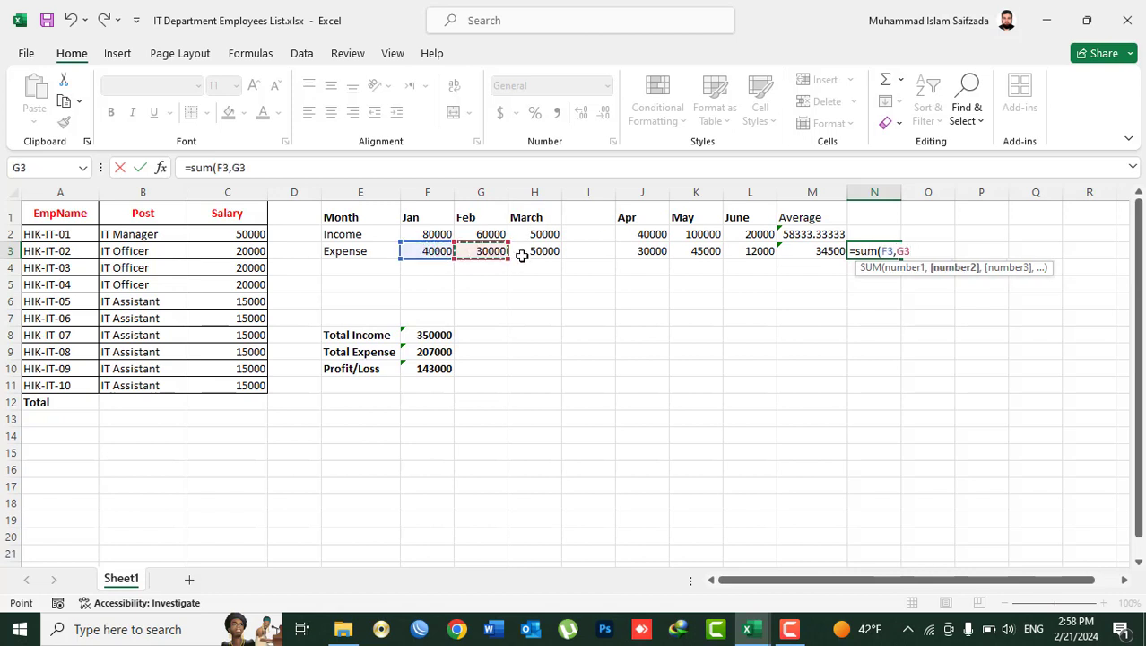
pyautogui.write(',')
pyautogui.click(529, 253)
pyautogui.write(',')
pyautogui.click(645, 253)
pyautogui.write(',')
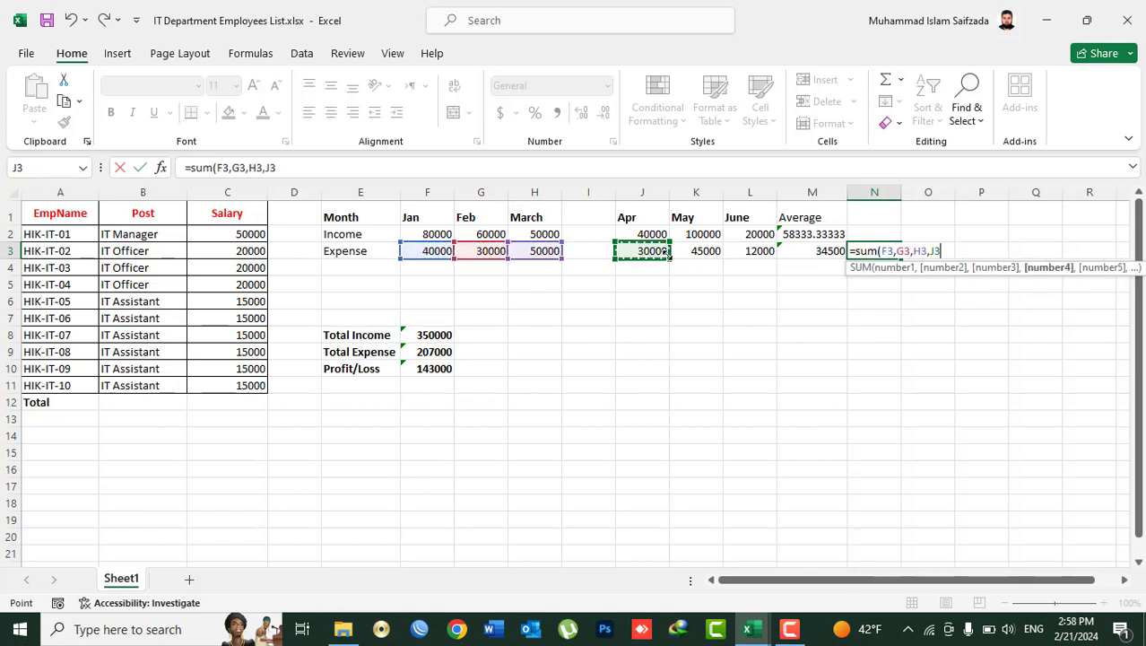
pyautogui.click(690, 253)
pyautogui.write(',')
pyautogui.click(741, 253)
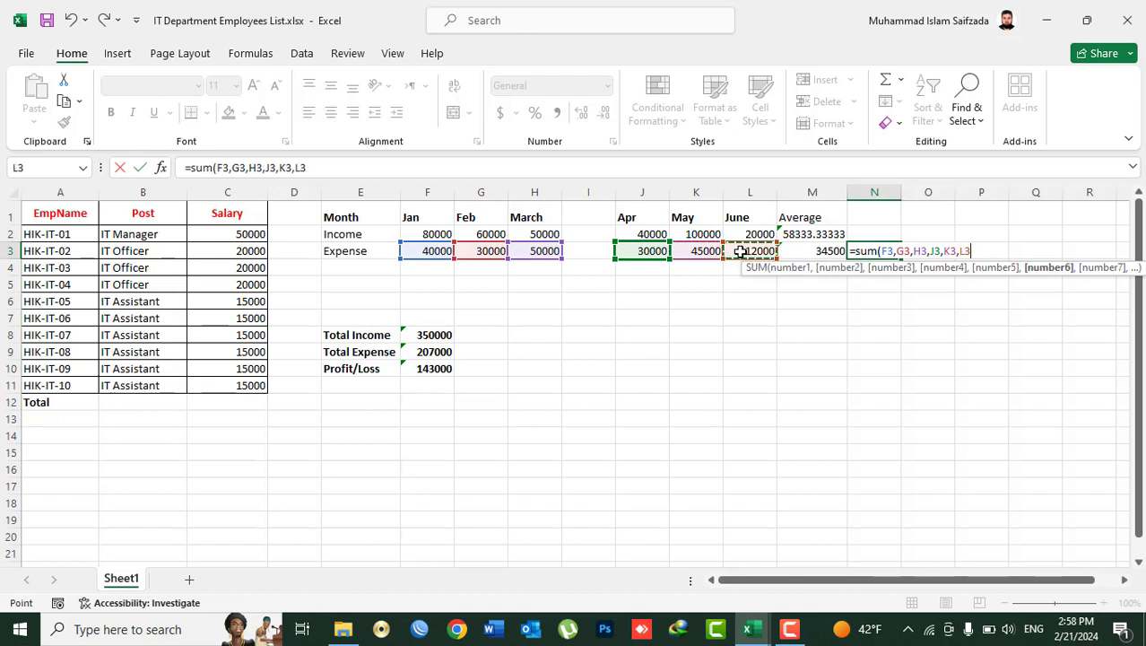
pyautogui.write(')/')
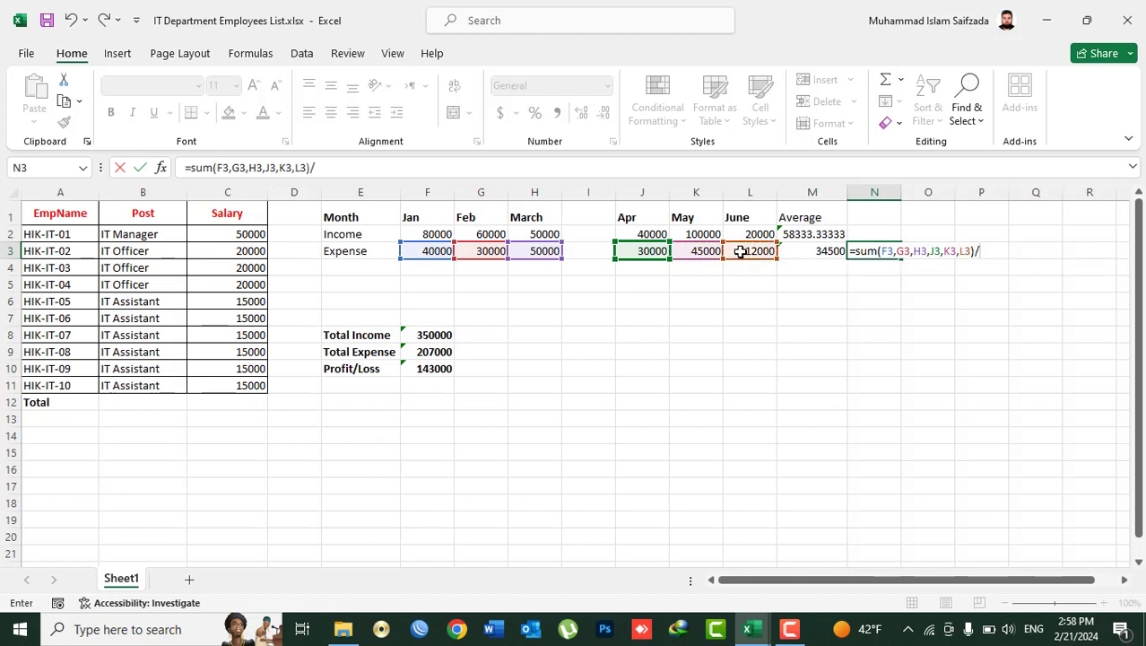
pyautogui.write('6')
pyautogui.press('Return')
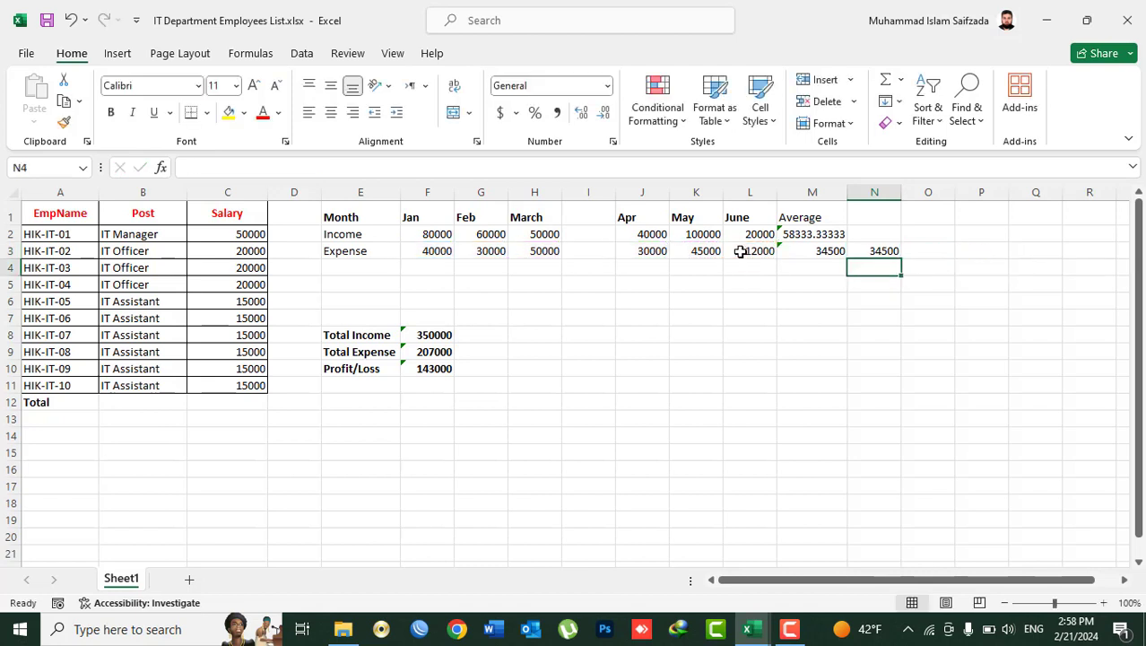
# Step: Dismiss the error-check warning on the M3 expense average
pyautogui.click(818, 253)
pyautogui.click(868, 253)
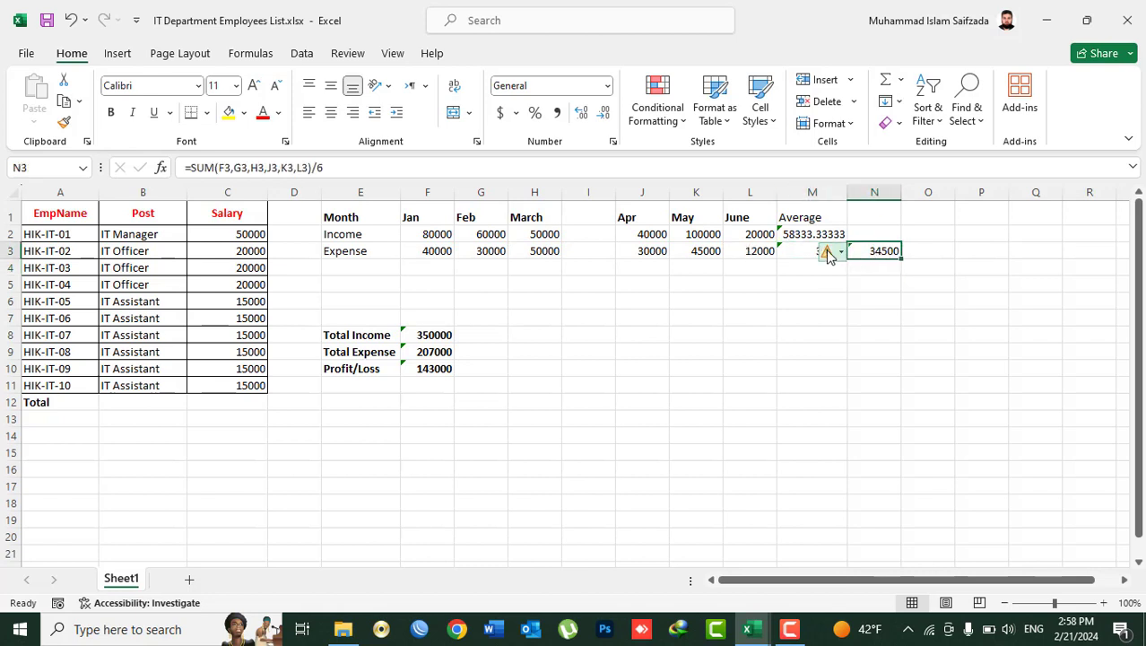
pyautogui.click(827, 251)
pyautogui.click(922, 216)
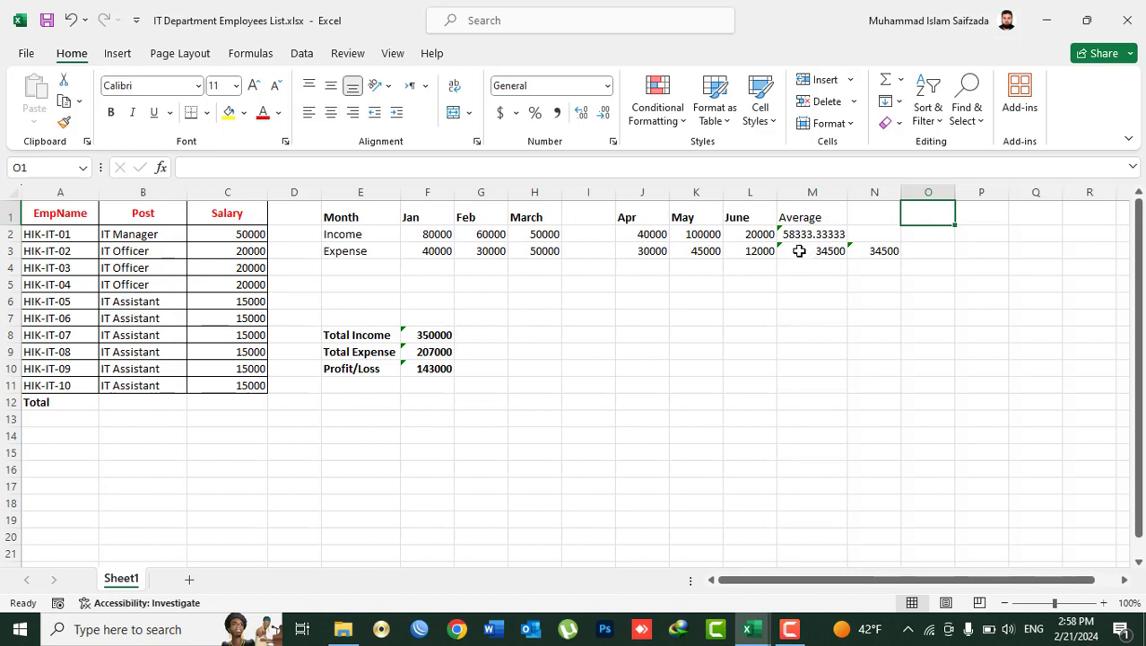
# Step: Select the manual check in N3 and close the AutoSum list without inserting anything
pyautogui.click(875, 260)
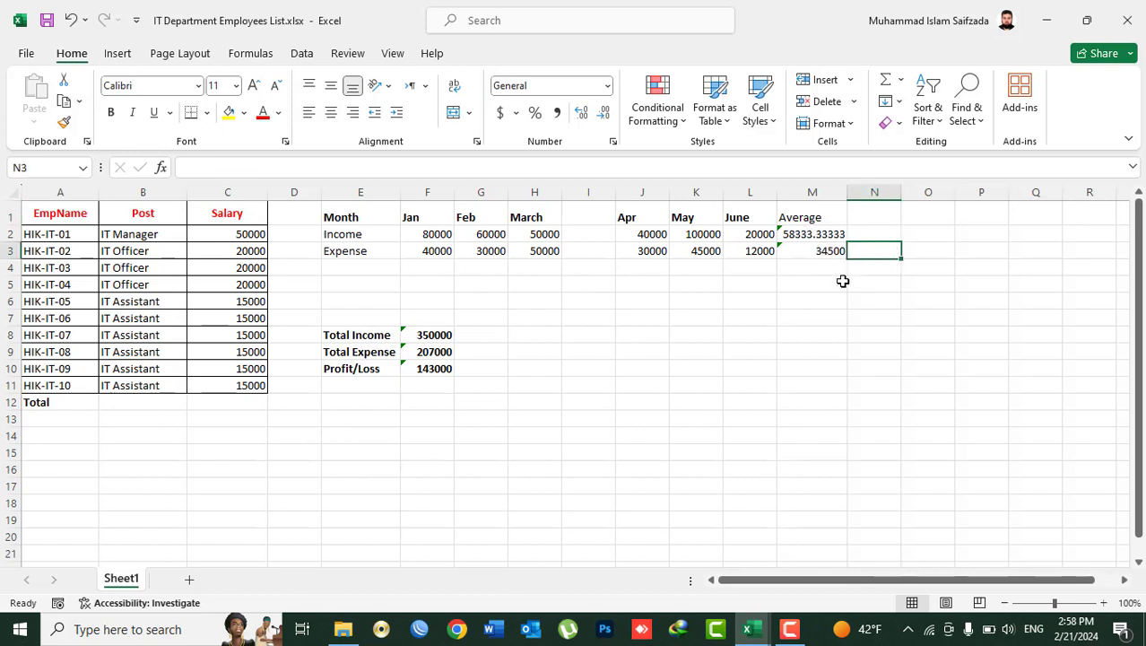
pyautogui.click(899, 79)
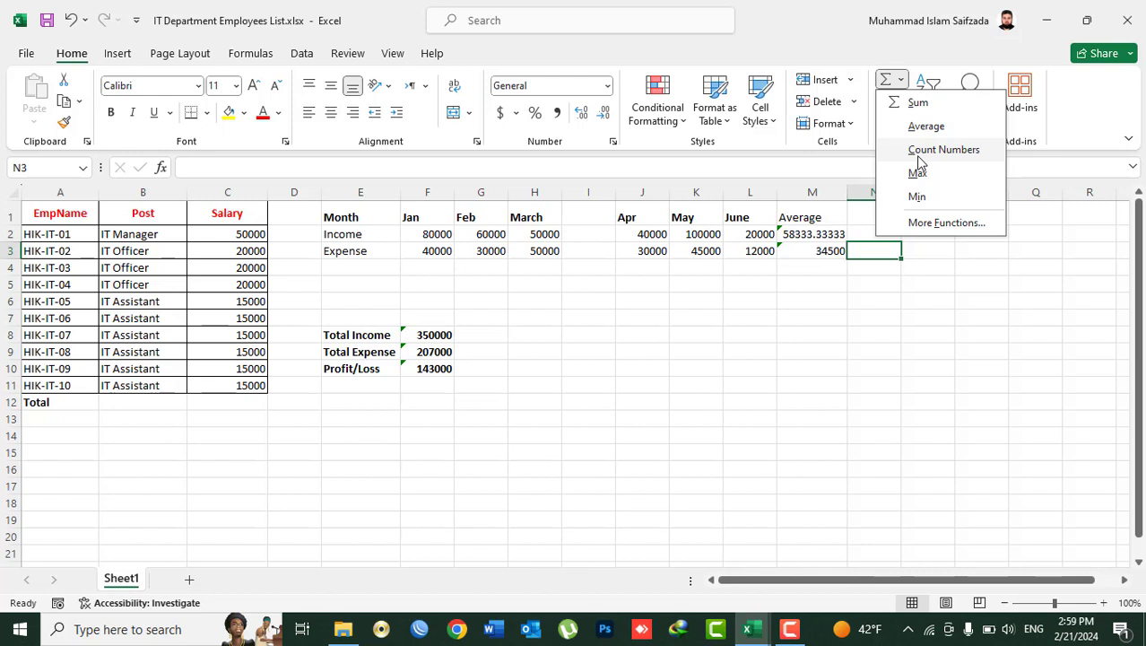
pyautogui.click(832, 286)
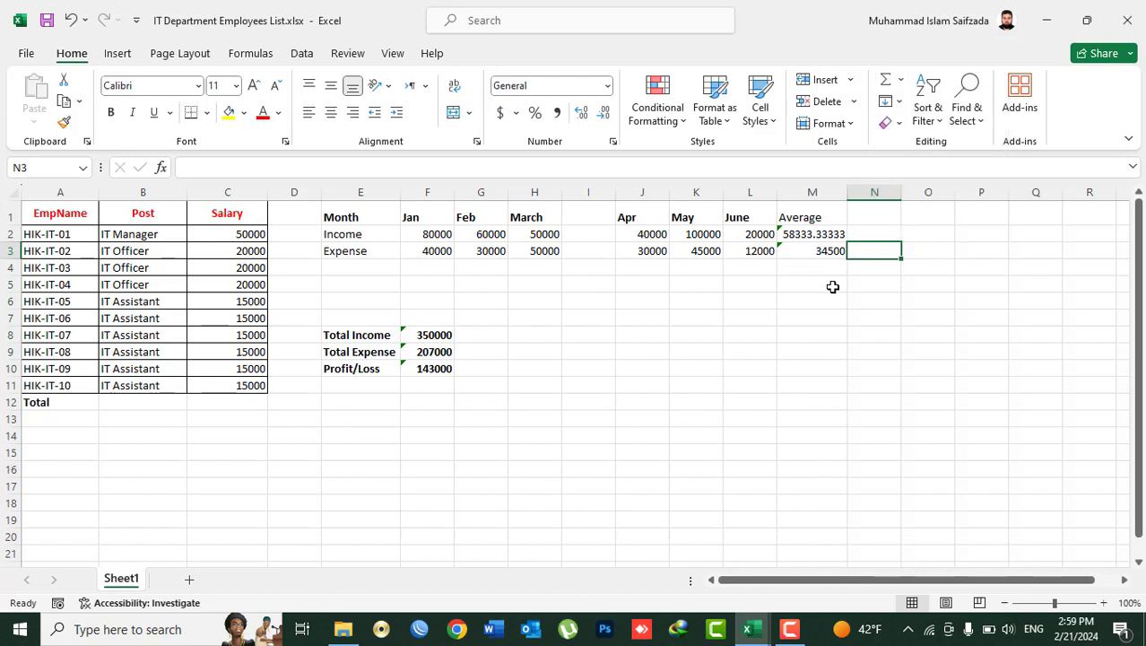
# Step: Type the headers SID, Sname, Program and Fee across Q1:T1
pyautogui.click(588, 334)
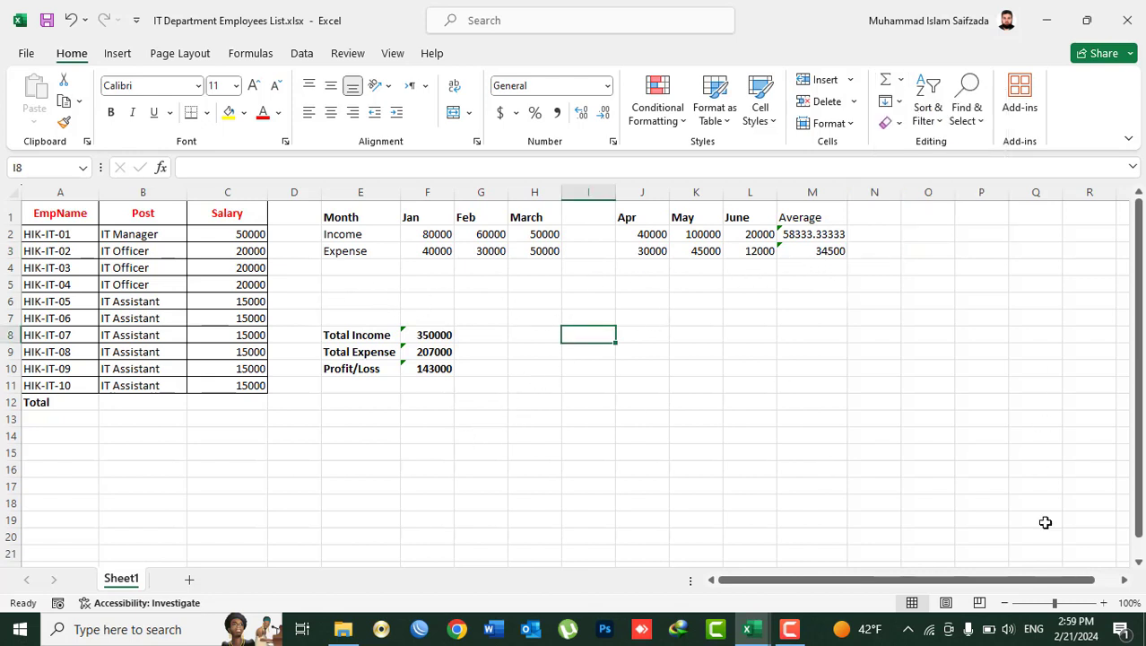
pyautogui.click(1124, 579)
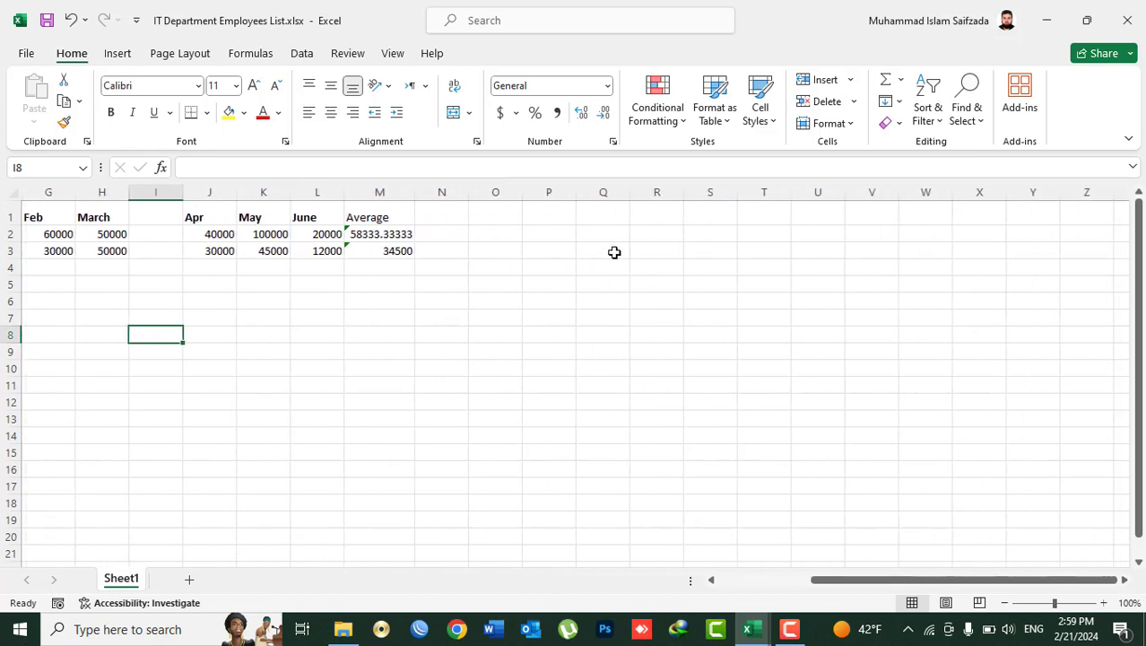
pyautogui.click(600, 213)
pyautogui.write('SID')
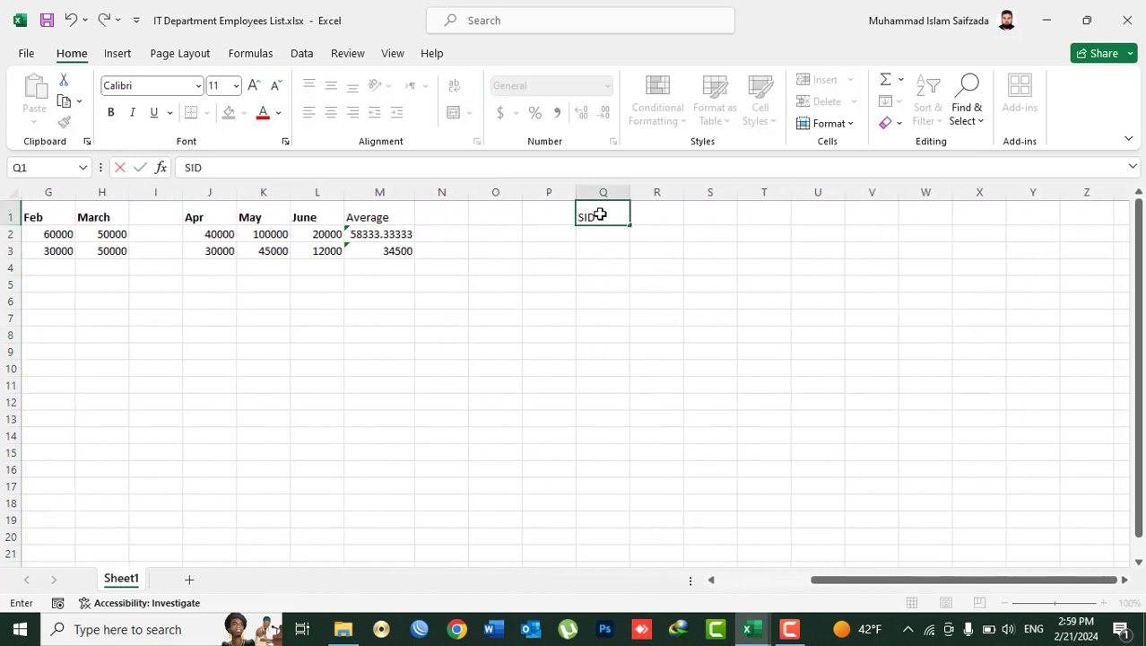
pyautogui.press('Tab')
pyautogui.write('Sname')
pyautogui.press('Tab')
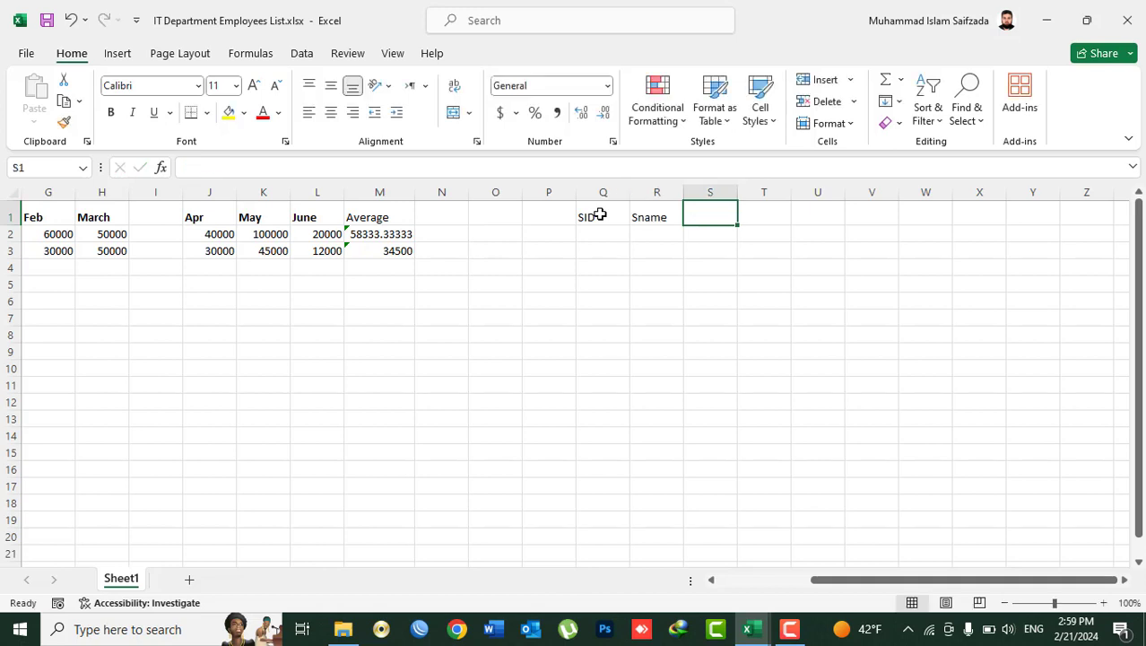
pyautogui.write('Program')
pyautogui.press('Tab')
pyautogui.write('Fe')
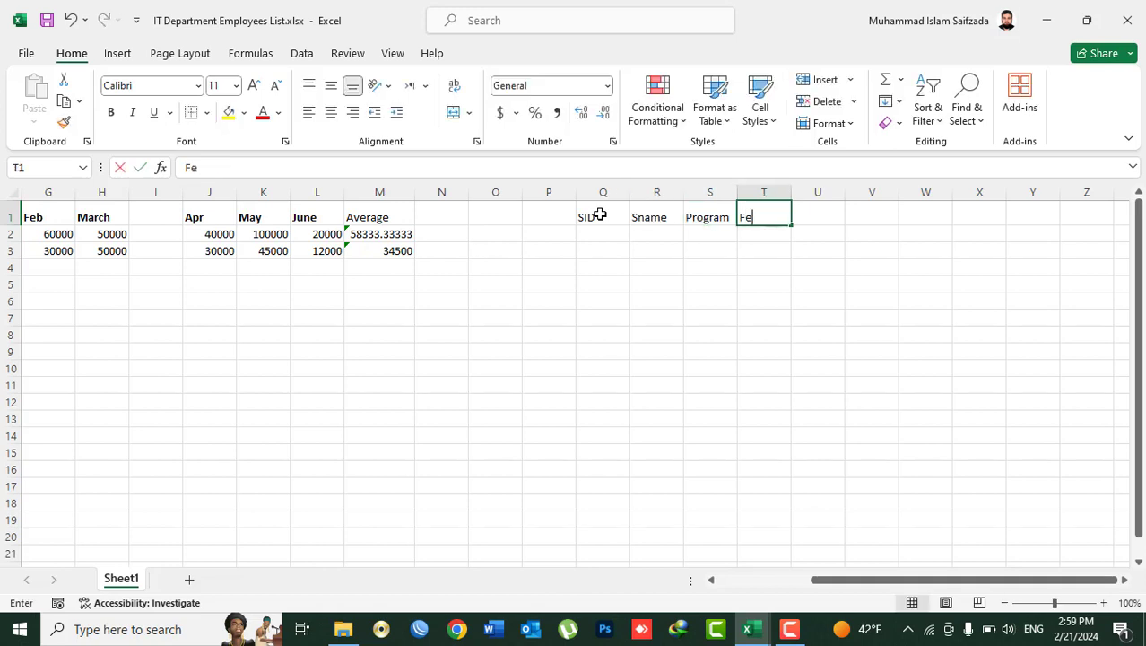
pyautogui.press('Left')
pyautogui.press('Left')
pyautogui.press('Left')
# Step: Enter SID-01 under SID and fill the IDs down to SID-10
pyautogui.press('Down')
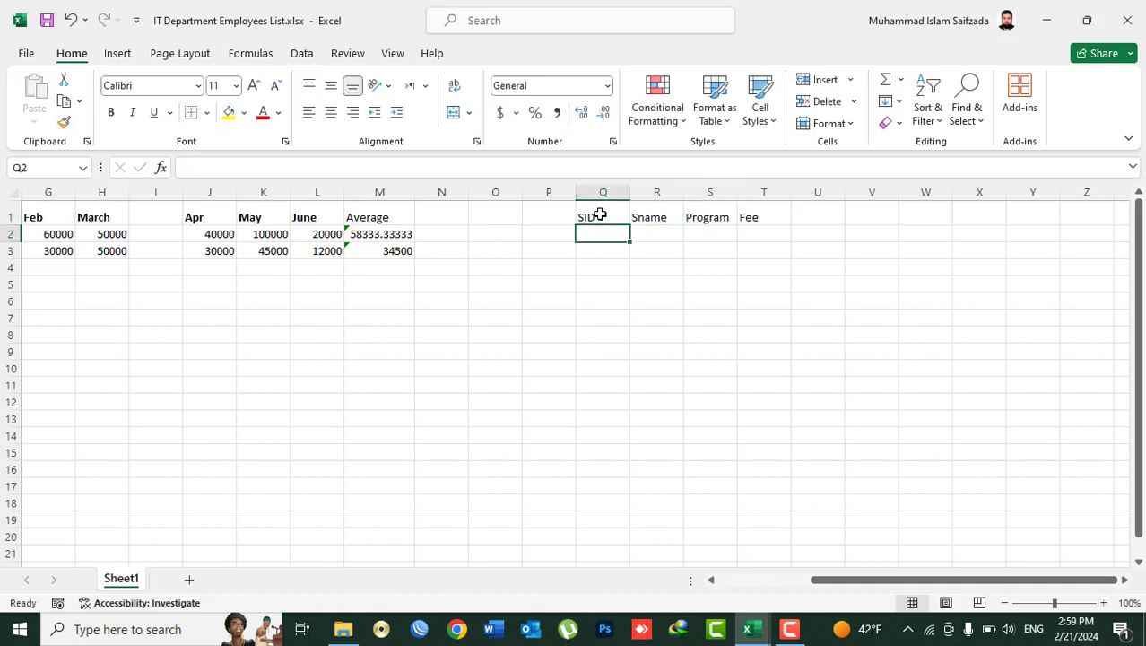
pyautogui.write('SID-01')
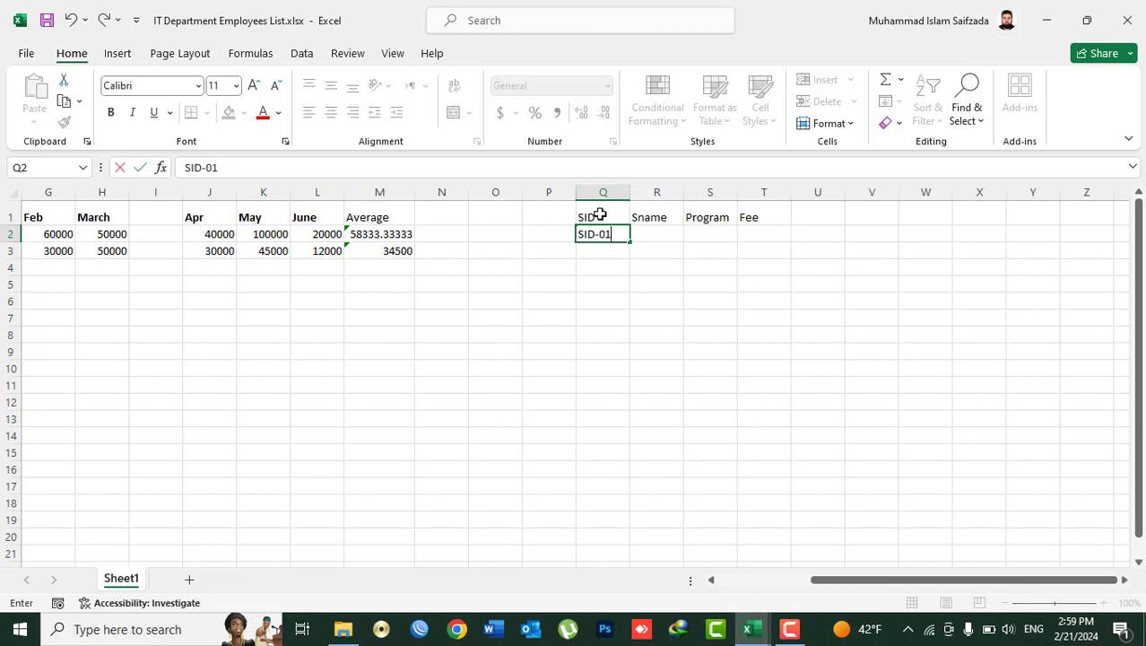
pyautogui.press('Return')
pyautogui.click(606, 234)
pyautogui.moveTo(629, 242); pyautogui.dragTo(627, 323)
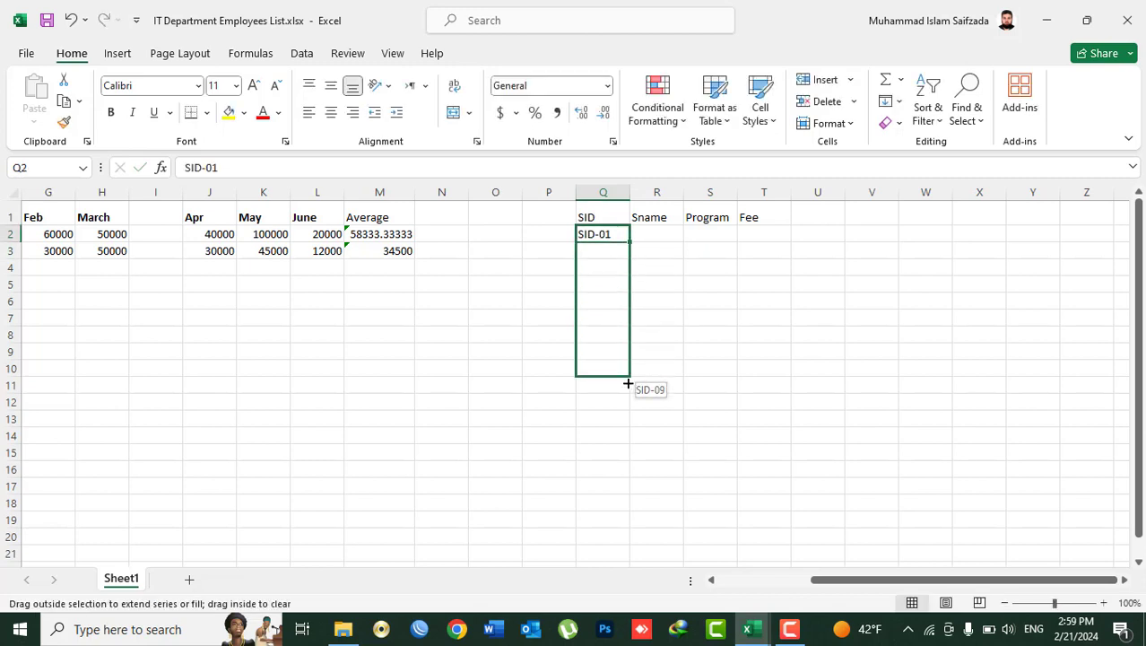
pyautogui.moveTo(627, 322); pyautogui.dragTo(636, 392)
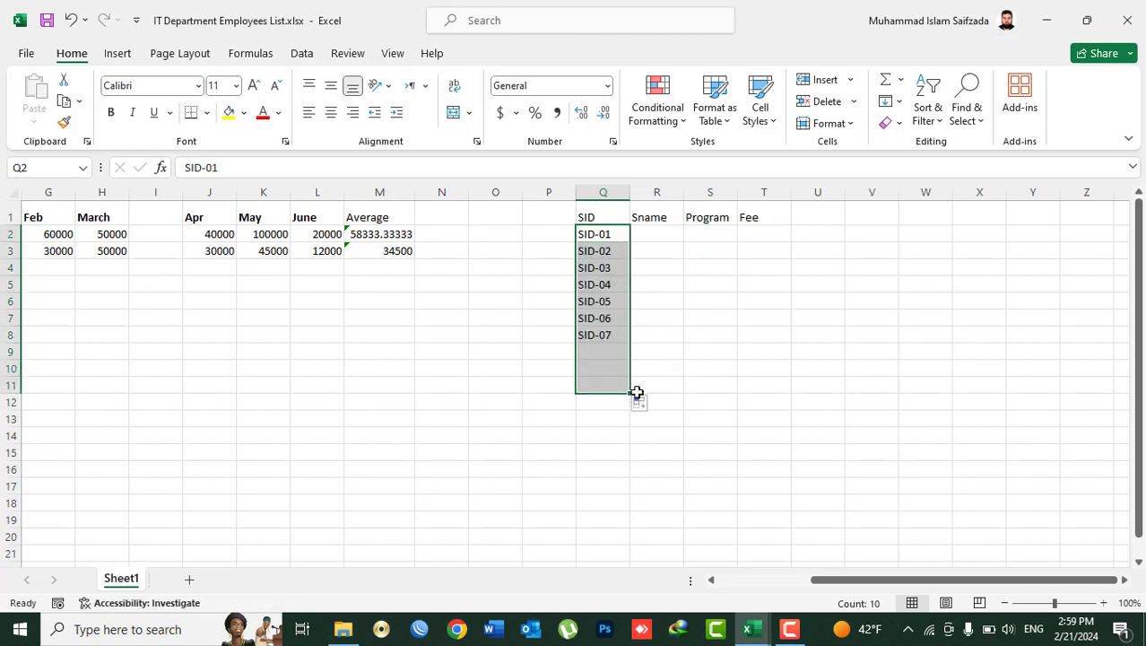
# Step: Enter Sname-01, fill names down to Sname-10, and widen column R to fit
pyautogui.click(658, 235)
pyautogui.moveTo(658, 232); pyautogui.dragTo(658, 231)
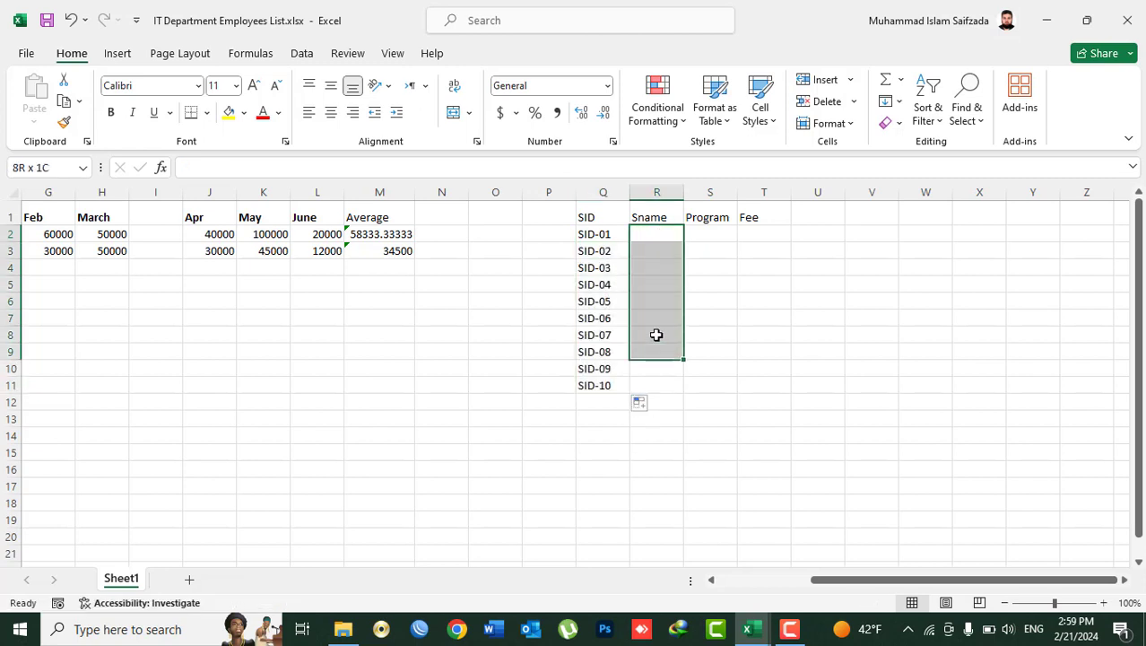
pyautogui.write('SID')
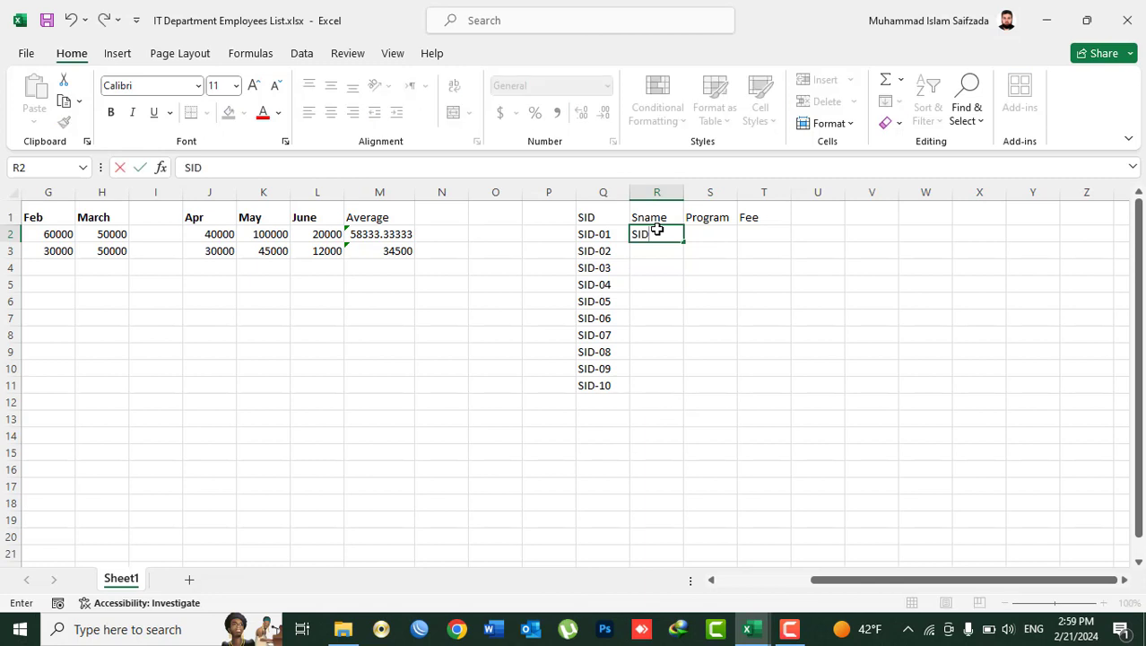
pyautogui.write('NAMe')
pyautogui.press('BackSpace')
pyautogui.press('BackSpace')
pyautogui.press('BackSpace')
pyautogui.press('BackSpace')
pyautogui.write('name')
pyautogui.write('-')
pyautogui.press('Return')
pyautogui.click(657, 233)
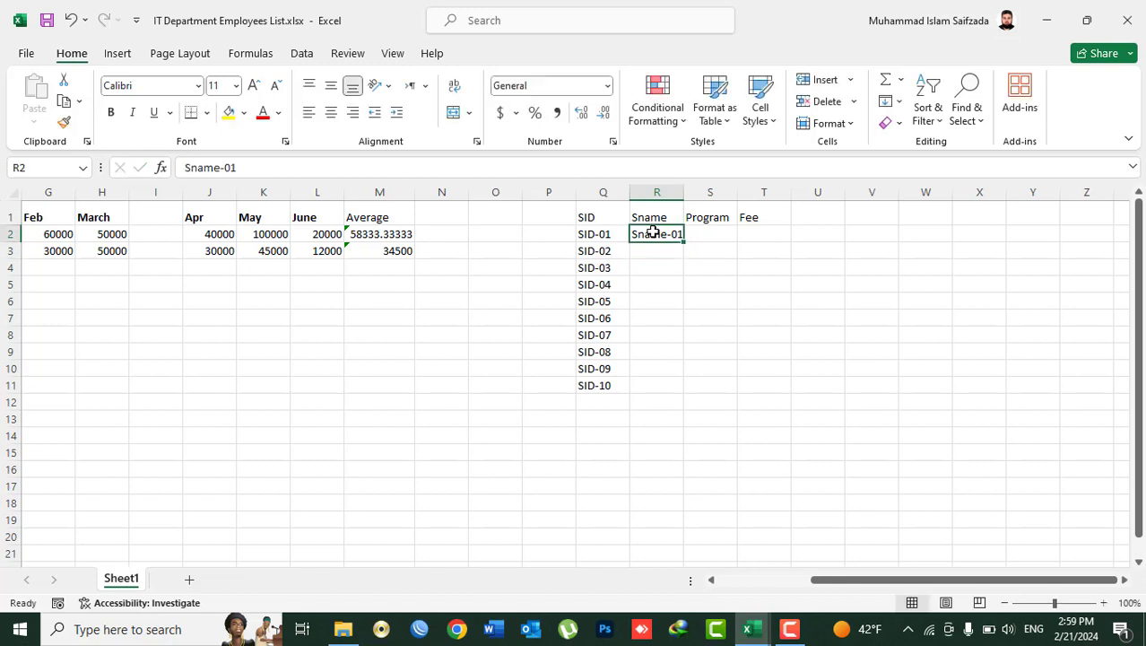
pyautogui.moveTo(684, 242); pyautogui.dragTo(689, 394)
pyautogui.moveTo(683, 192); pyautogui.dragTo(772, 191)
# Step: Fill all ten Program cells with DIT at once
pyautogui.moveTo(740, 234); pyautogui.dragTo(727, 384)
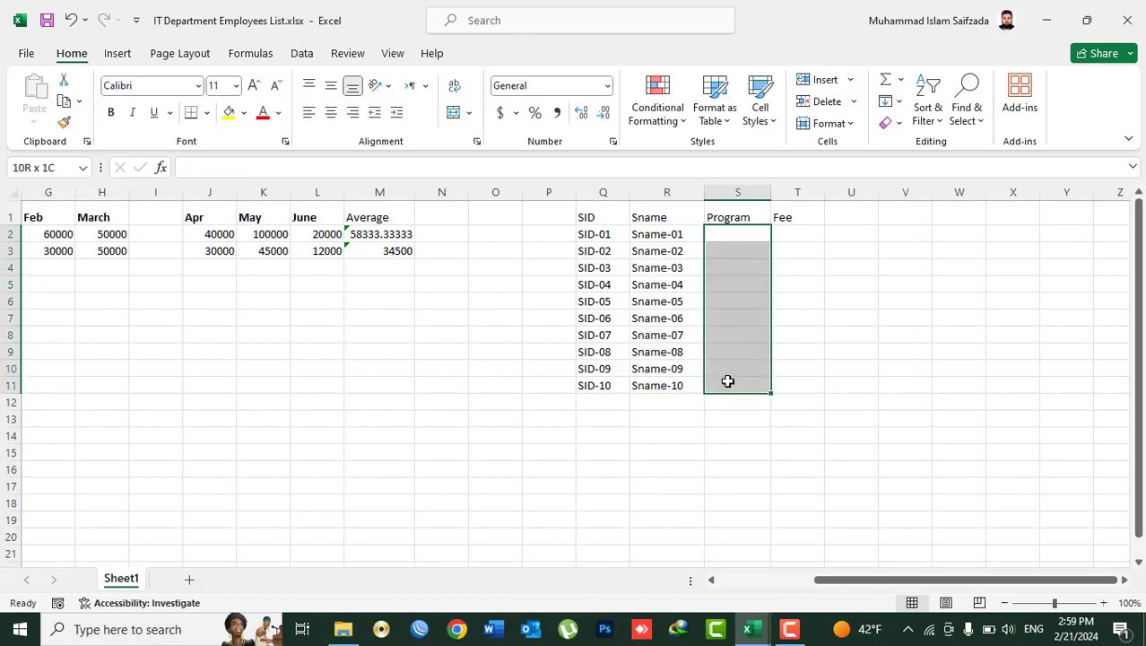
pyautogui.write('DIT')
pyautogui.hotkey('ctrl', 'Return')
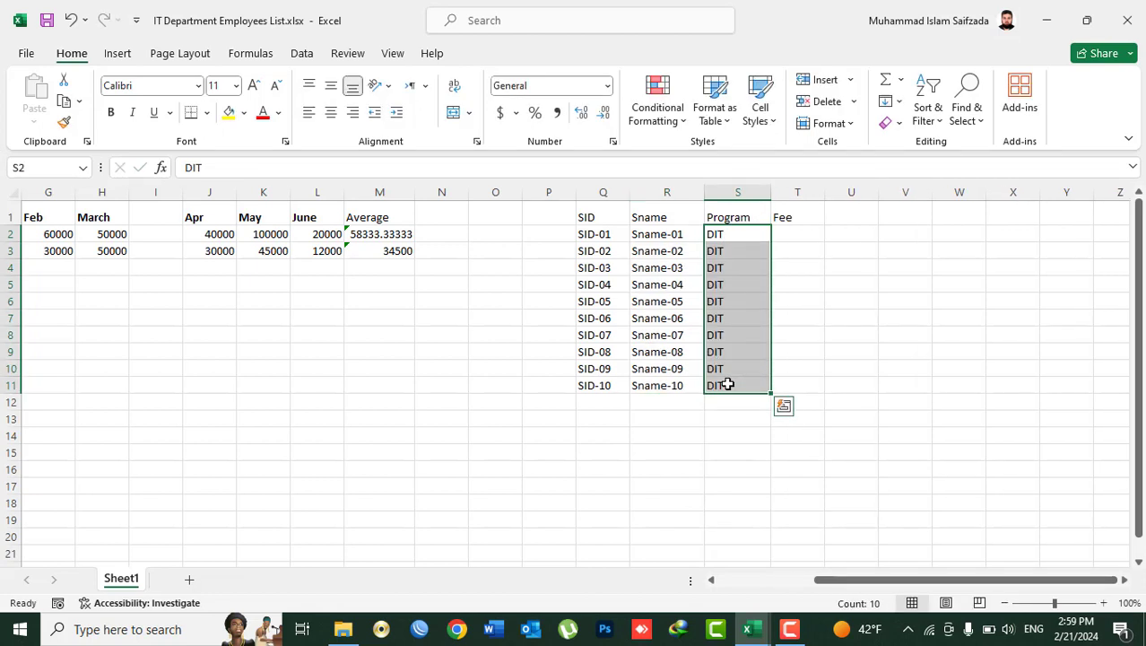
# Step: Fill the Fee cells with 1000, with Free for the sixth student
pyautogui.moveTo(789, 235); pyautogui.dragTo(794, 302)
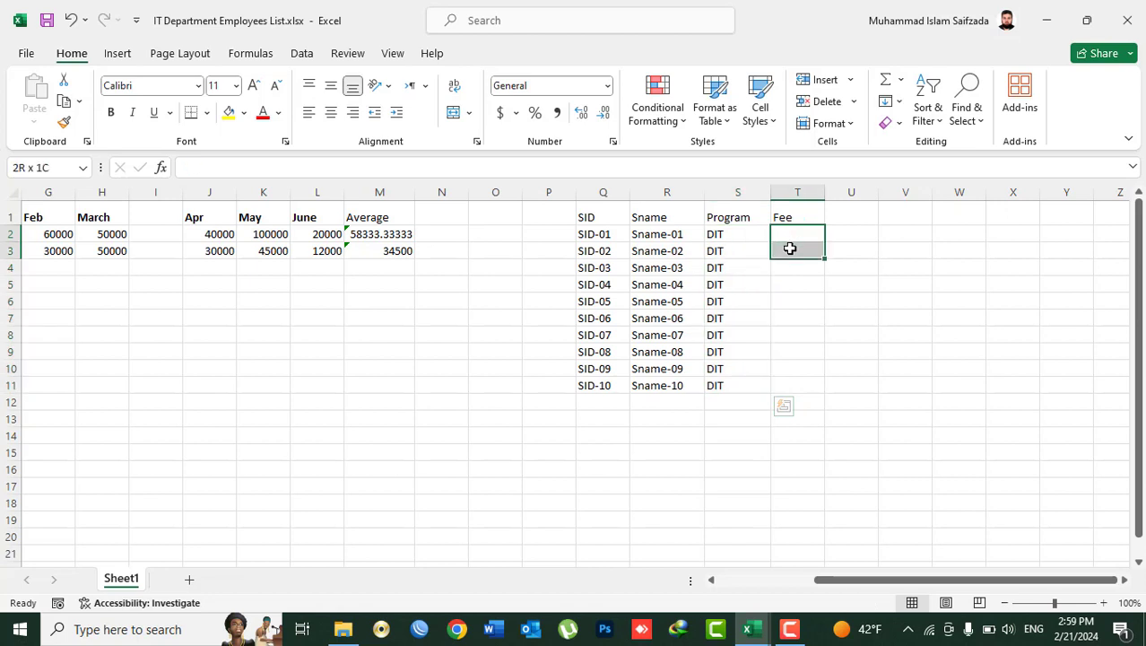
pyautogui.write('1000')
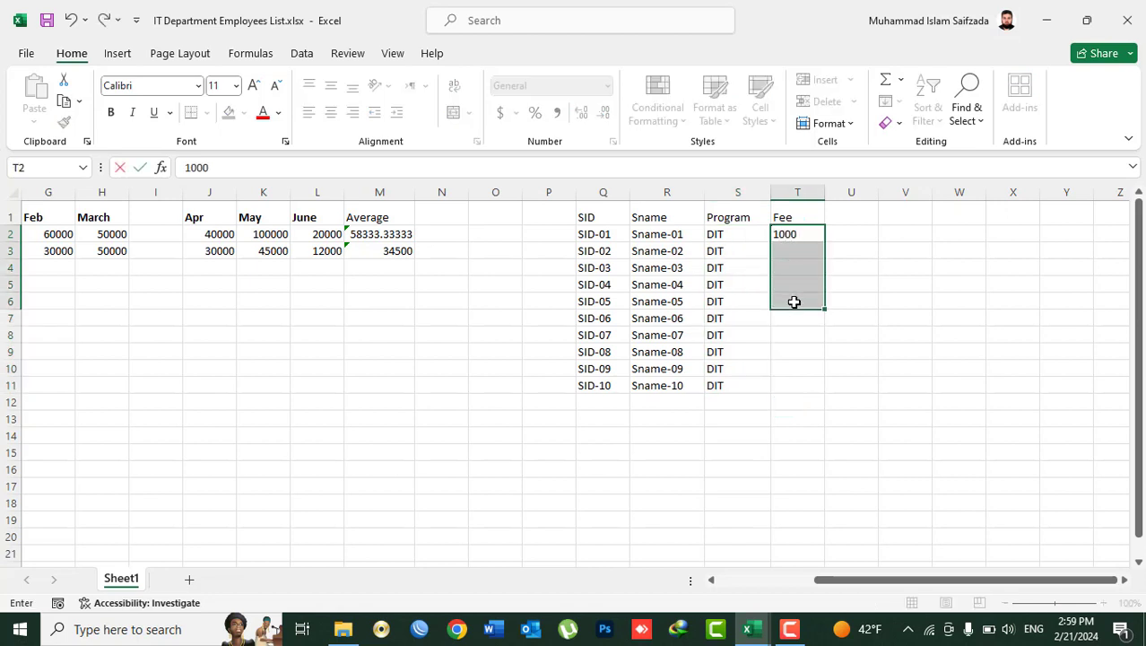
pyautogui.hotkey('ctrl', 'Return')
pyautogui.press('Down')
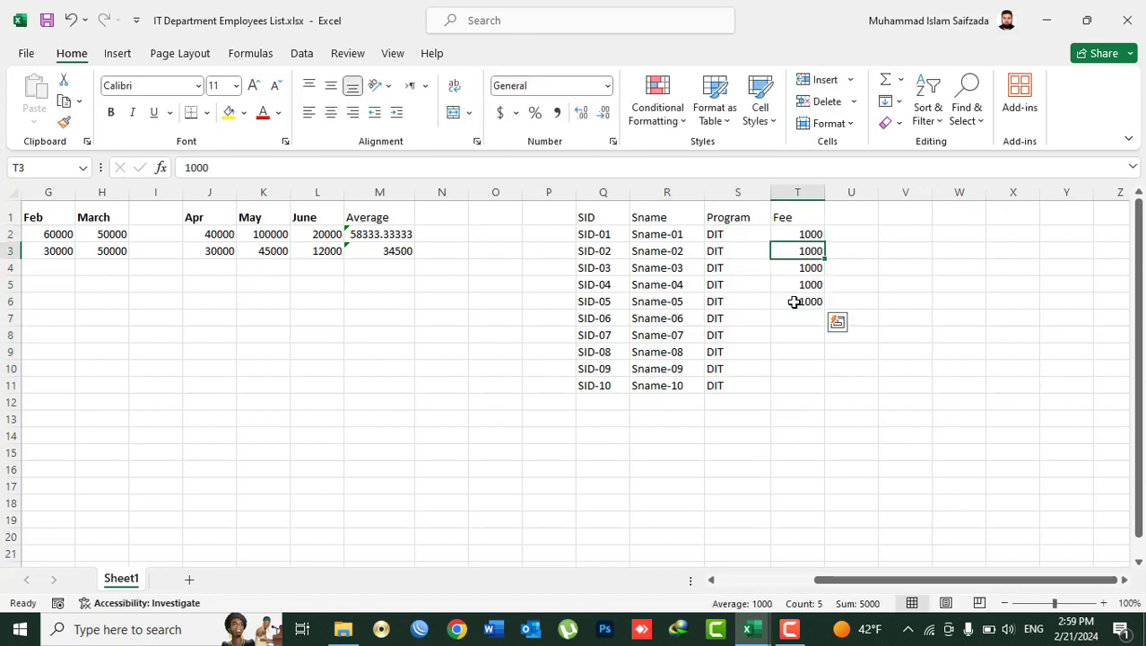
pyautogui.press('Down')
pyautogui.press('Down')
pyautogui.press('Down')
pyautogui.press('Down')
pyautogui.write('Fr')
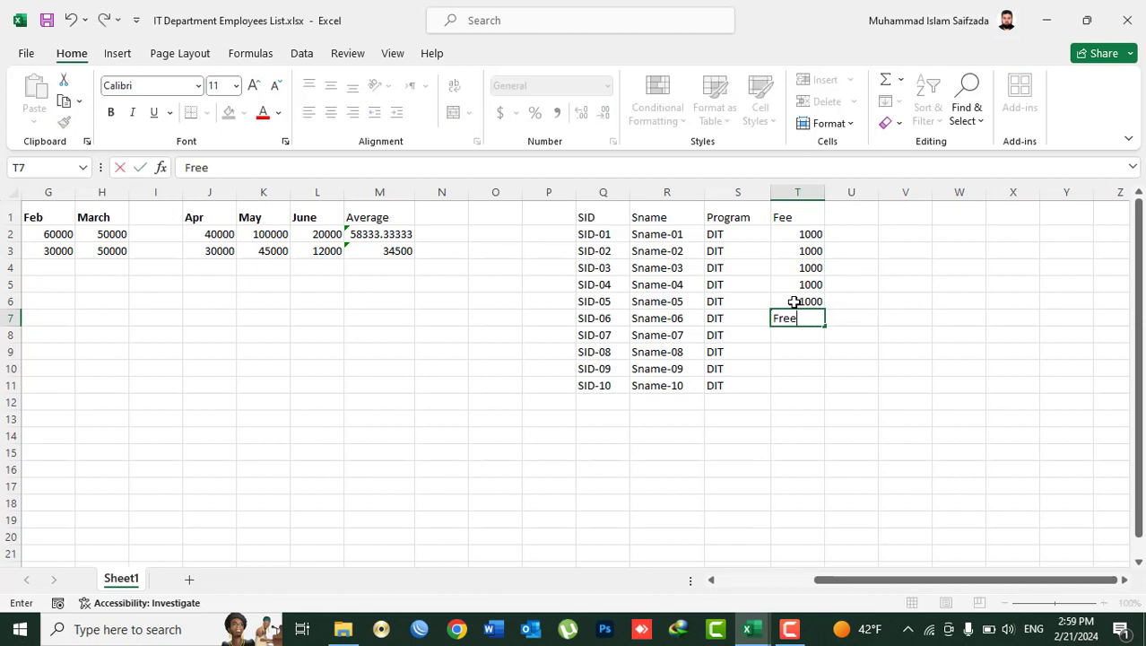
pyautogui.press('Return')
pyautogui.hotkey('shift', 'Down')
pyautogui.hotkey('shift', 'Down')
pyautogui.hotkey('shift', 'Down')
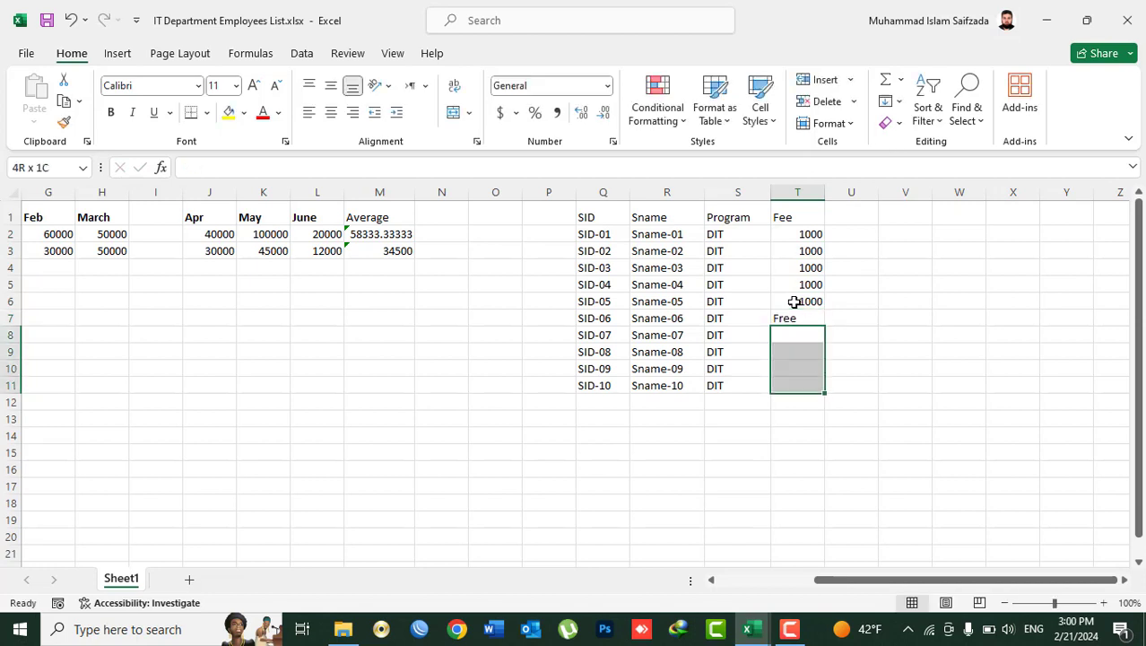
pyautogui.write('1000')
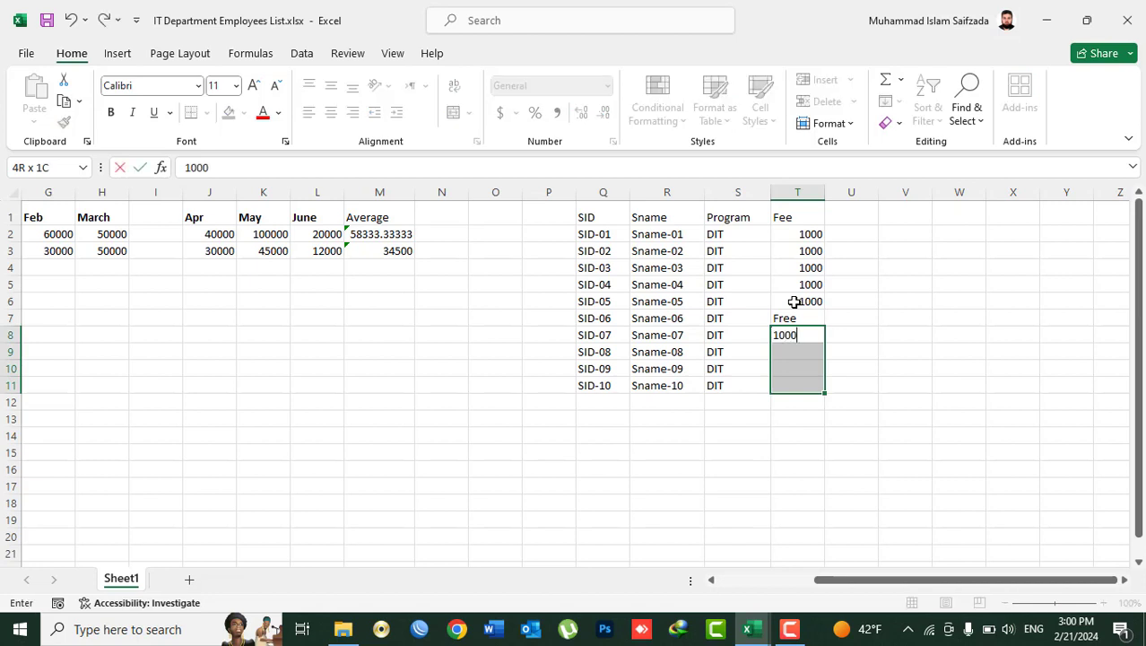
pyautogui.hotkey('ctrl', 'Return')
# Step: Make the Q1:T1 headers centred horizontally and vertically, bold, and red
pyautogui.moveTo(777, 216); pyautogui.dragTo(603, 211)
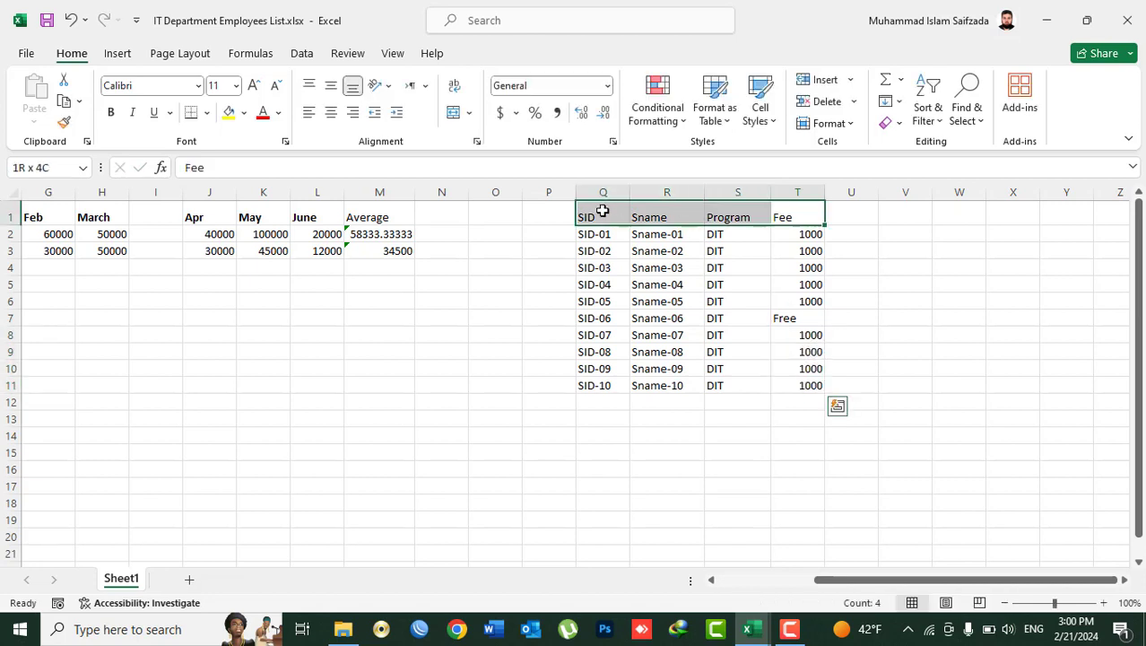
pyautogui.click(331, 112)
pyautogui.click(331, 86)
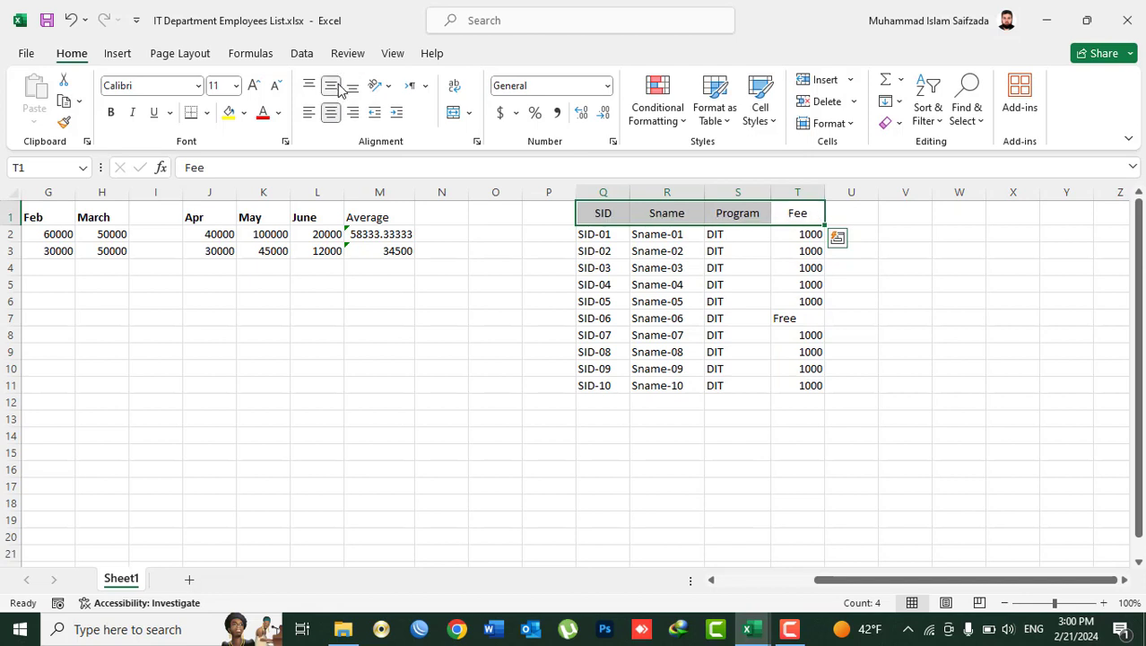
pyautogui.click(110, 112)
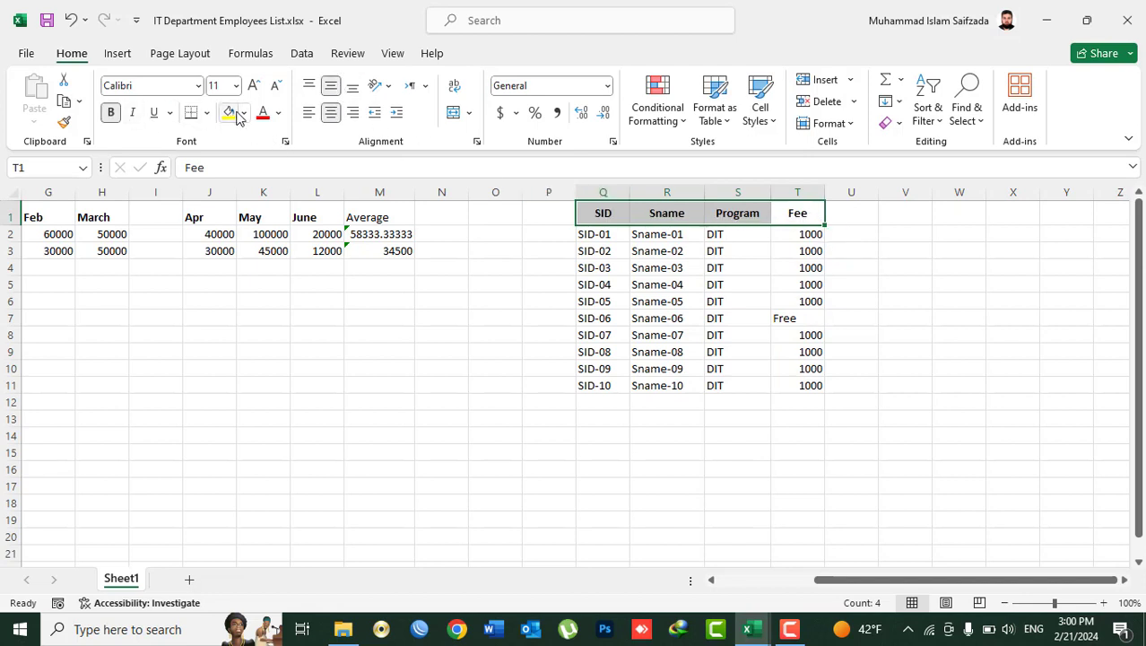
pyautogui.click(263, 112)
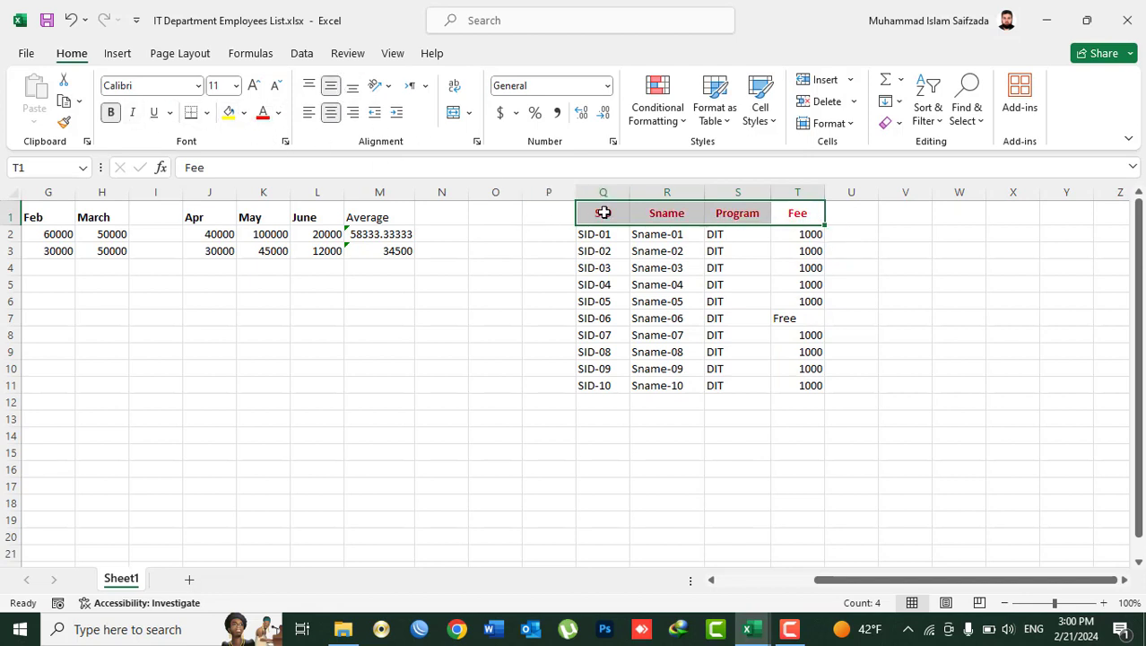
# Step: Apply All Borders to the whole student table Q1:T11
pyautogui.moveTo(602, 212); pyautogui.dragTo(791, 378)
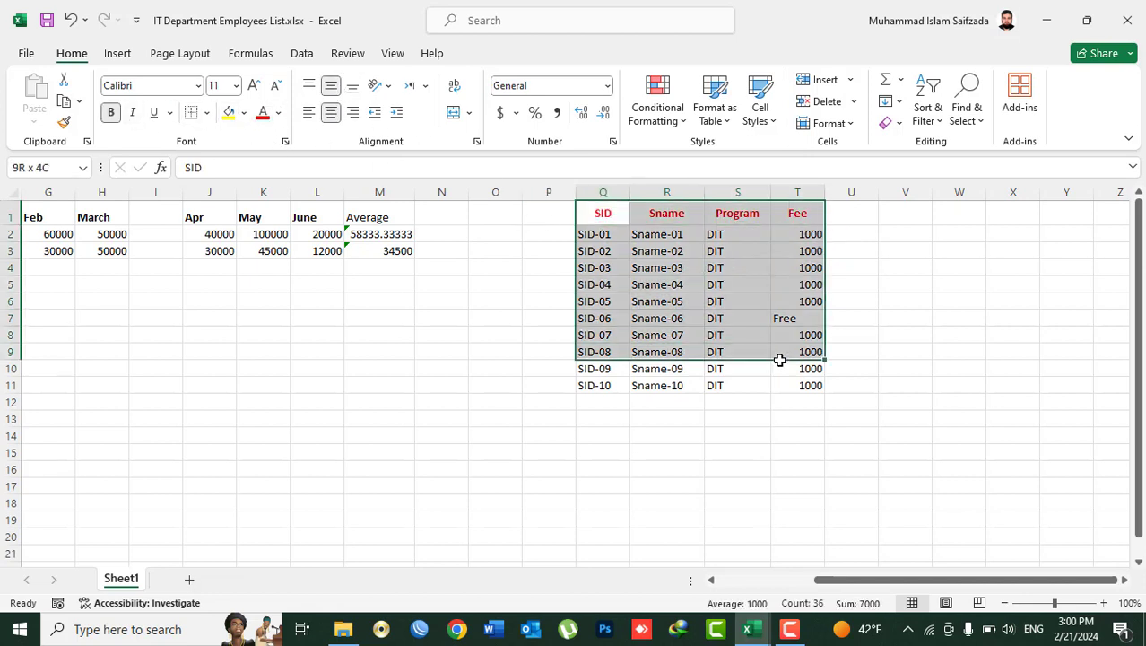
pyautogui.click(206, 112)
pyautogui.click(237, 281)
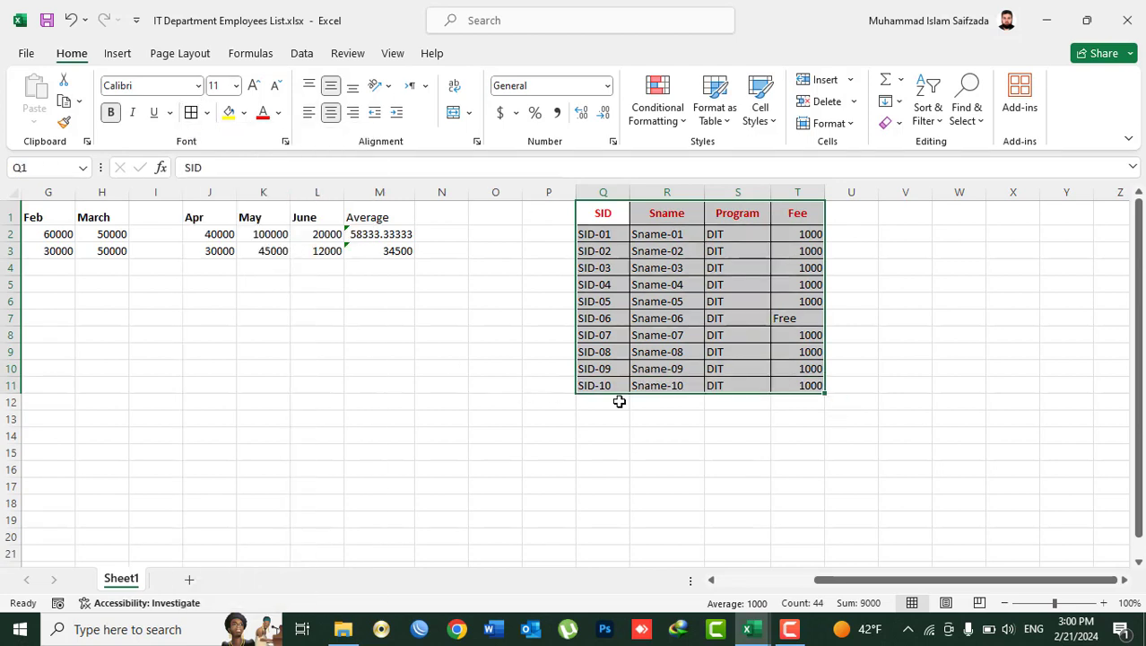
pyautogui.click(606, 401)
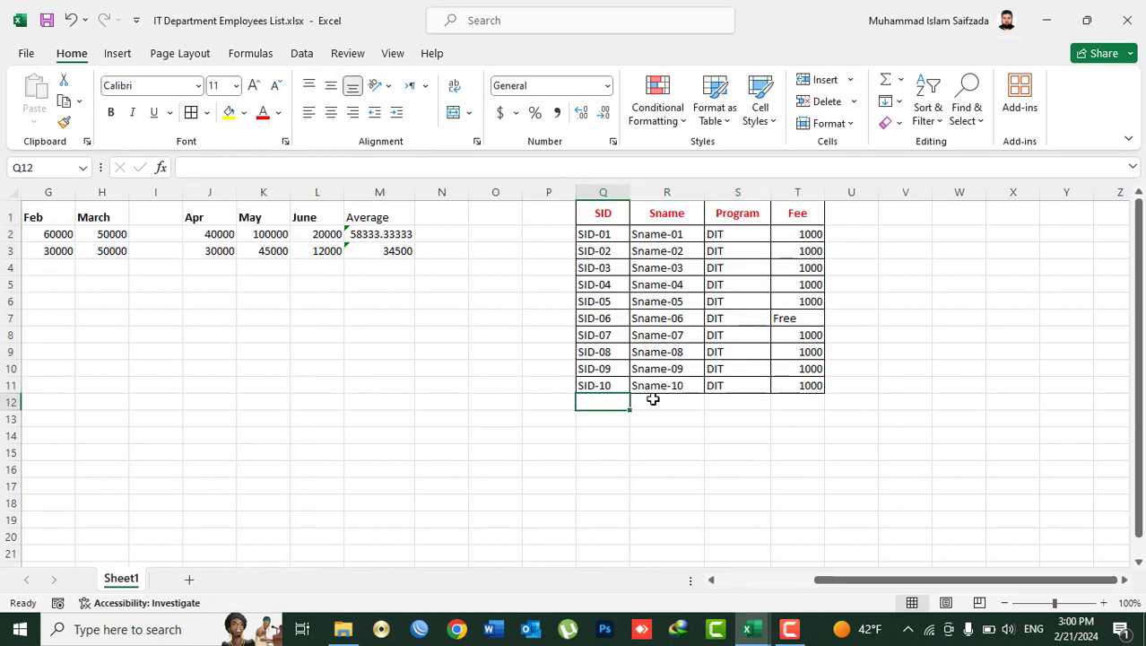
# Step: Label row 12 as Total and begin a SUM formula in T12, then cancel it
pyautogui.write('Total')
pyautogui.press('Tab')
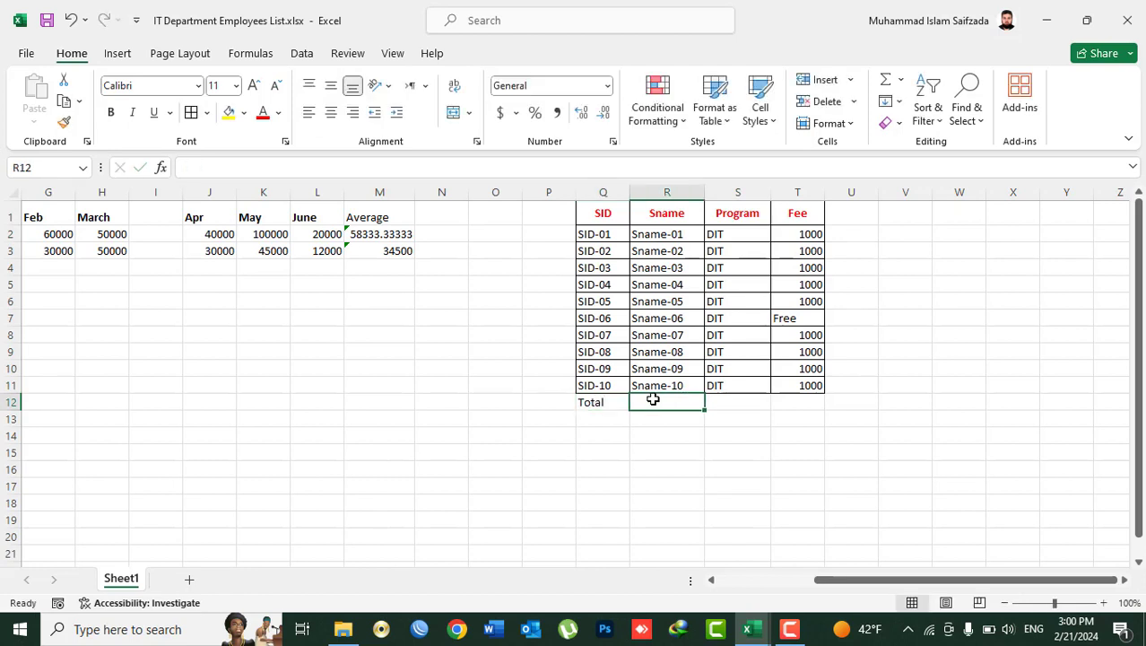
pyautogui.press('Tab')
pyautogui.press('Tab')
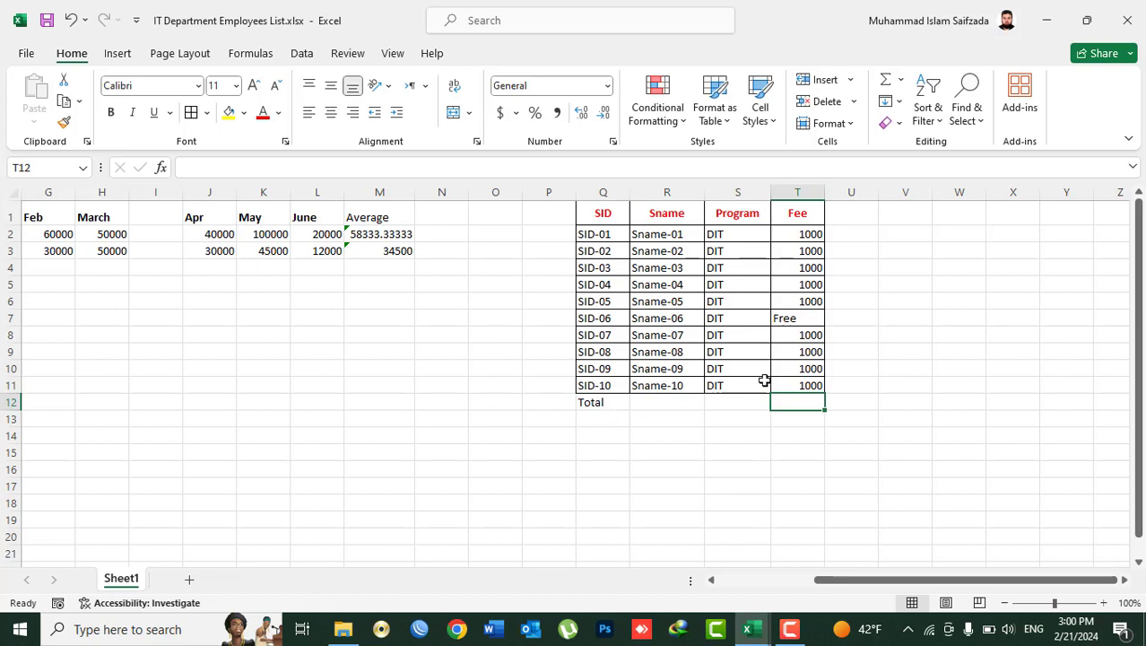
pyautogui.write('=su')
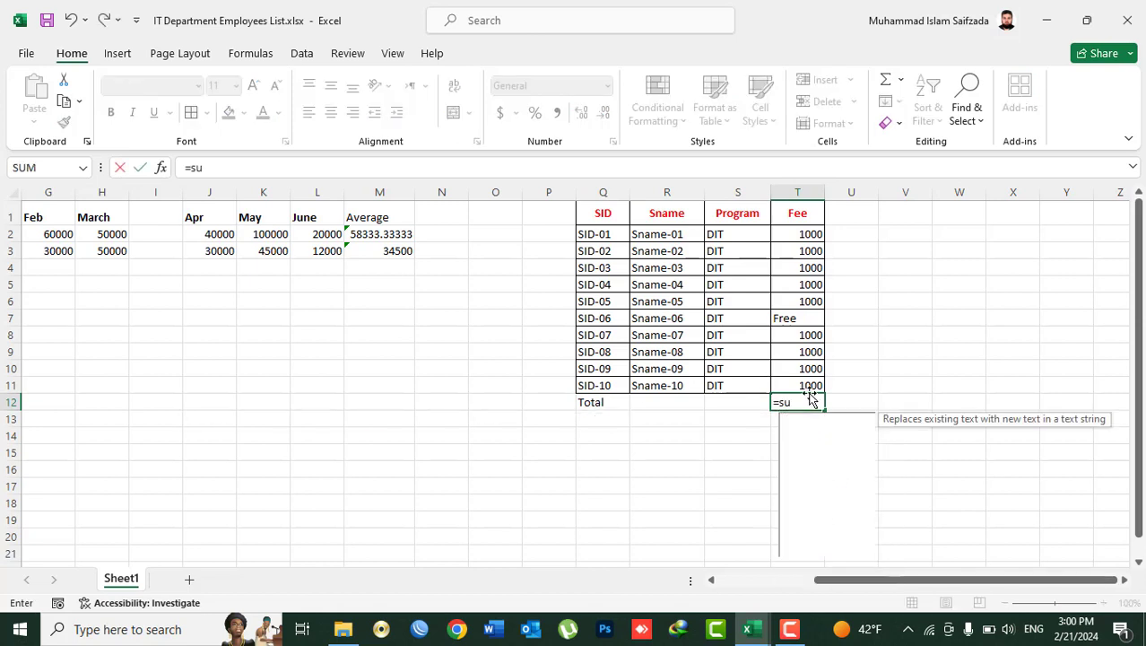
pyautogui.write('m(')
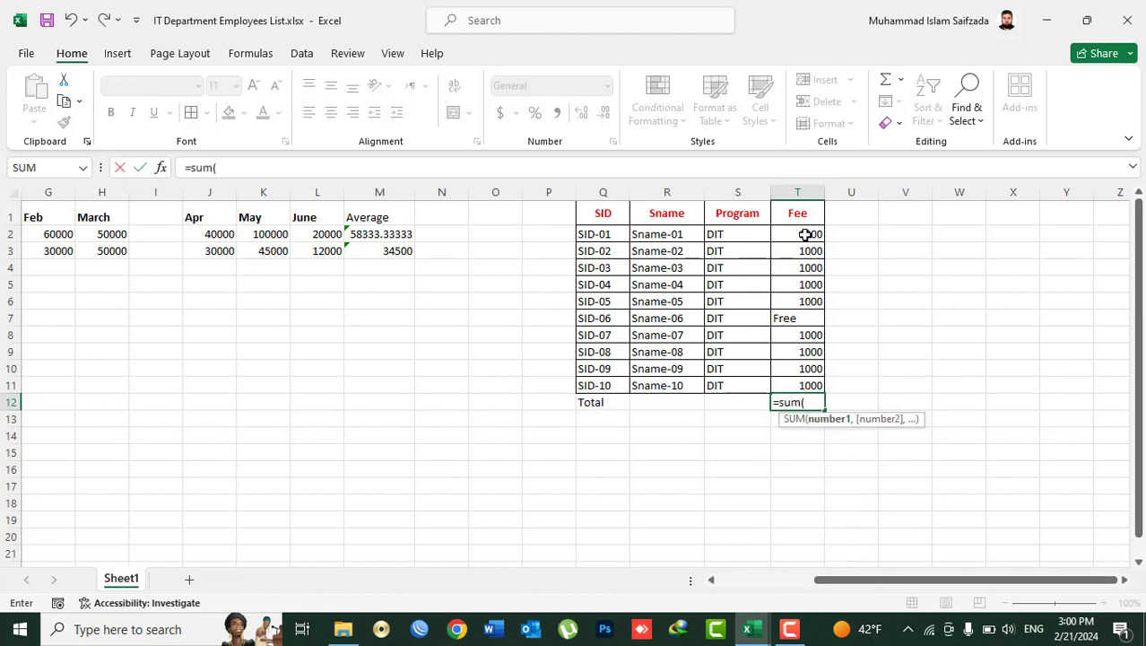
pyautogui.moveTo(805, 234); pyautogui.dragTo(810, 322)
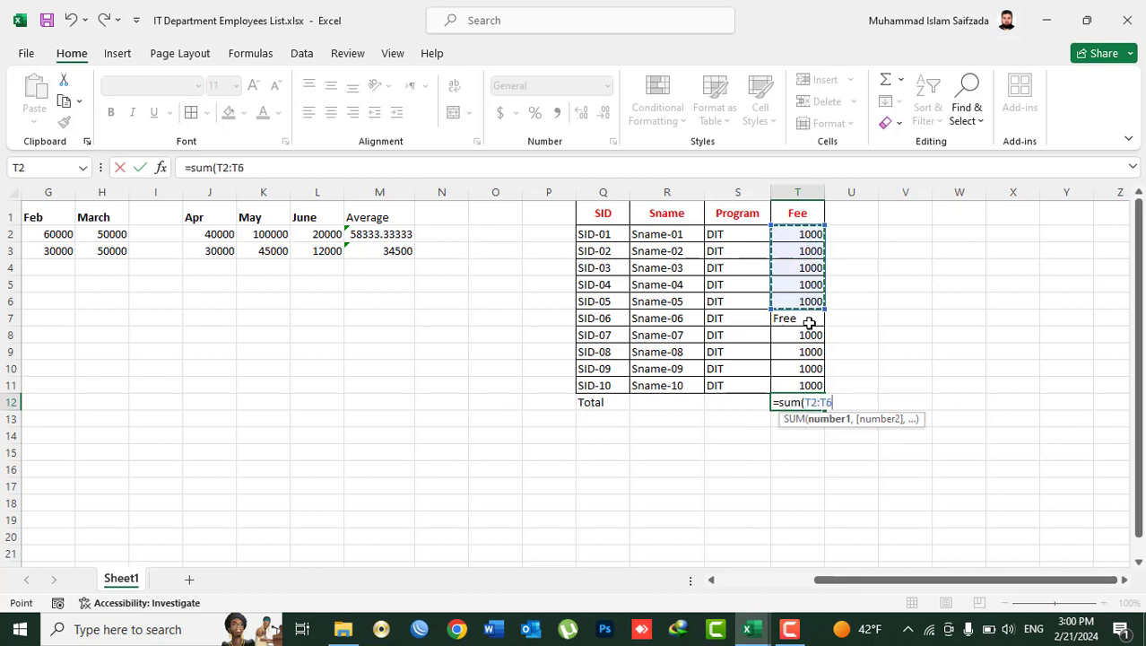
pyautogui.press('Escape')
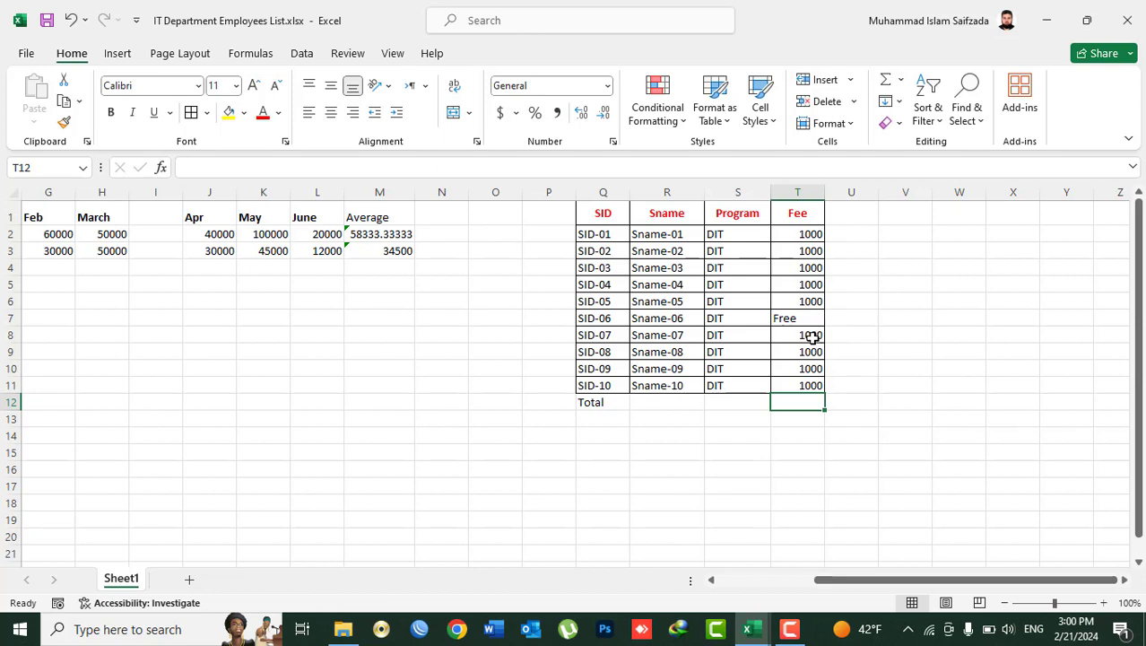
# Step: Use AutoSum in T12 over T2:T11 so the fee total shows 9000
pyautogui.hotkey('alt', '=')
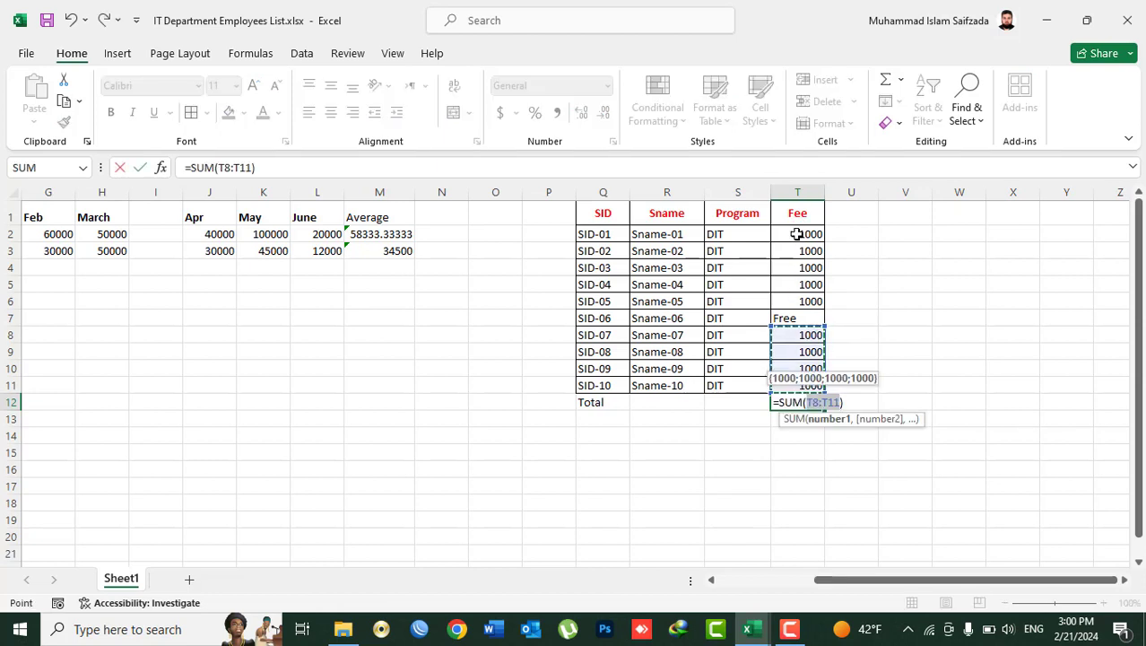
pyautogui.moveTo(796, 234); pyautogui.dragTo(809, 384)
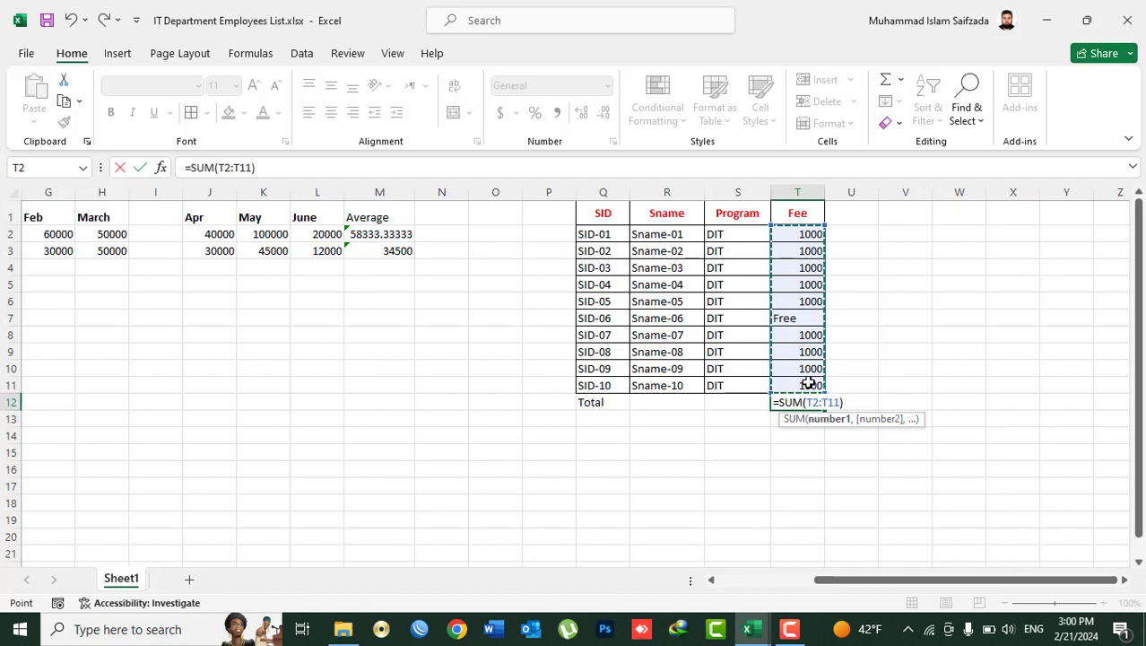
pyautogui.press('Return')
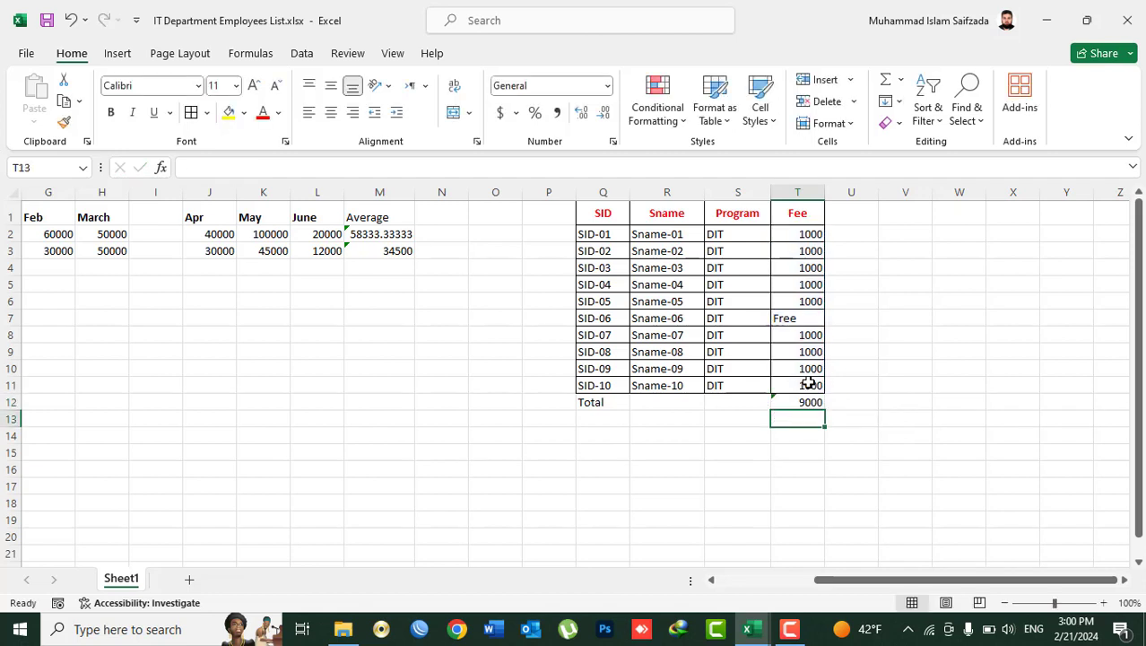
pyautogui.press('Up')
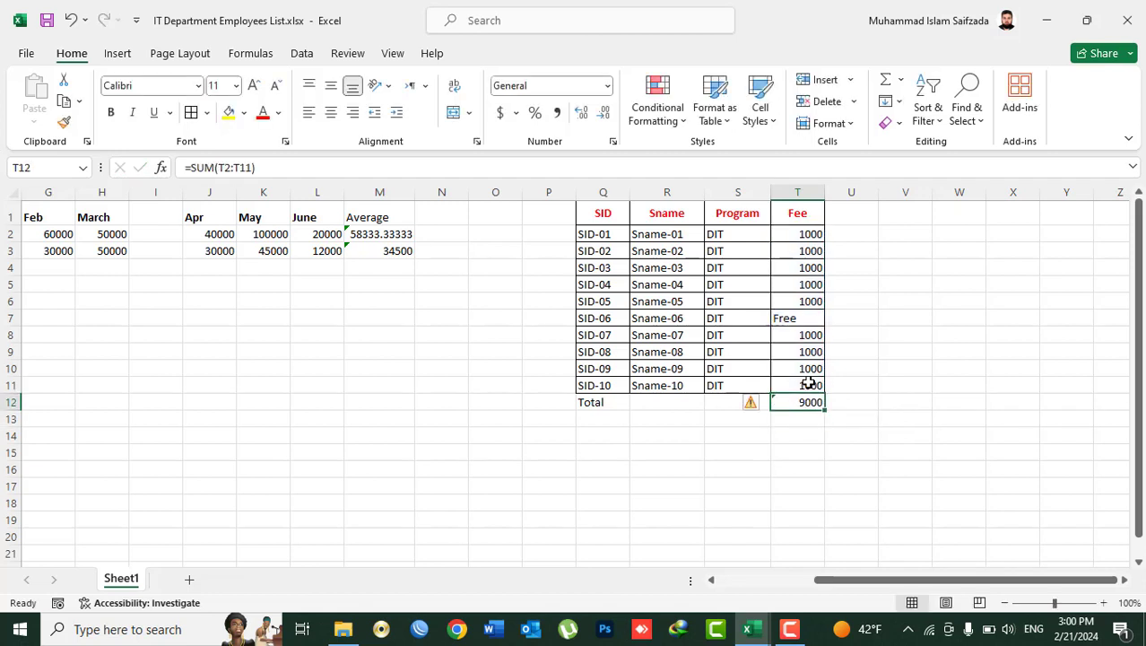
pyautogui.press('Down')
pyautogui.press('Down')
pyautogui.press('Left')
pyautogui.press('Left')
pyautogui.press('Left')
pyautogui.press('Up')
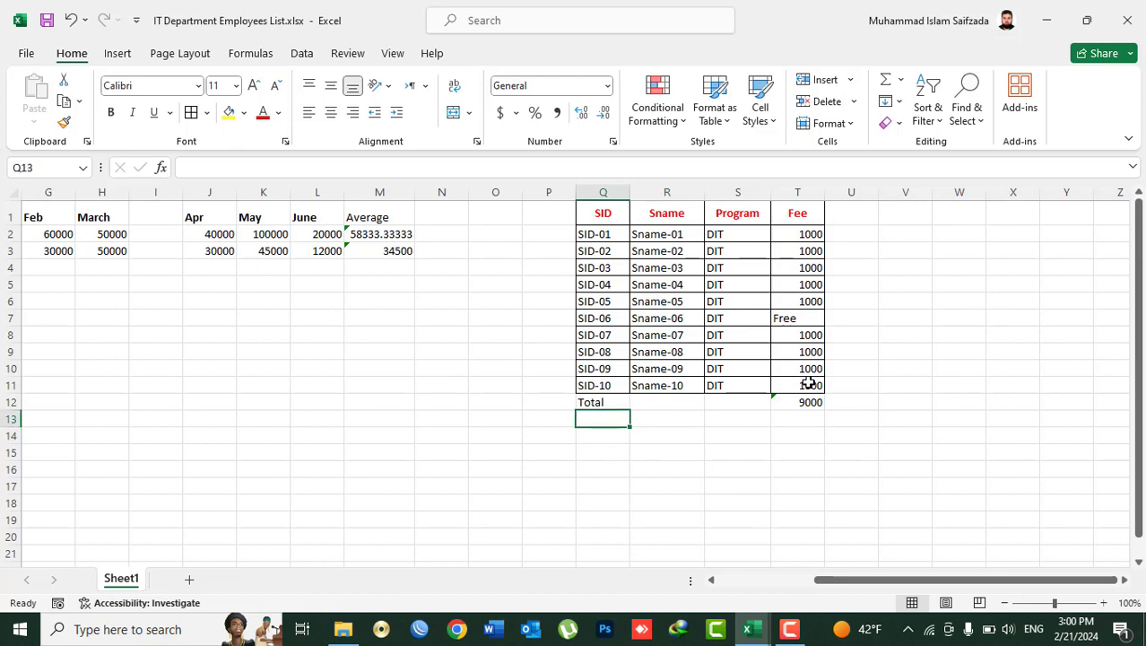
# Step: Add 'Total Students' and 'Total Students with Admission' under Total, autofit column Q, and bold all three labels
pyautogui.write('Total')
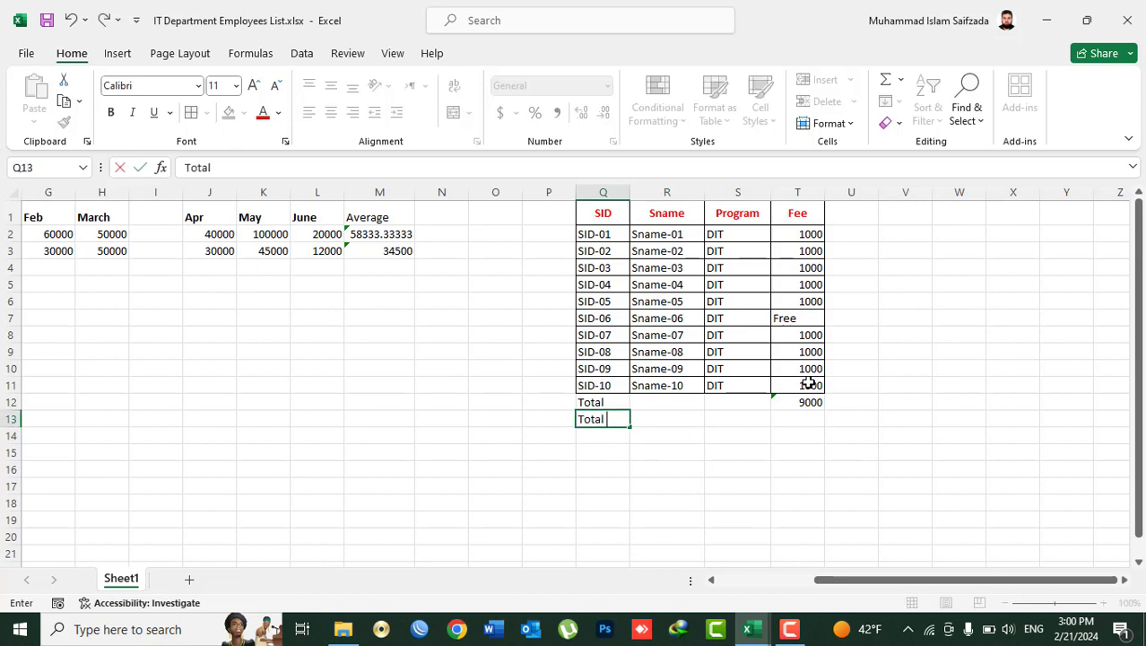
pyautogui.write(' Student')
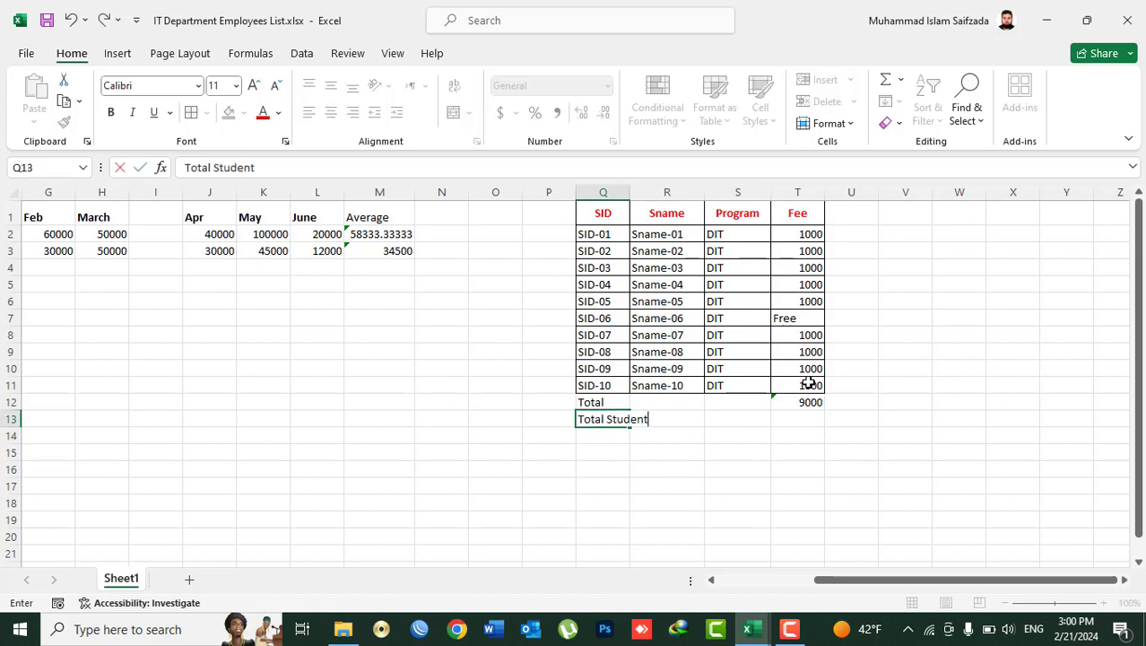
pyautogui.write('s')
pyautogui.press('Return')
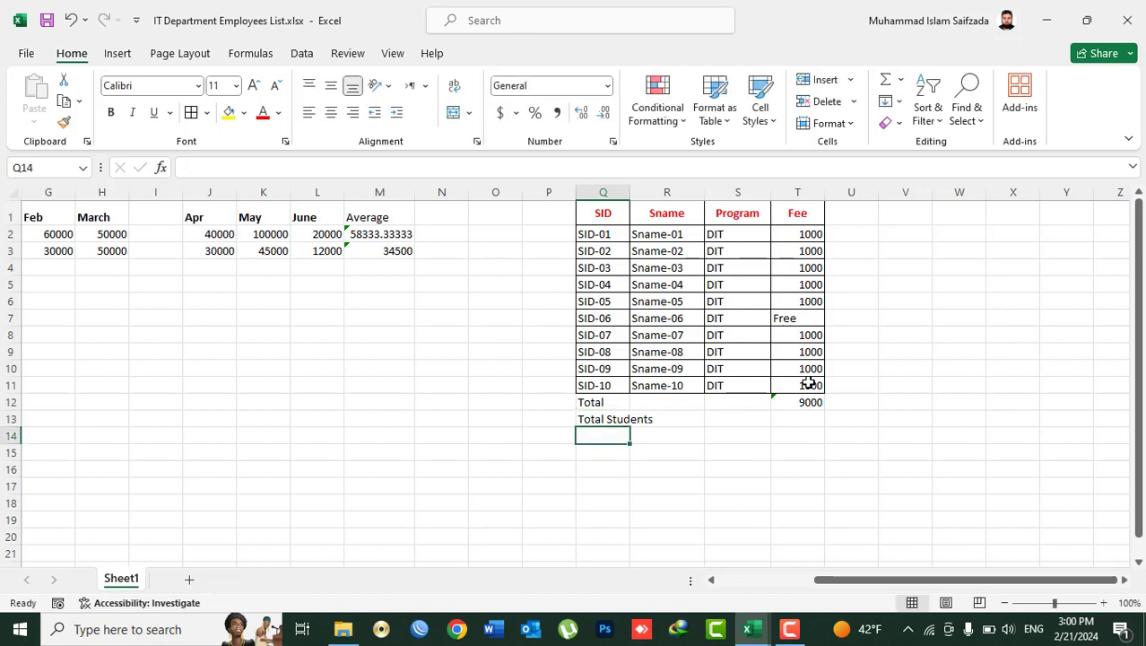
pyautogui.write('Total')
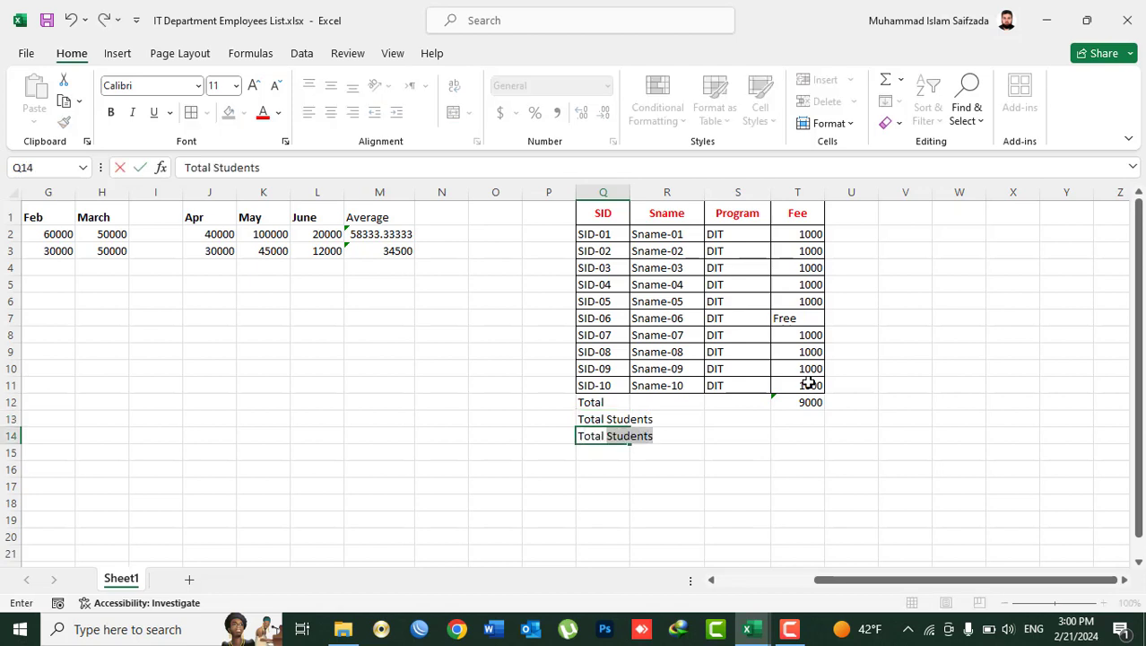
pyautogui.write(' Students')
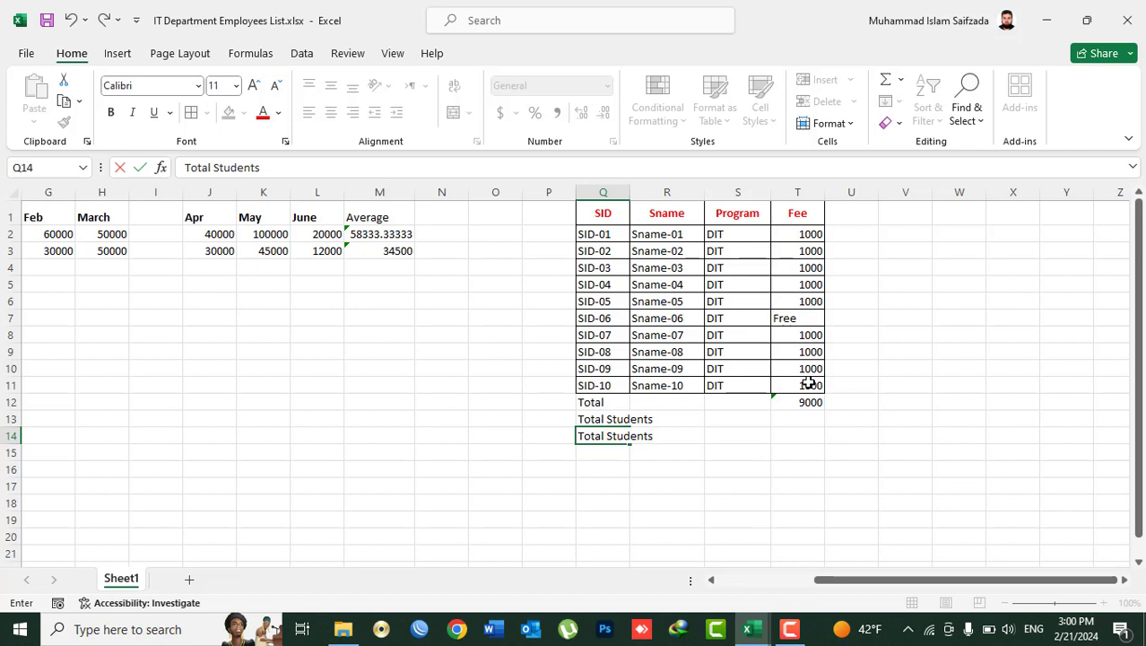
pyautogui.write(' with Admissio')
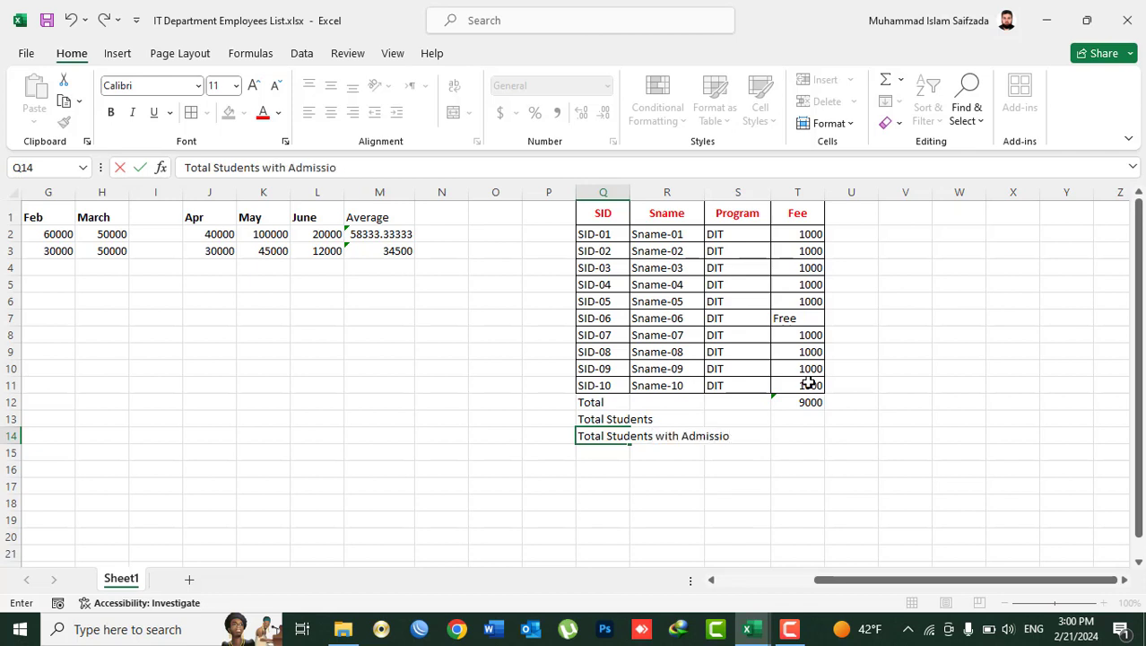
pyautogui.write('n')
pyautogui.press('Return')
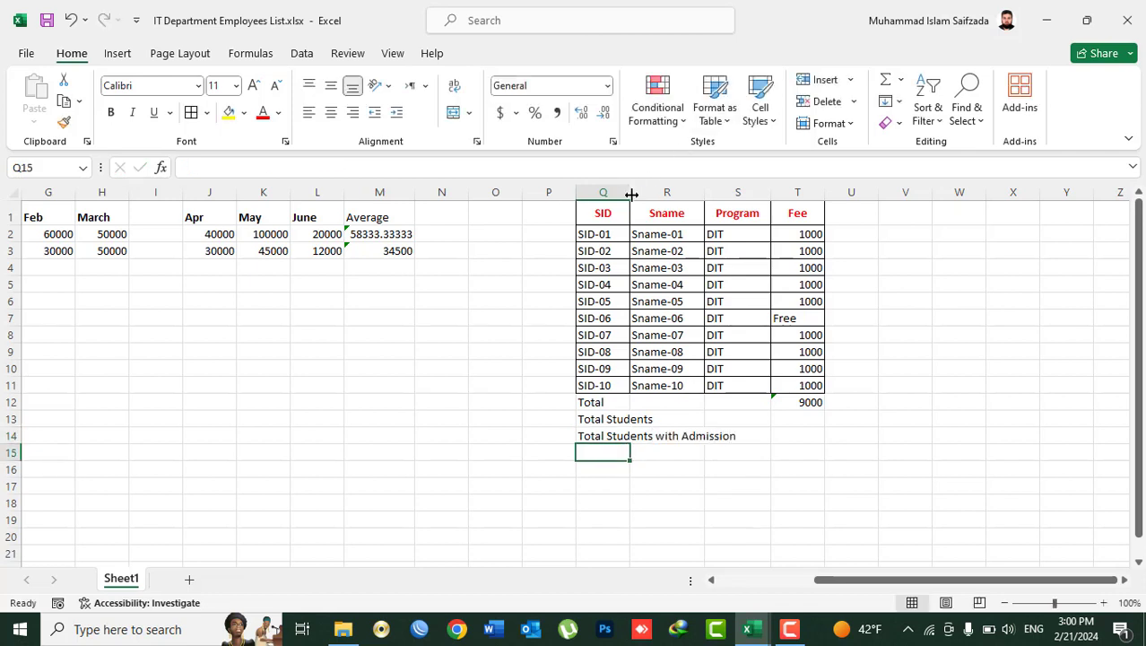
pyautogui.doubleClick(630, 192)
pyautogui.moveTo(712, 419)
pyautogui.mouseDown()
pyautogui.moveTo(713, 435)
pyautogui.moveTo(700, 431)
pyautogui.mouseUp()
pyautogui.hotkey('ctrl', 'b')
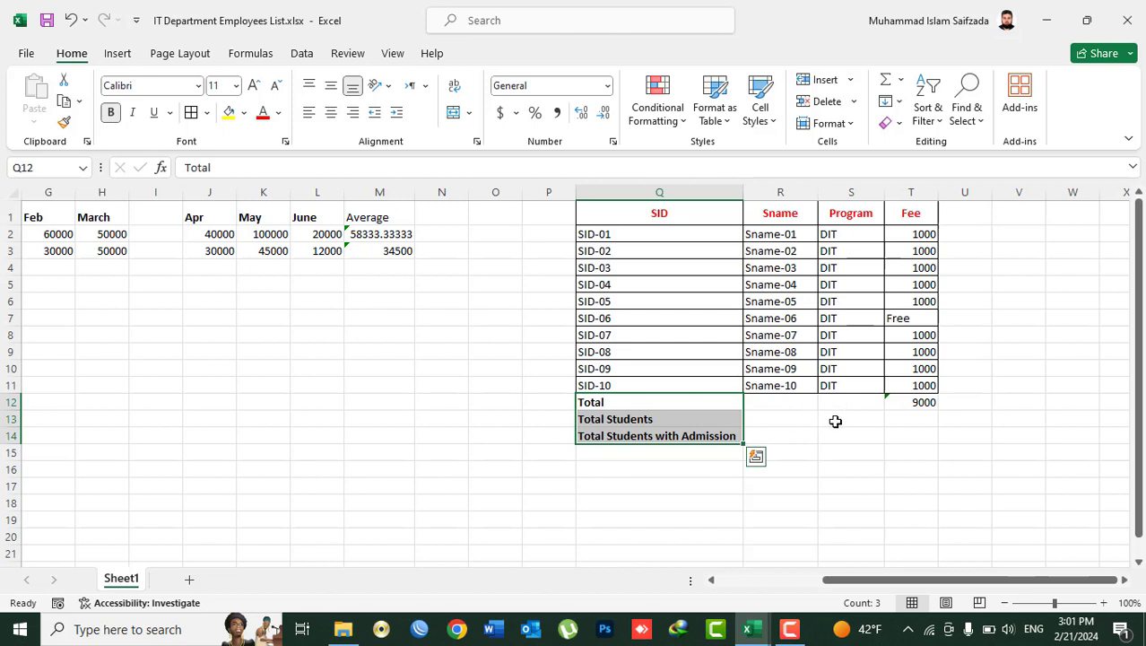
# Step: Enter =COUNTA(T2:T11) in T13 to count all ten fee entries
pyautogui.click(910, 419)
pyautogui.write('=')
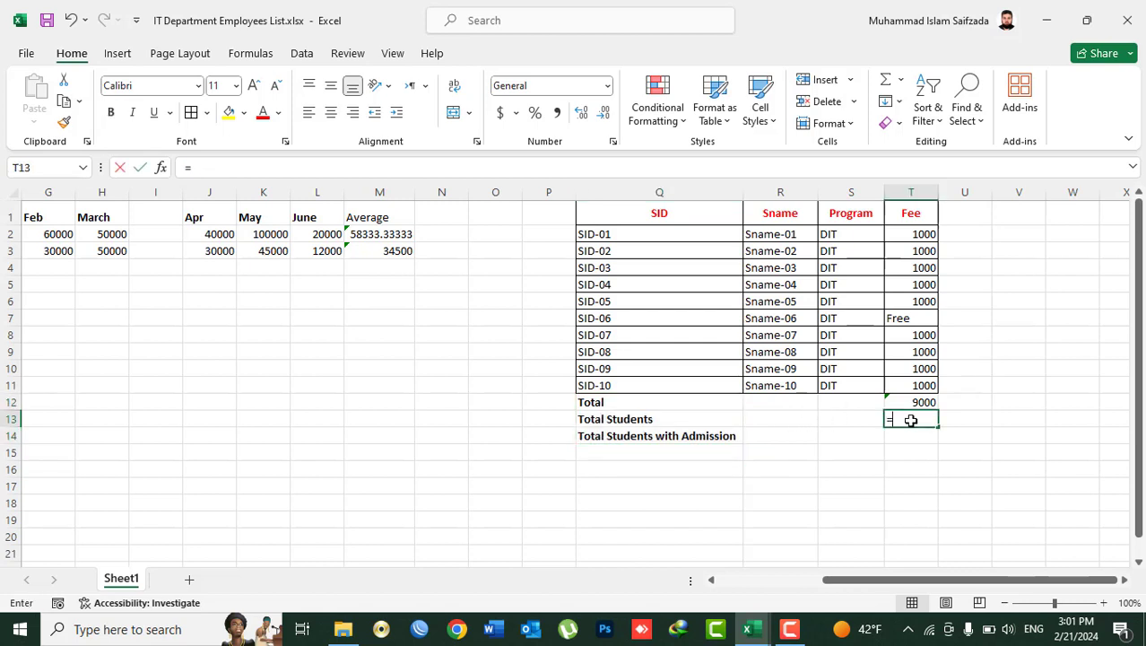
pyautogui.write('counta(')
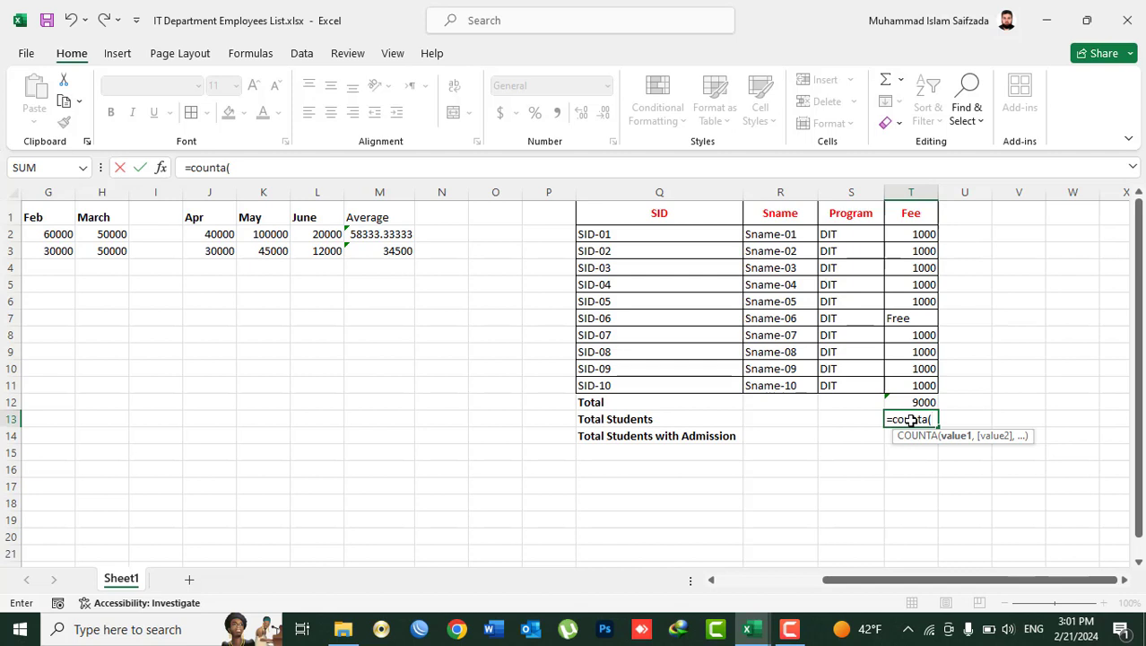
pyautogui.moveTo(920, 385); pyautogui.dragTo(907, 240)
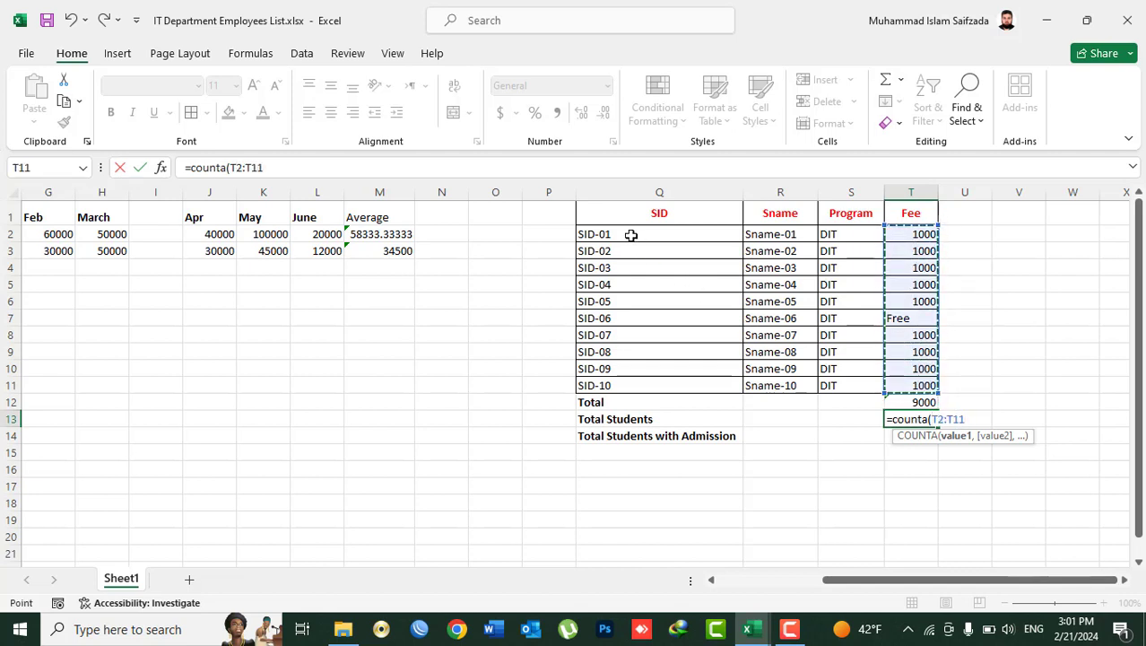
pyautogui.moveTo(633, 235); pyautogui.dragTo(632, 385)
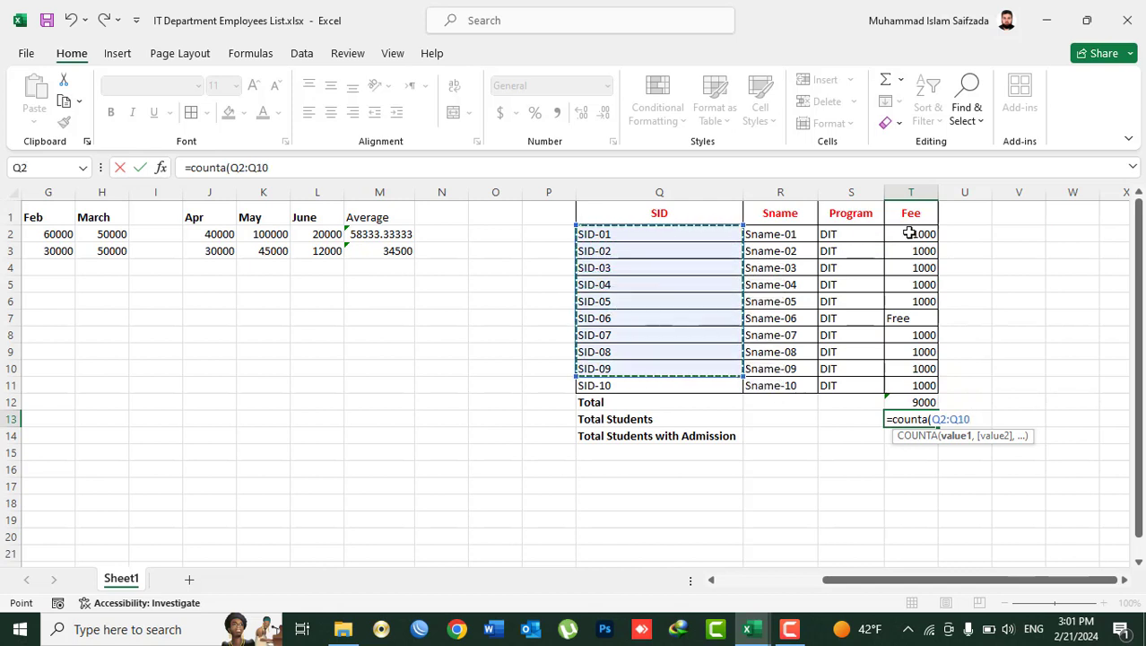
pyautogui.moveTo(914, 233); pyautogui.dragTo(919, 386)
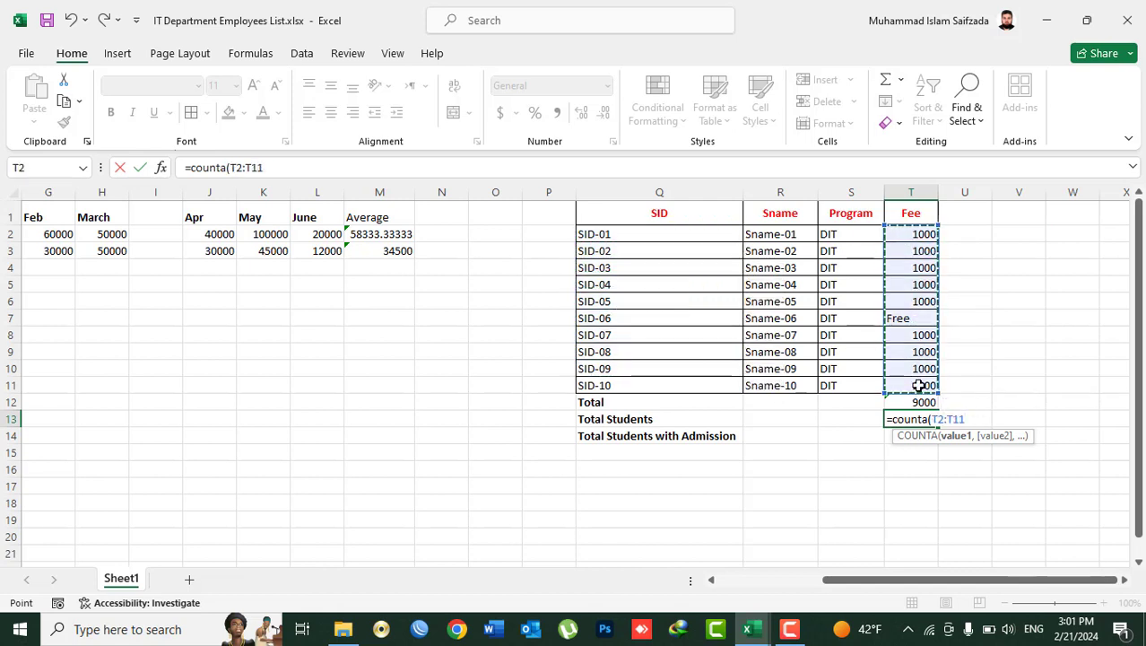
pyautogui.press('Return')
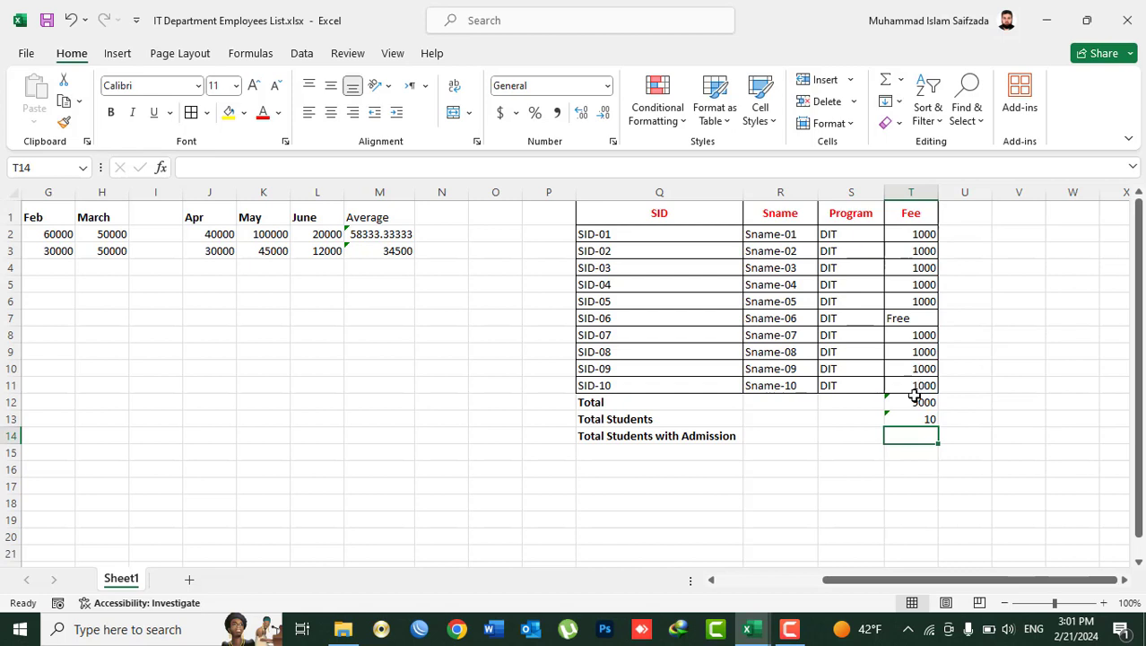
# Step: Enter =COUNT(T2:T11) in T14 to count the 9 numeric fees
pyautogui.click(922, 417)
pyautogui.click(920, 433)
pyautogui.write('=count')
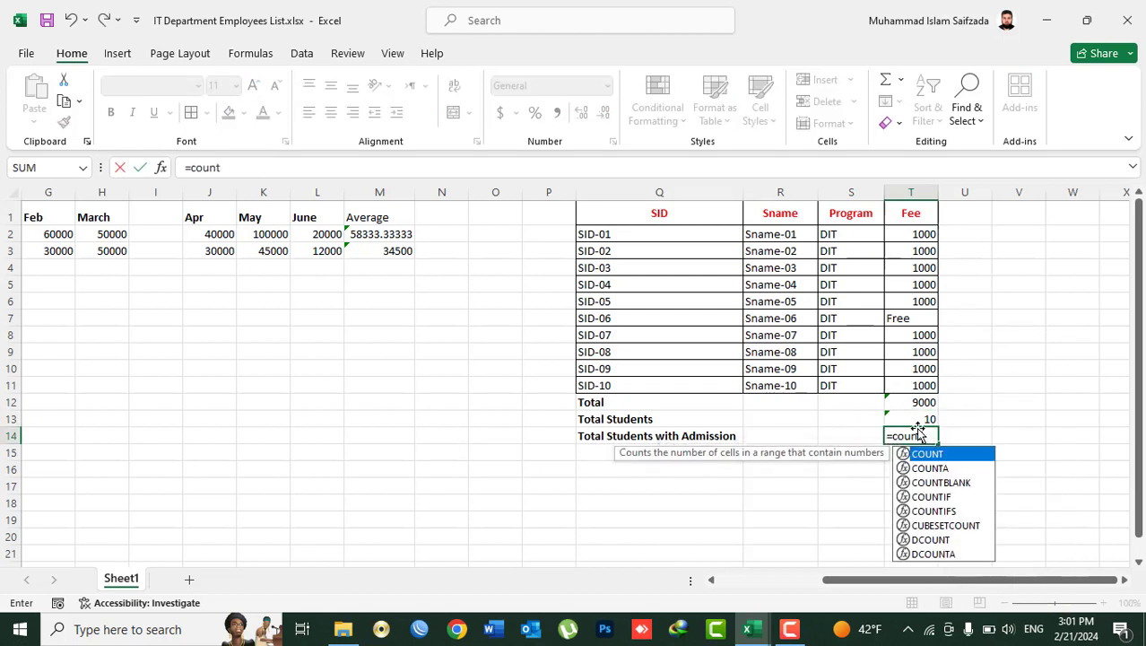
pyautogui.write('(')
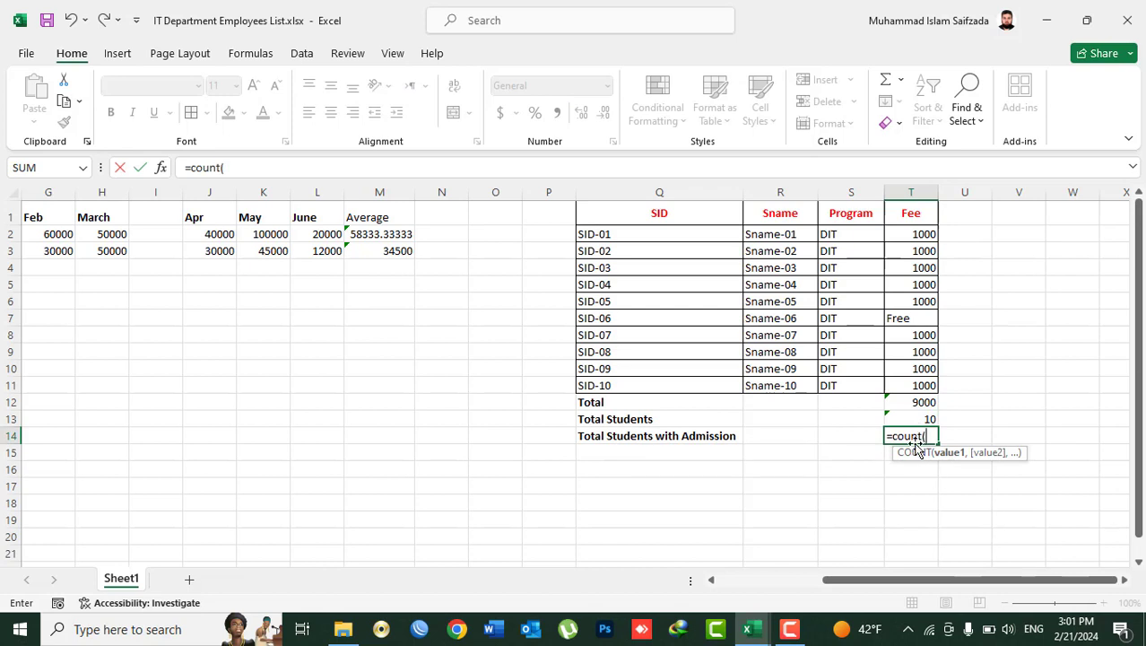
pyautogui.moveTo(910, 391); pyautogui.dragTo(911, 235)
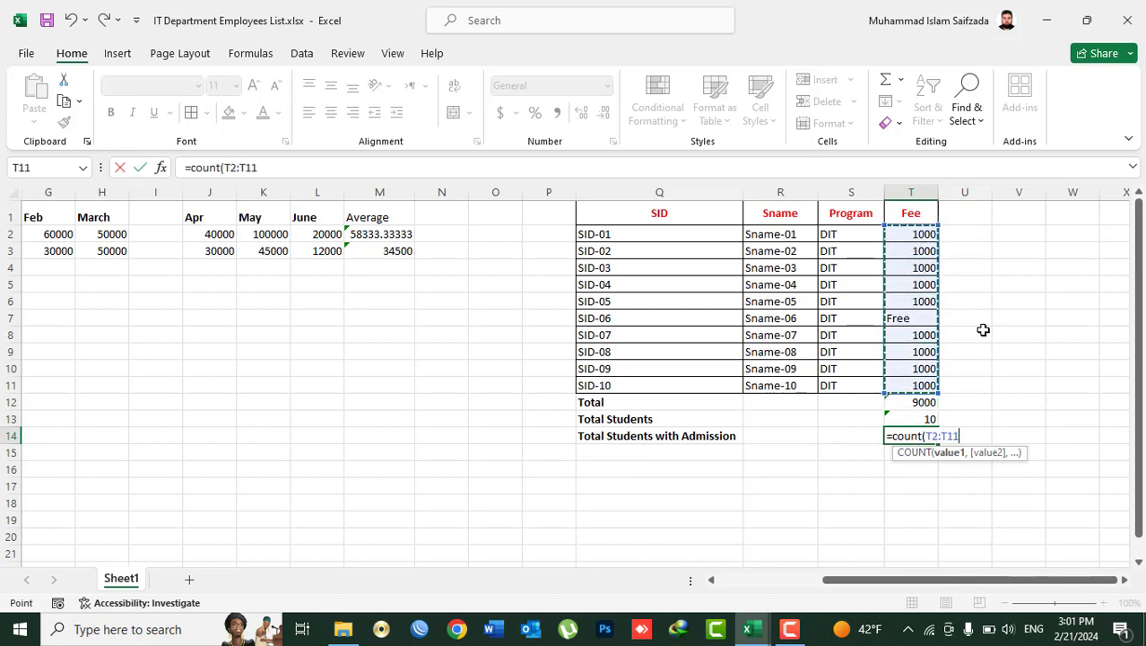
pyautogui.write(')')
pyautogui.press('Return')
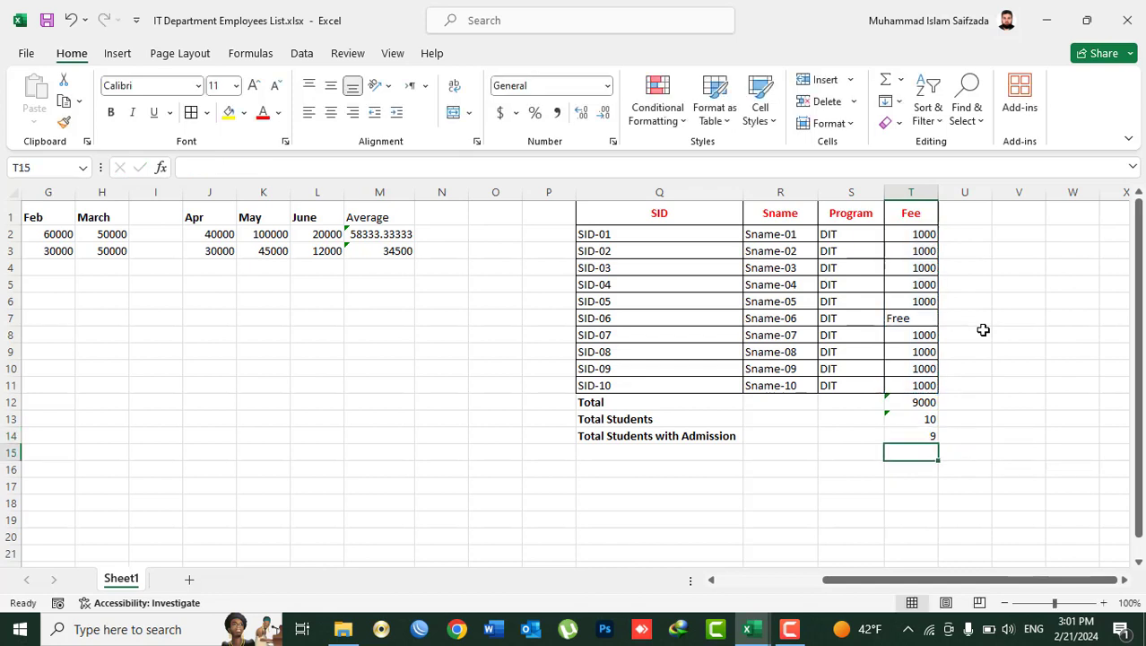
# Step: Review the COUNTA, COUNT and SUM formulas and open the AutoSum function list
pyautogui.click(915, 436)
pyautogui.click(921, 419)
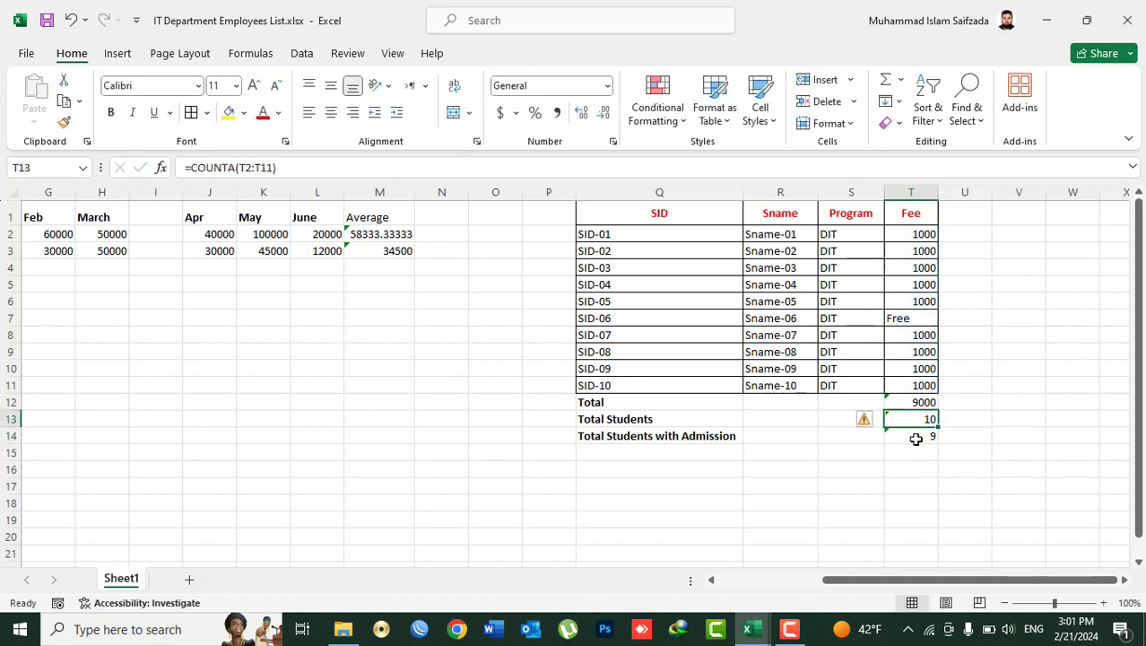
pyautogui.click(915, 439)
pyautogui.click(913, 403)
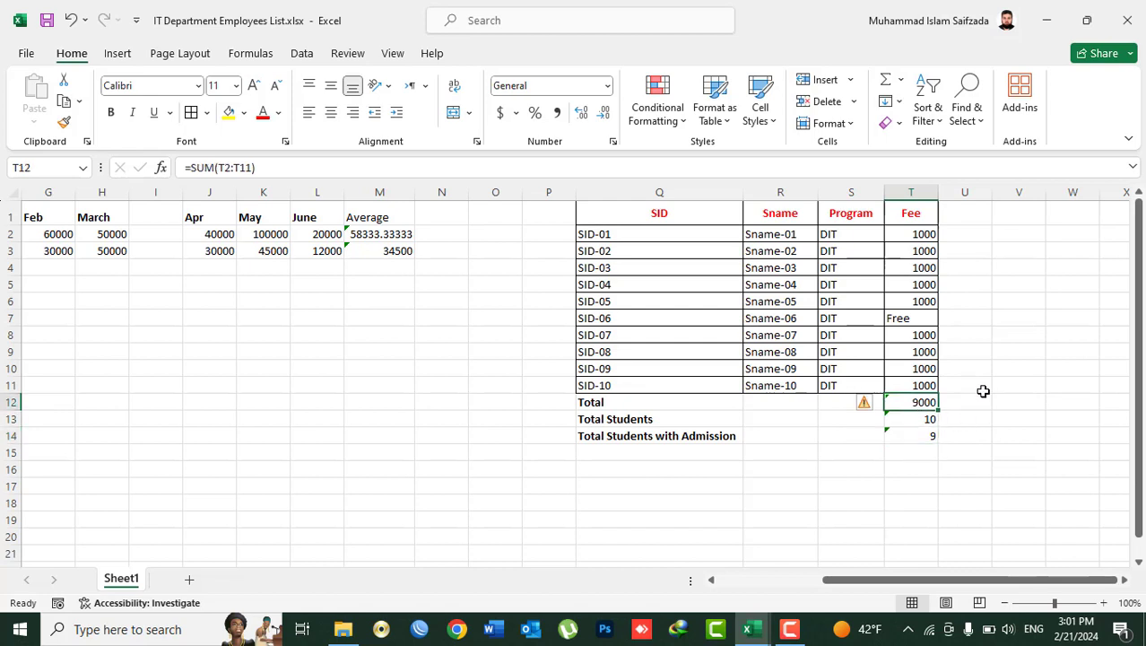
pyautogui.click(901, 80)
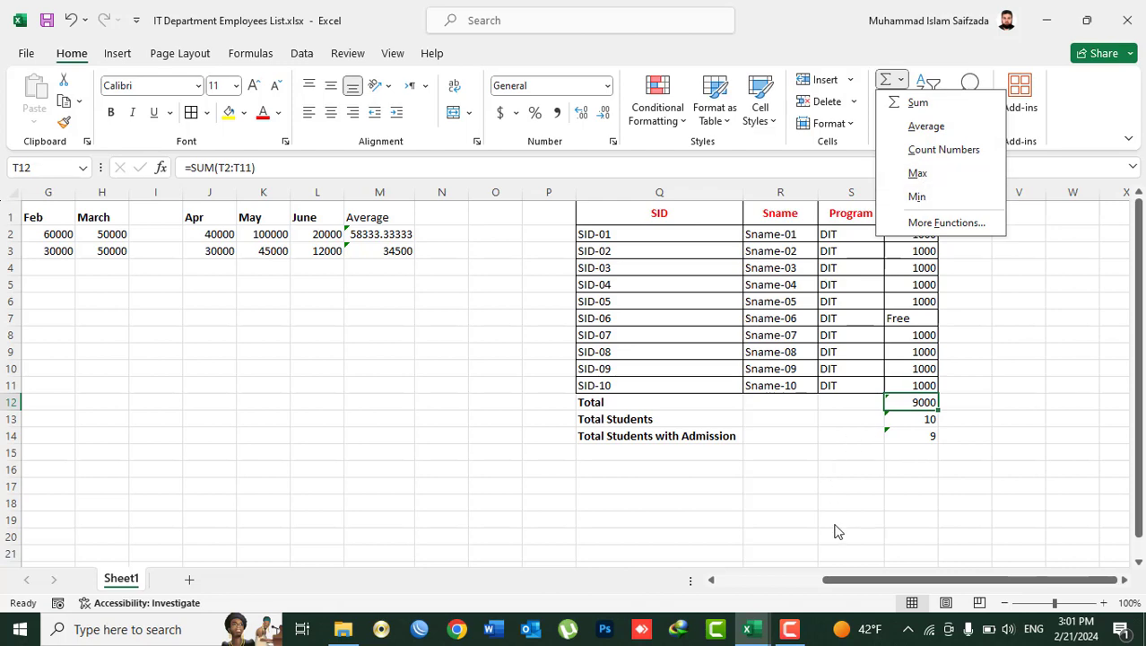
# Step: Enter the labels Max Salary in A13 and Min Salary in A14 below the employee table
pyautogui.click(811, 582)
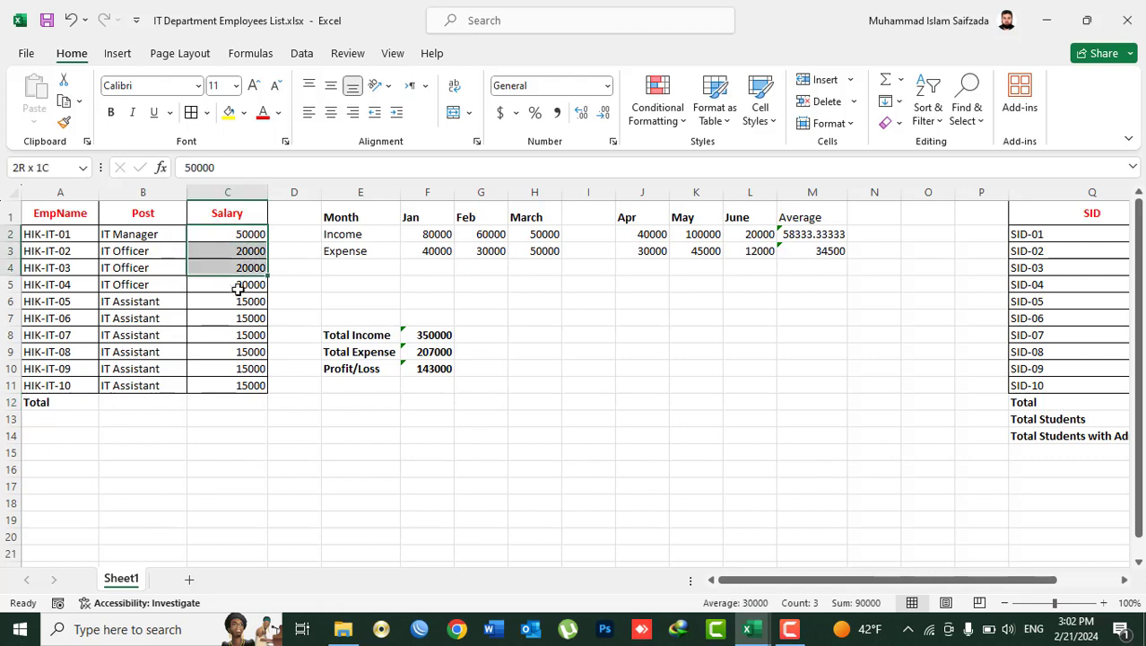
pyautogui.moveTo(242, 232); pyautogui.dragTo(235, 366)
pyautogui.click(238, 233)
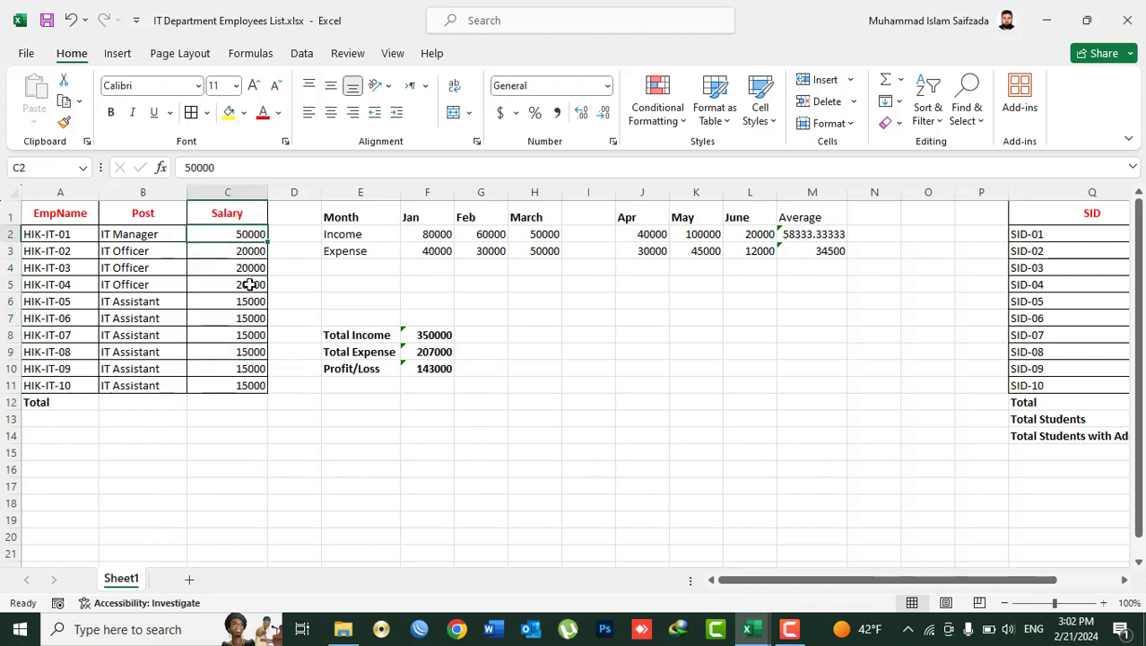
pyautogui.click(237, 403)
pyautogui.click(64, 432)
pyautogui.click(64, 420)
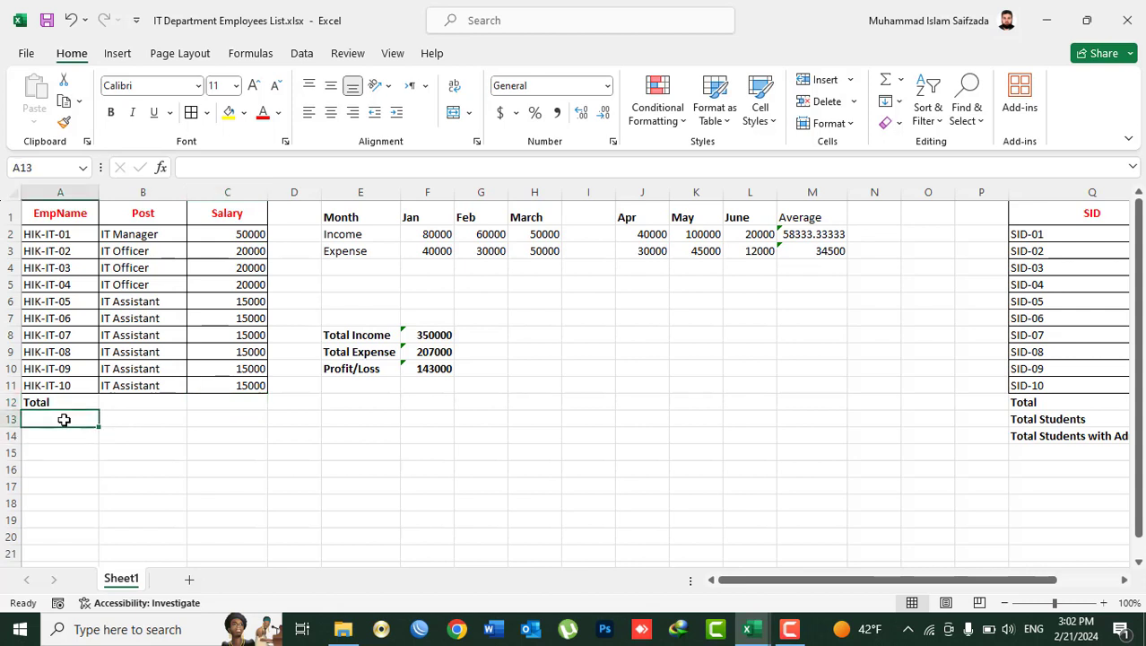
pyautogui.write('Max Salary')
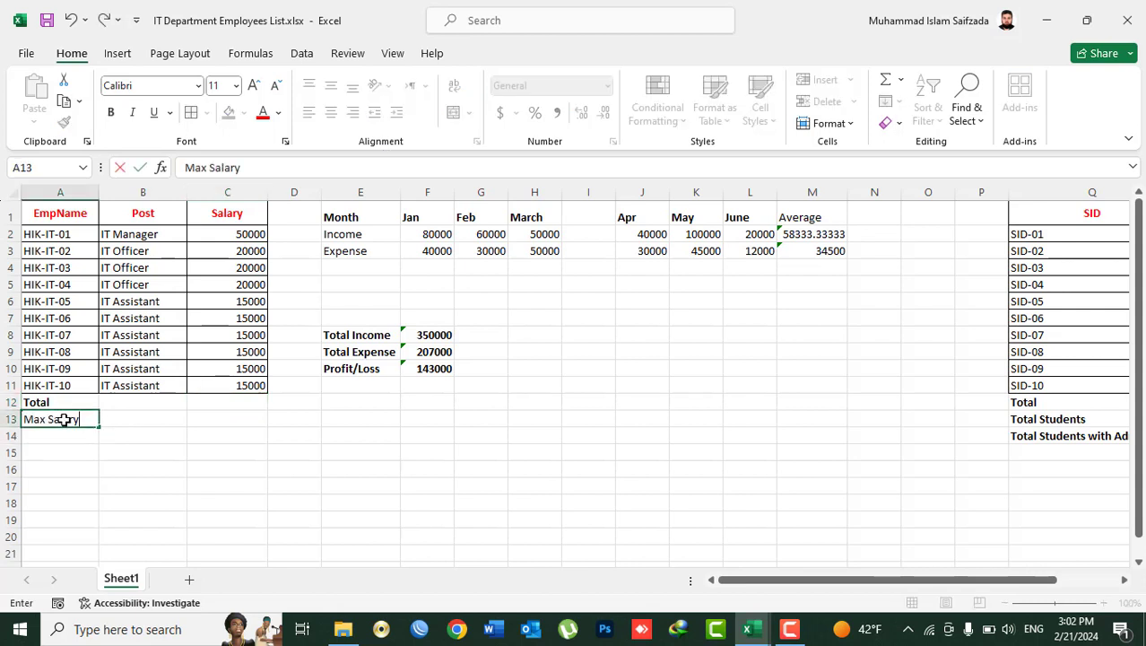
pyautogui.press('Return')
pyautogui.write('Min Salary')
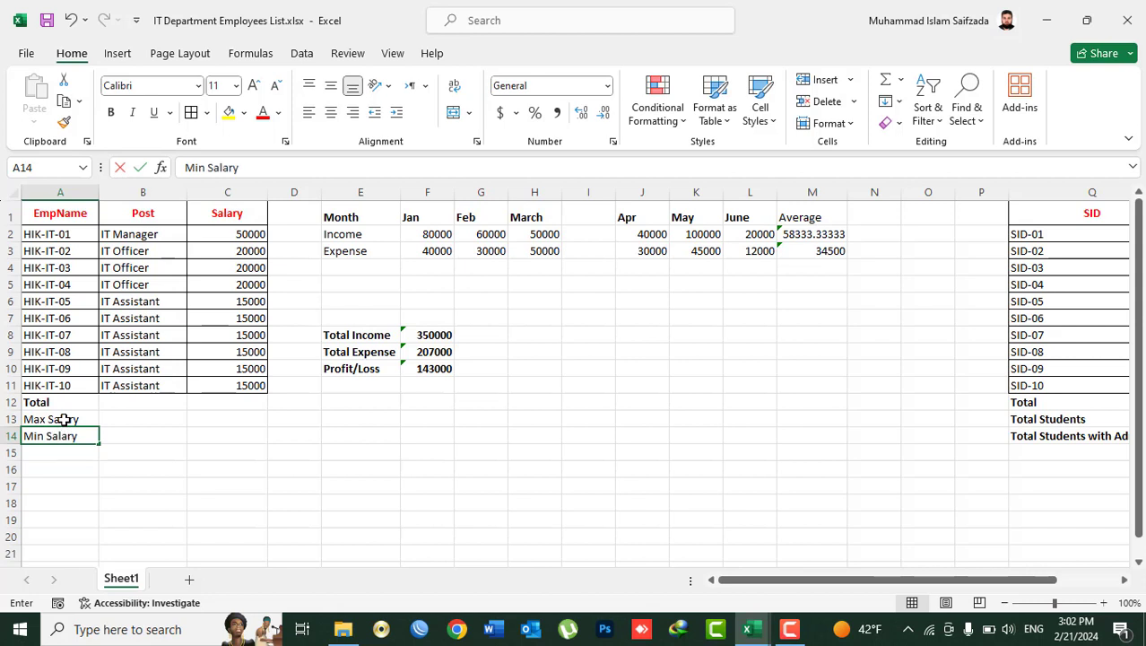
pyautogui.press('Tab')
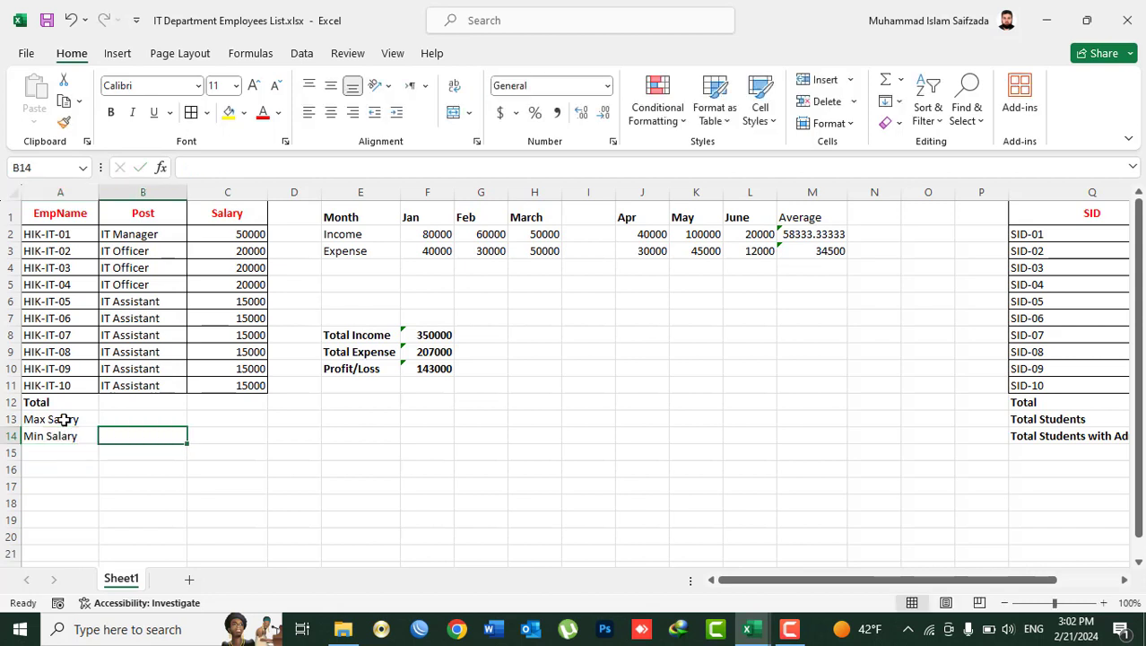
pyautogui.press('Up')
pyautogui.press('Right')
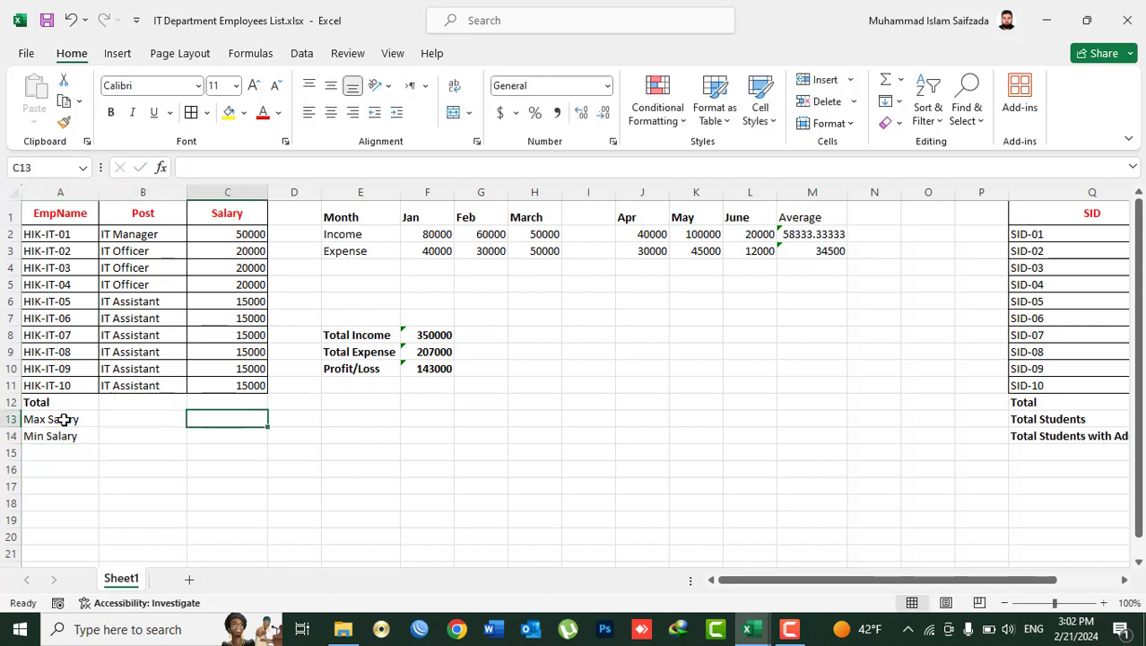
# Step: Enter =MAX(C2:C11) in C13 to show the highest salary, 50000
pyautogui.write('=')
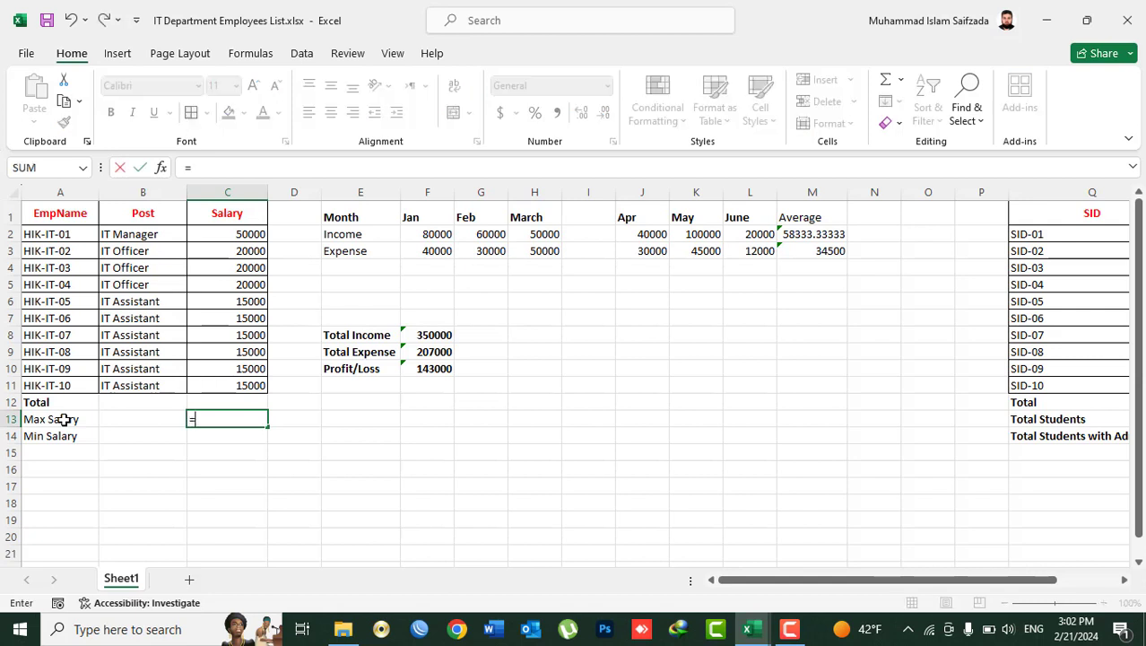
pyautogui.write('max(')
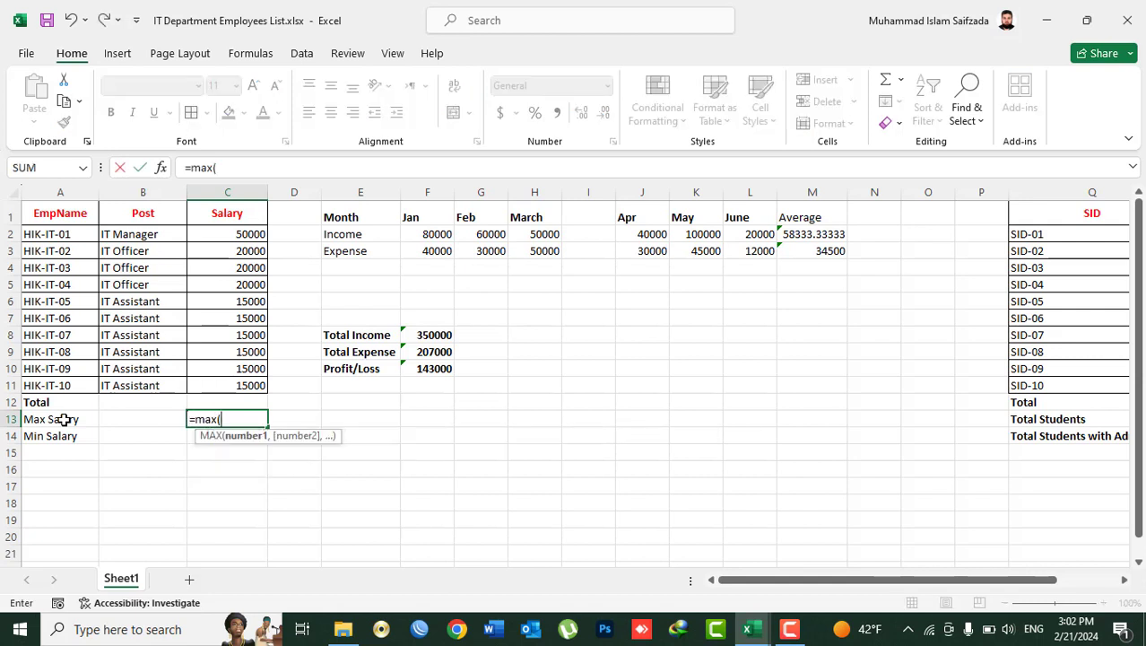
pyautogui.moveTo(238, 378); pyautogui.dragTo(241, 235)
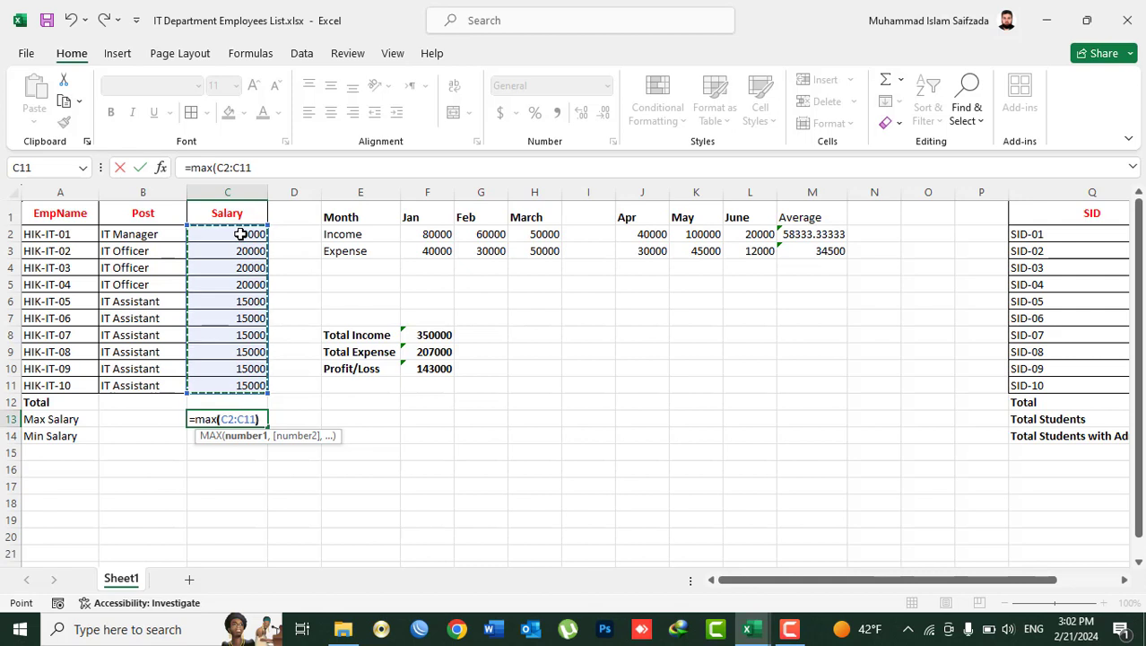
pyautogui.write(')')
pyautogui.press('Return')
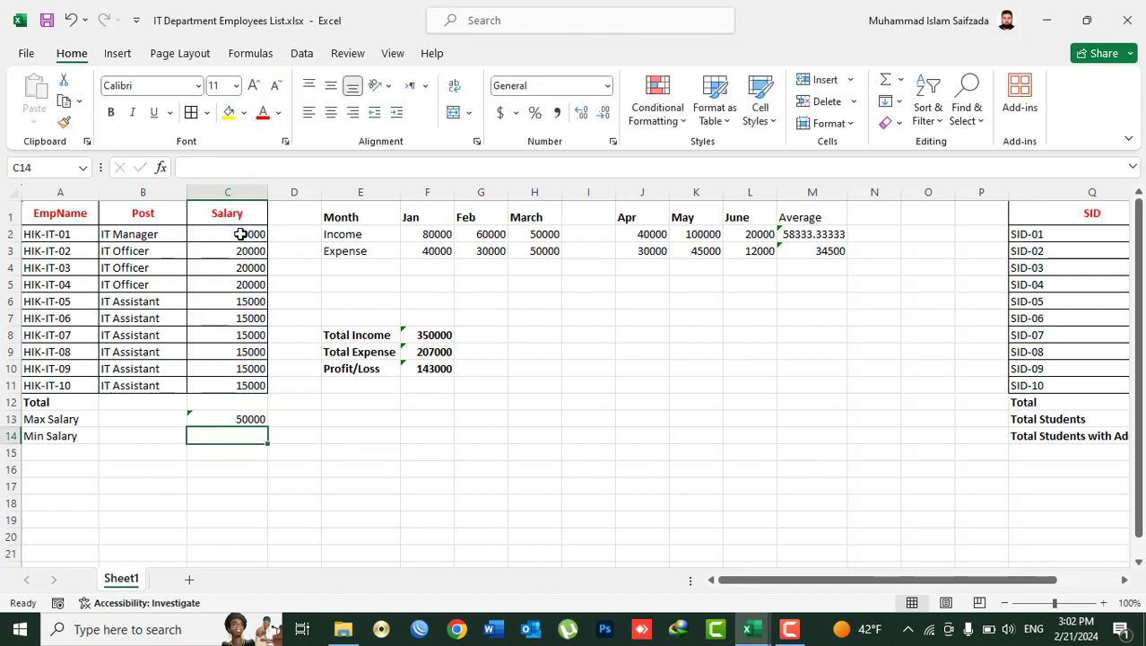
pyautogui.press('Up')
# Step: Enter =MIN(C2:C11) in C14 to show the lowest salary, 15000
pyautogui.press('Down')
pyautogui.write('=')
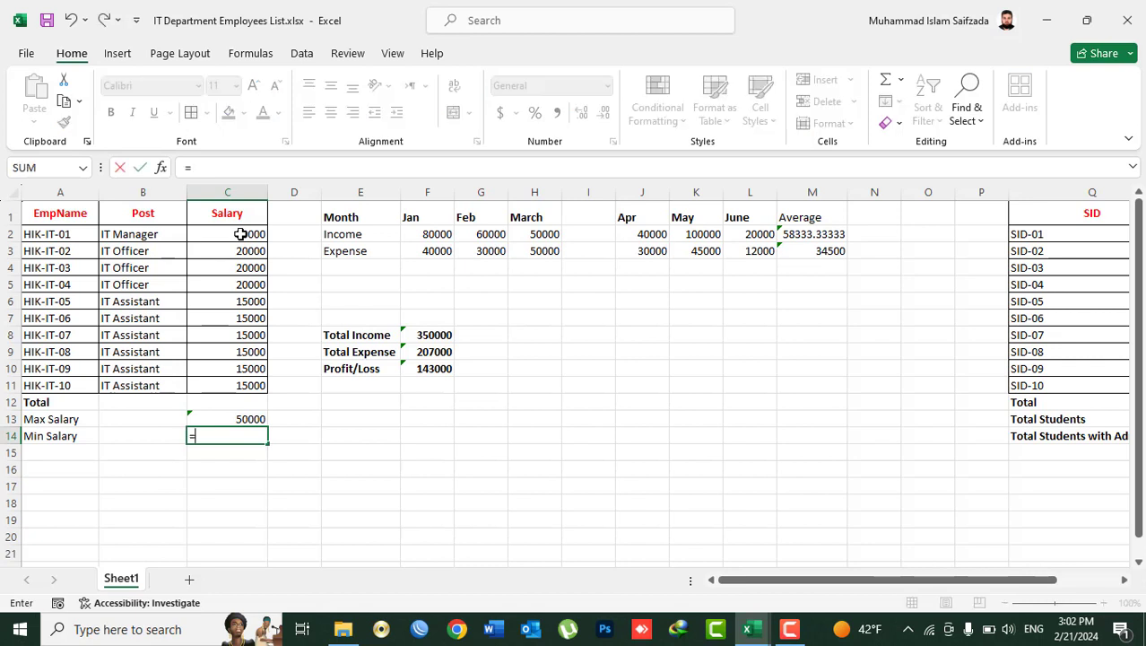
pyautogui.write('min(')
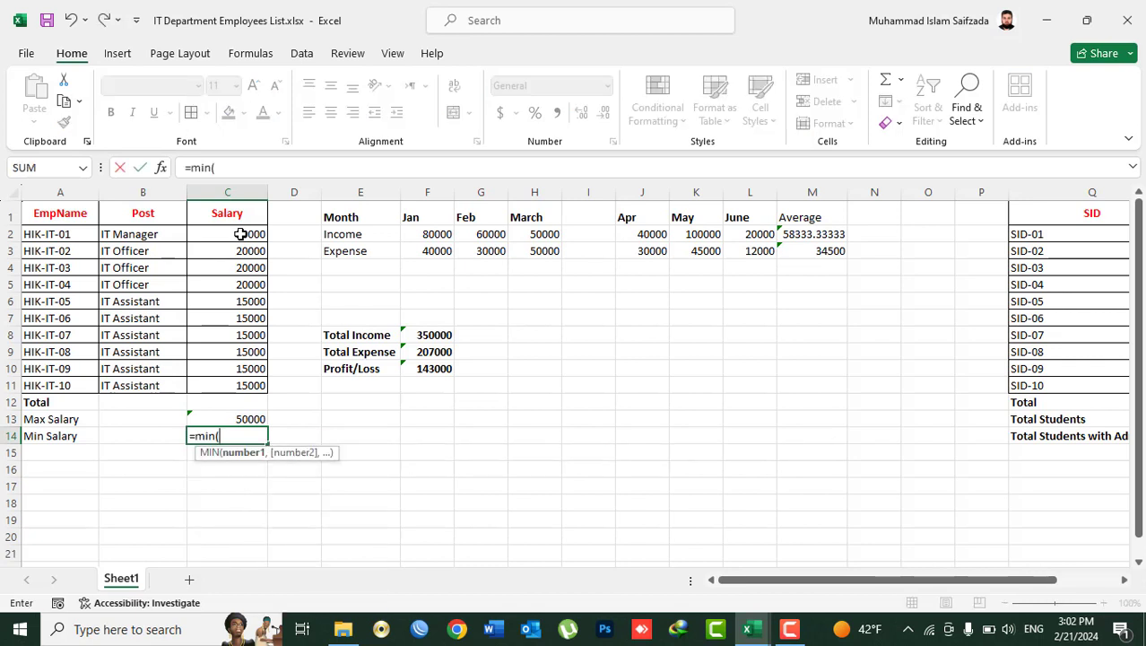
pyautogui.moveTo(238, 384); pyautogui.dragTo(246, 235)
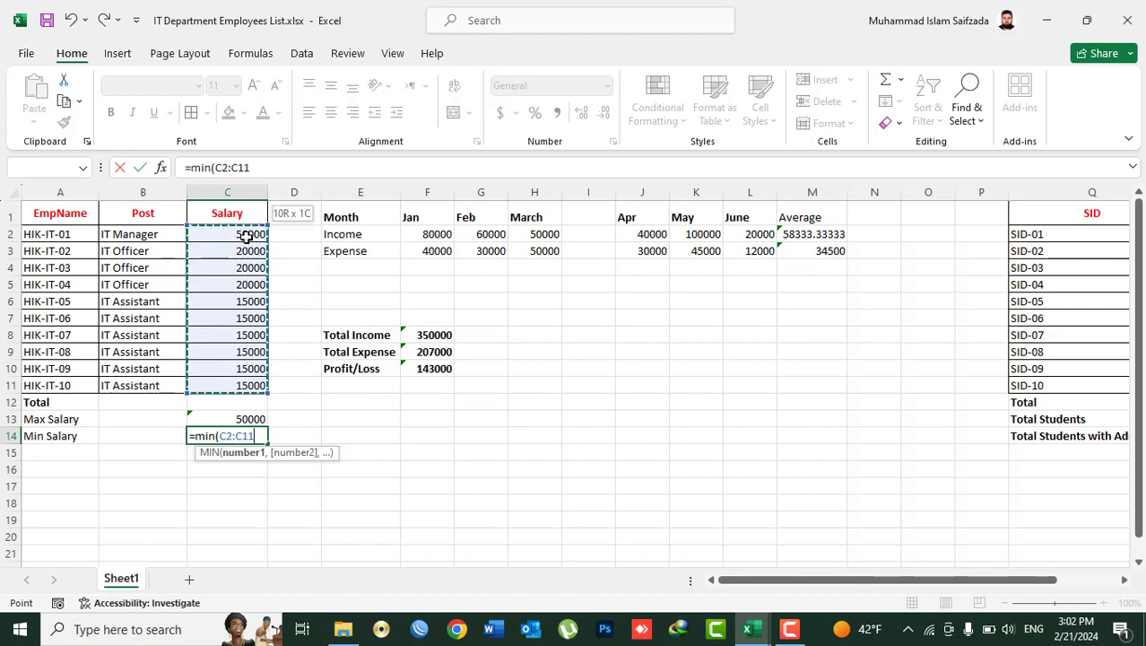
pyautogui.write(')')
pyautogui.press('Return')
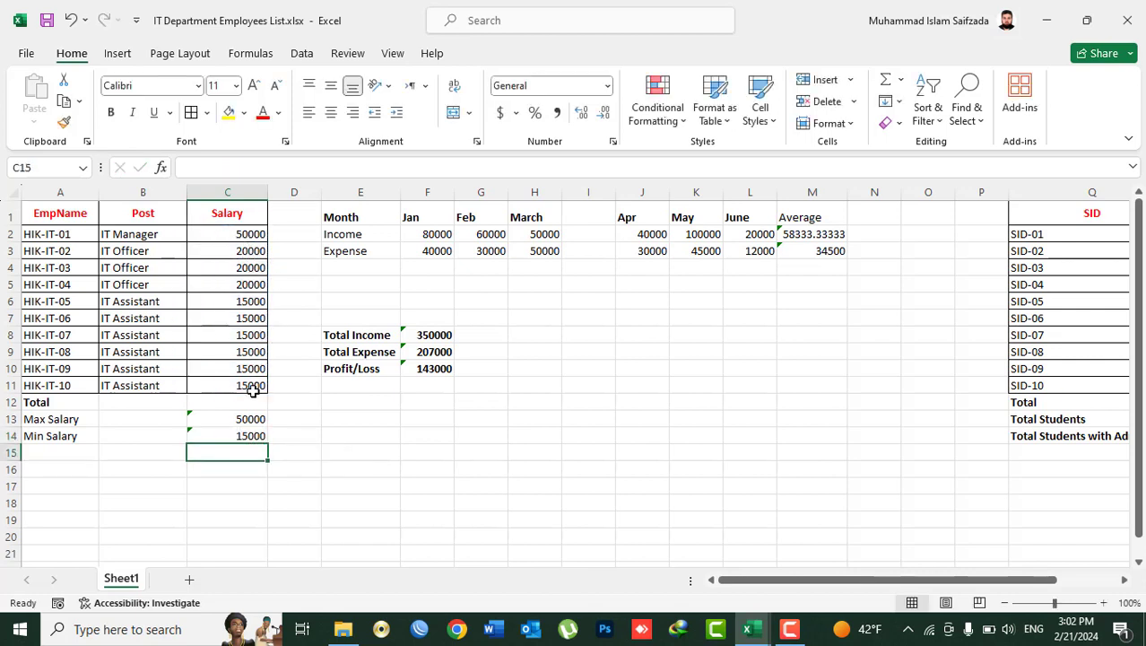
# Step: Check the MAX and MIN formulas in C13 and C14 and open the AutoSum list
pyautogui.click(237, 416)
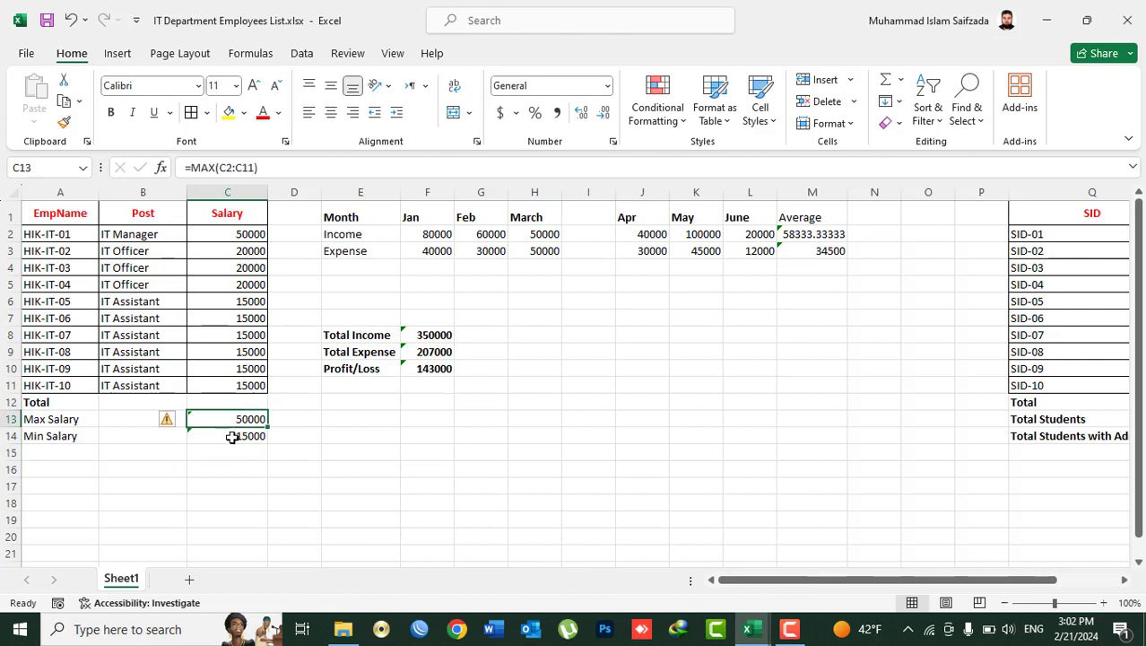
pyautogui.click(235, 435)
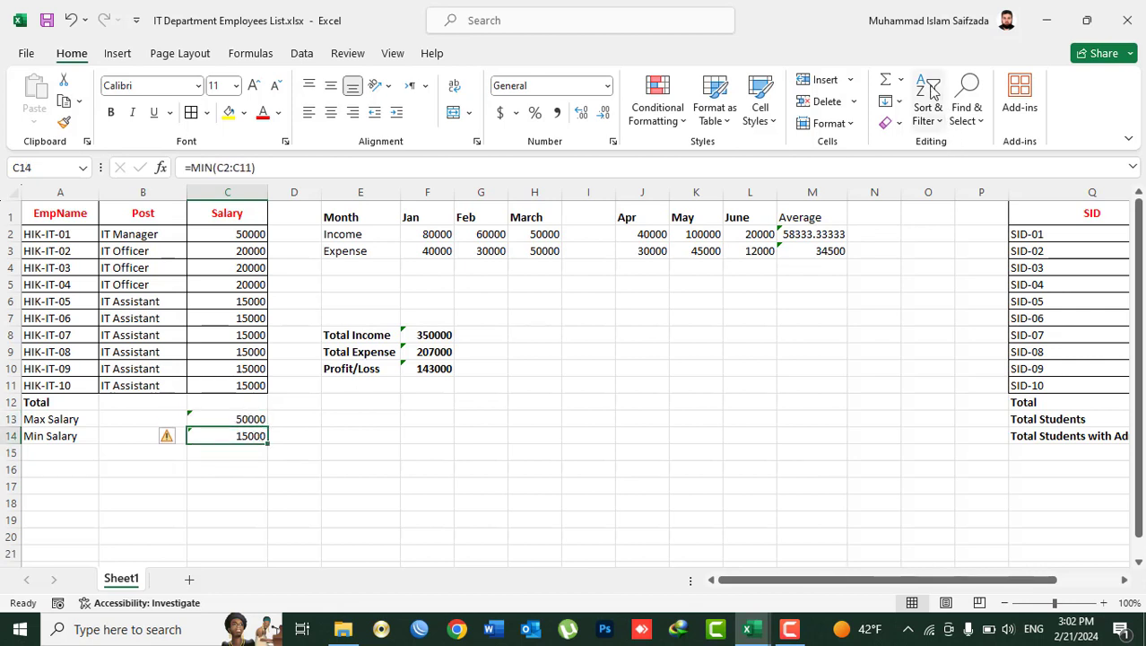
pyautogui.click(901, 79)
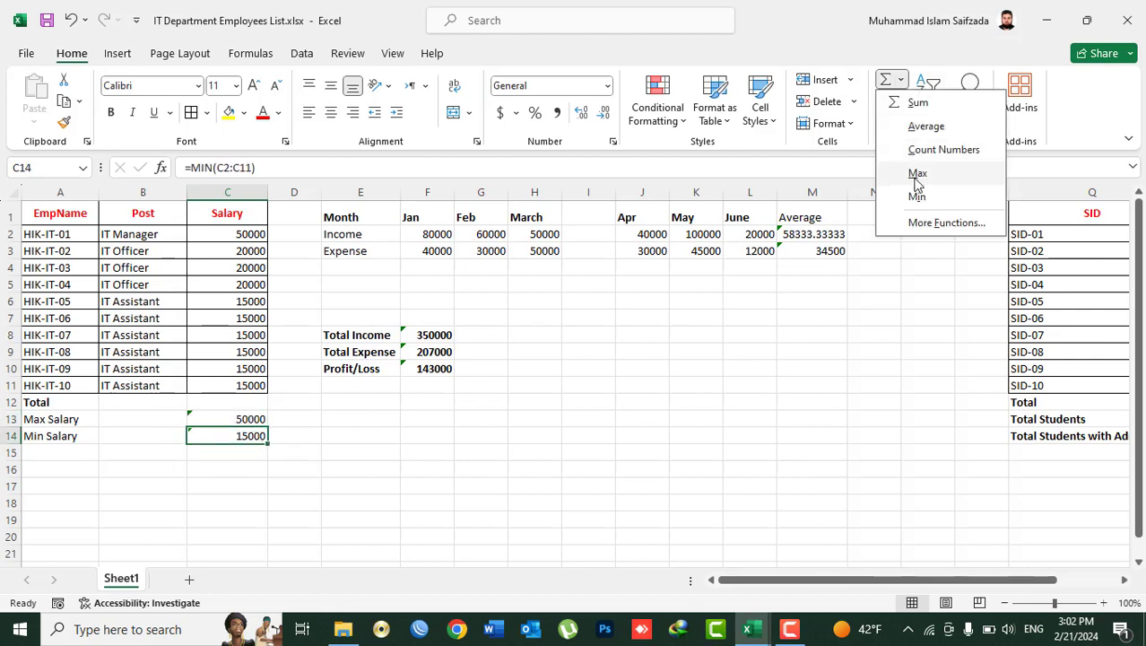
pyautogui.click(929, 226)
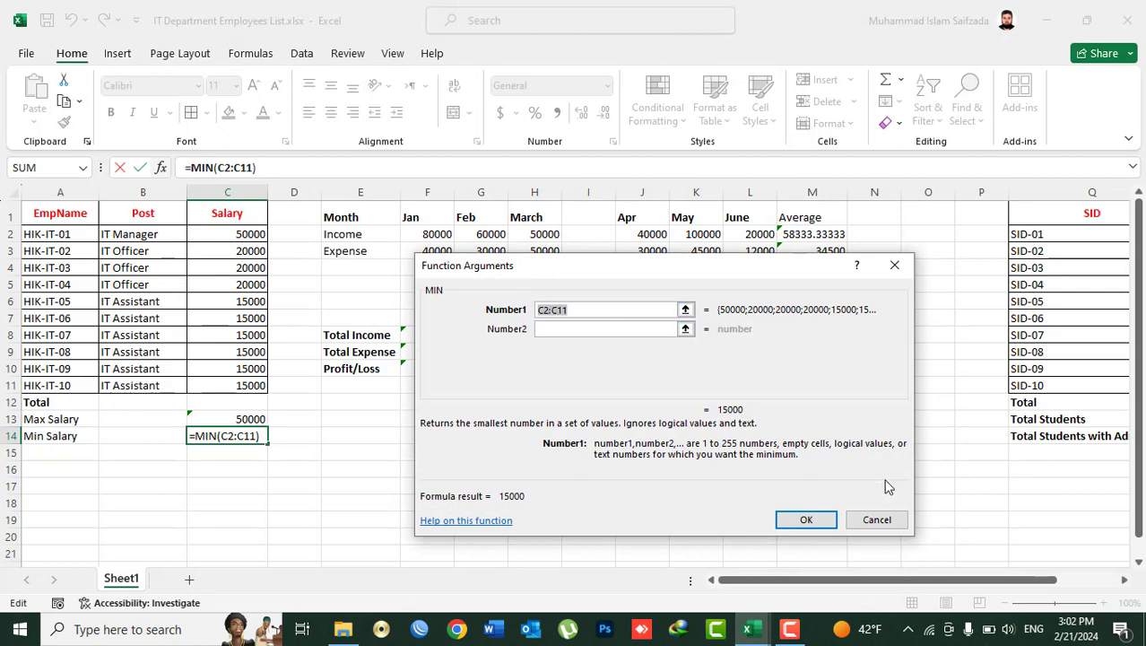
pyautogui.click(877, 520)
pyautogui.click(915, 352)
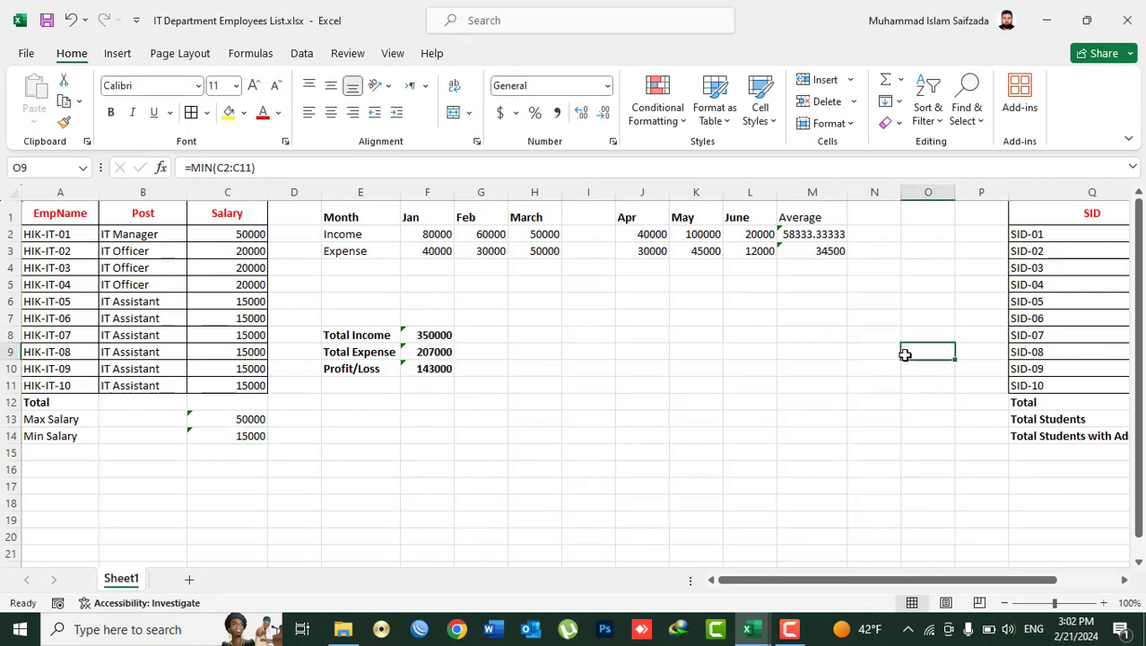
pyautogui.click(901, 80)
pyautogui.click(928, 224)
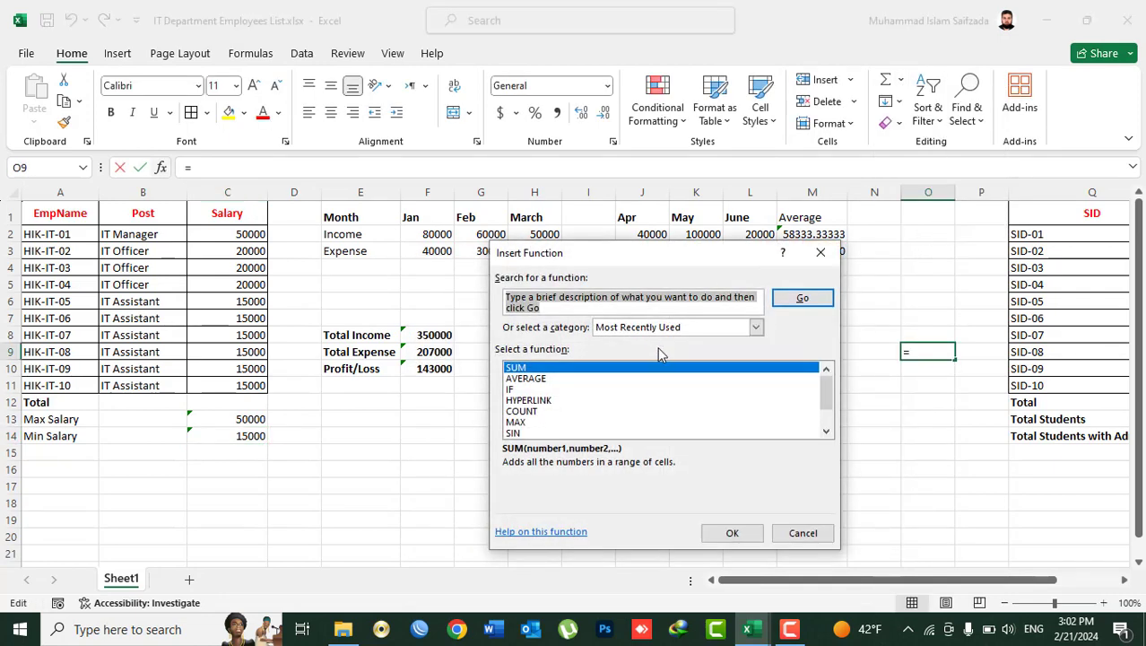
pyautogui.click(756, 326)
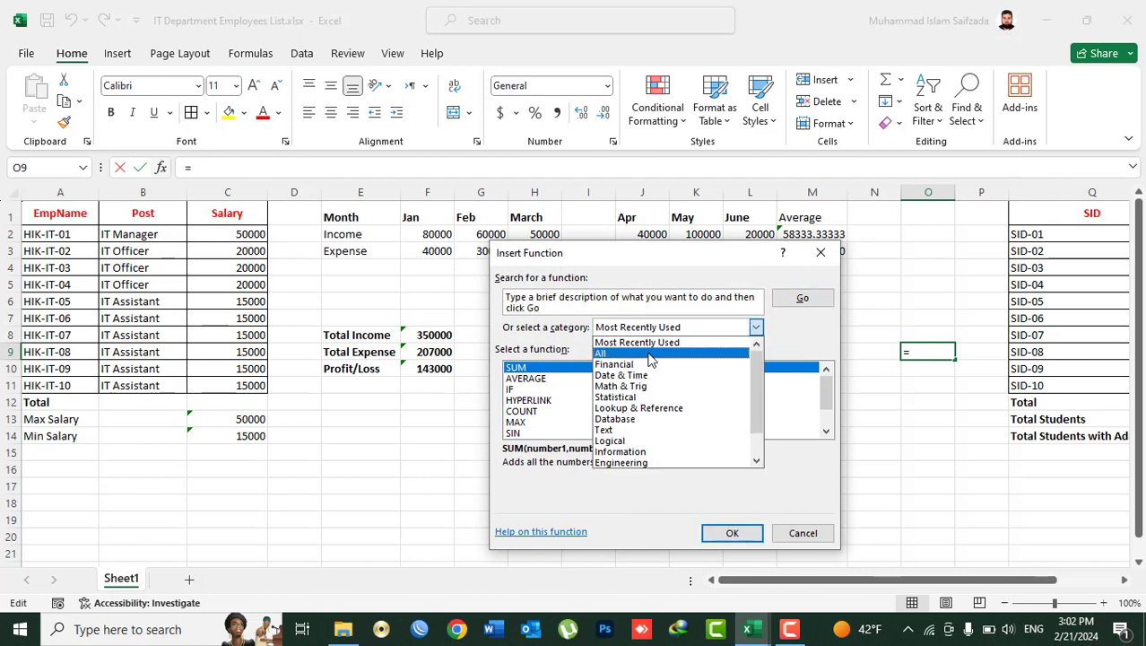
pyautogui.click(645, 347)
pyautogui.moveTo(822, 395)
pyautogui.mouseDown()
pyautogui.moveTo(825, 426)
pyautogui.moveTo(826, 380)
pyautogui.mouseUp()
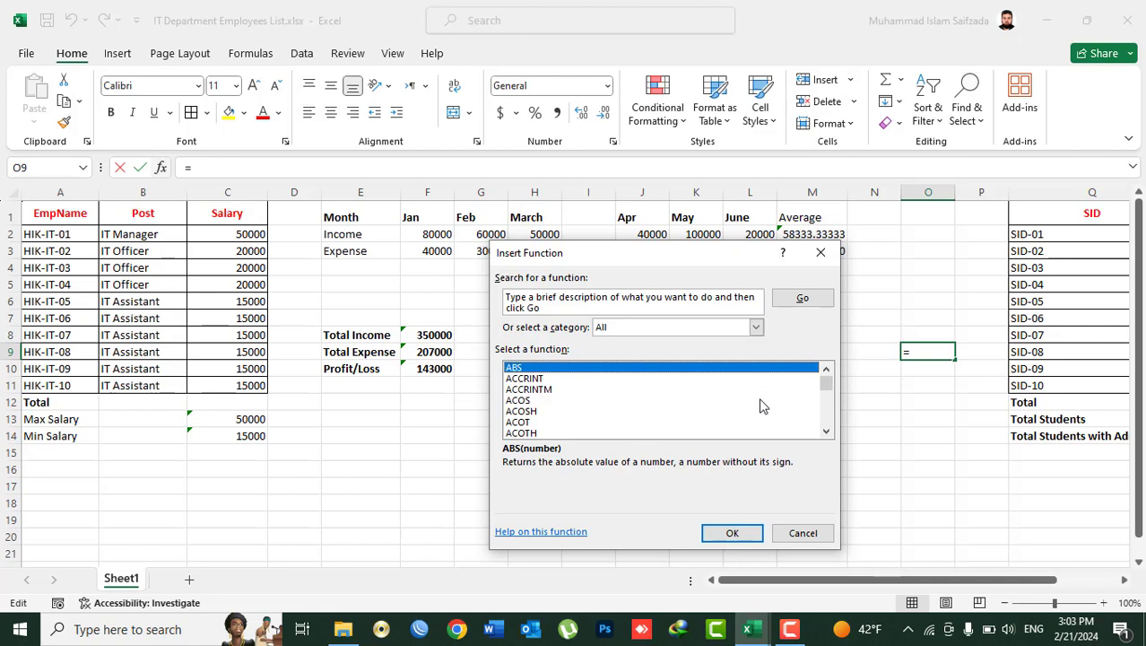
pyautogui.click(756, 328)
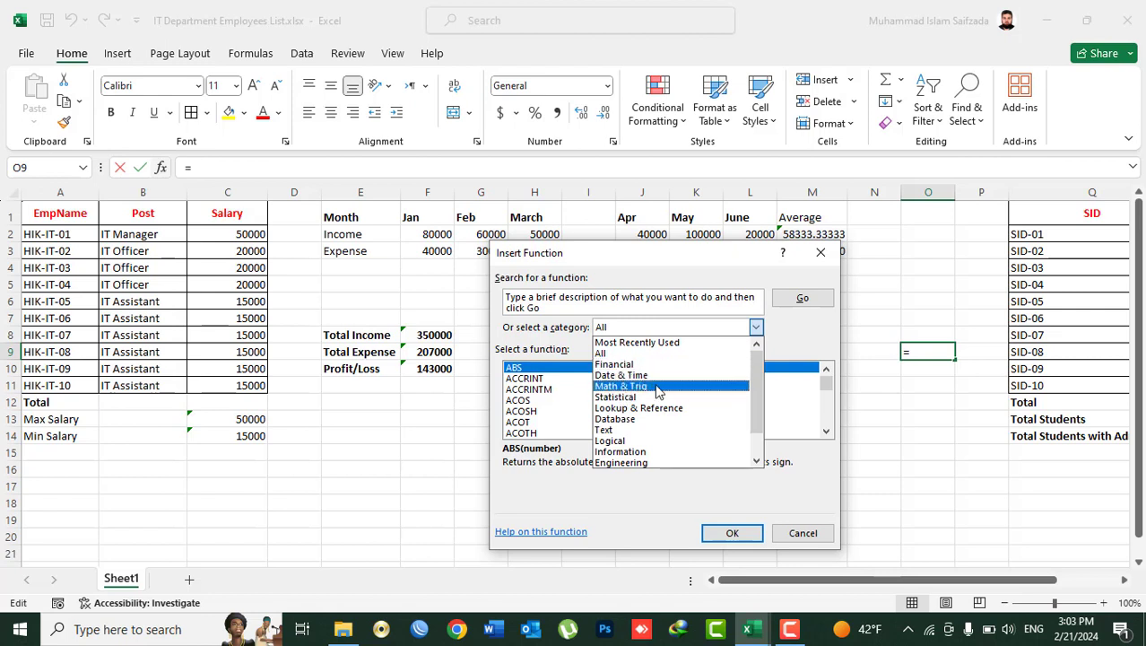
pyautogui.moveTo(760, 389); pyautogui.dragTo(702, 426)
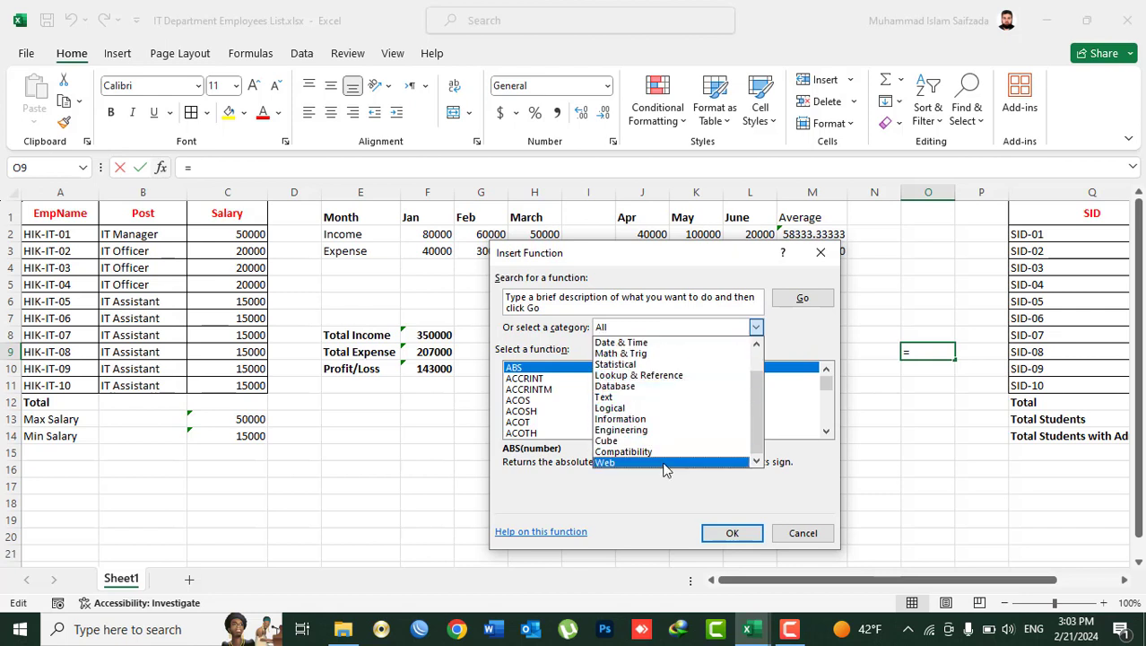
pyautogui.click(783, 340)
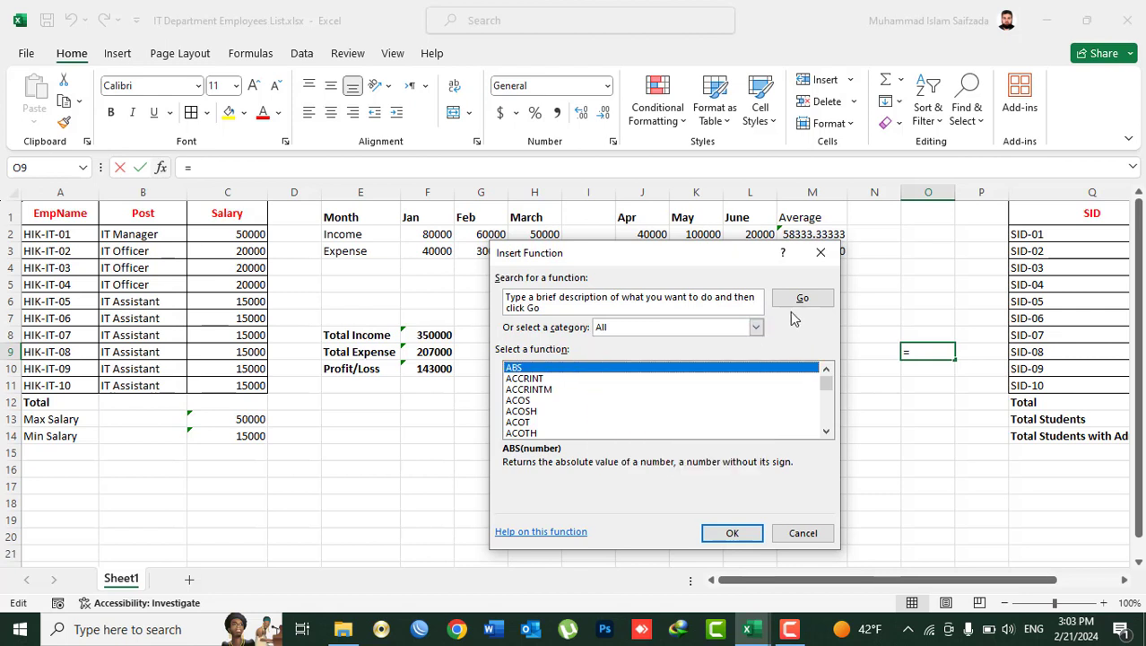
pyautogui.click(824, 252)
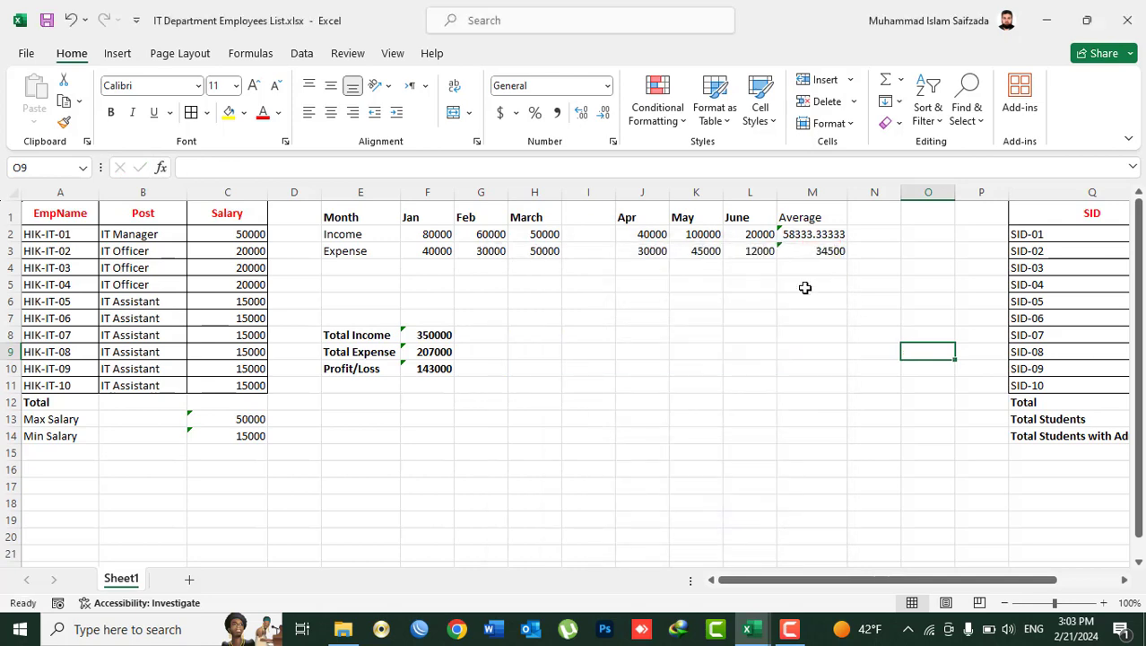
pyautogui.click(805, 285)
pyautogui.moveTo(654, 234); pyautogui.dragTo(812, 252)
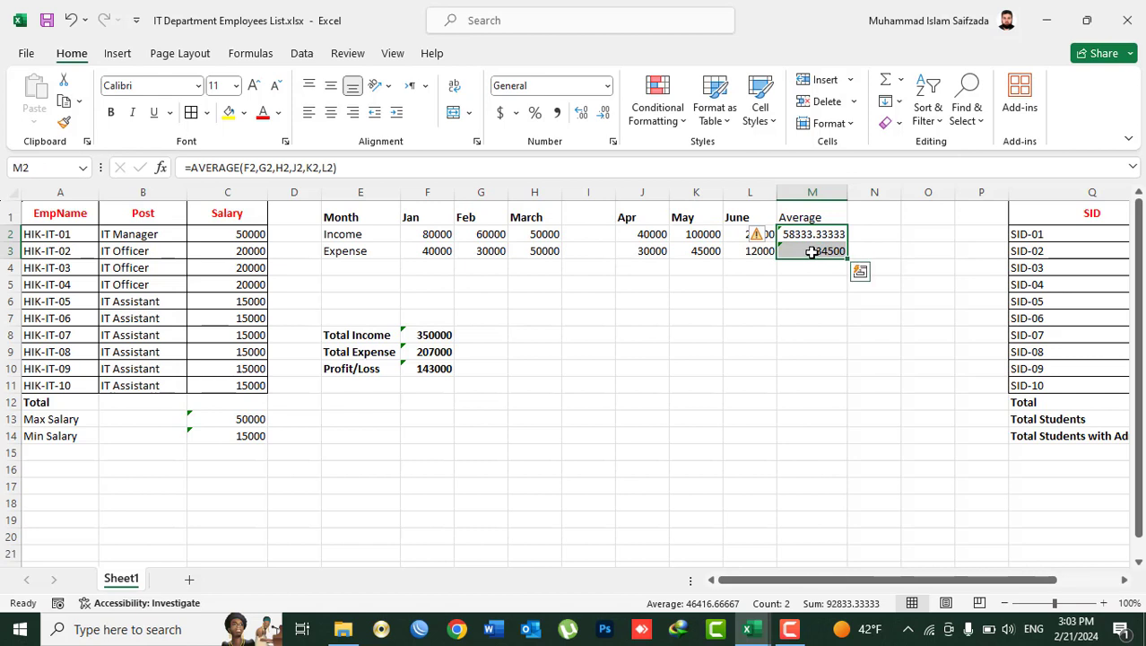
pyautogui.click(901, 81)
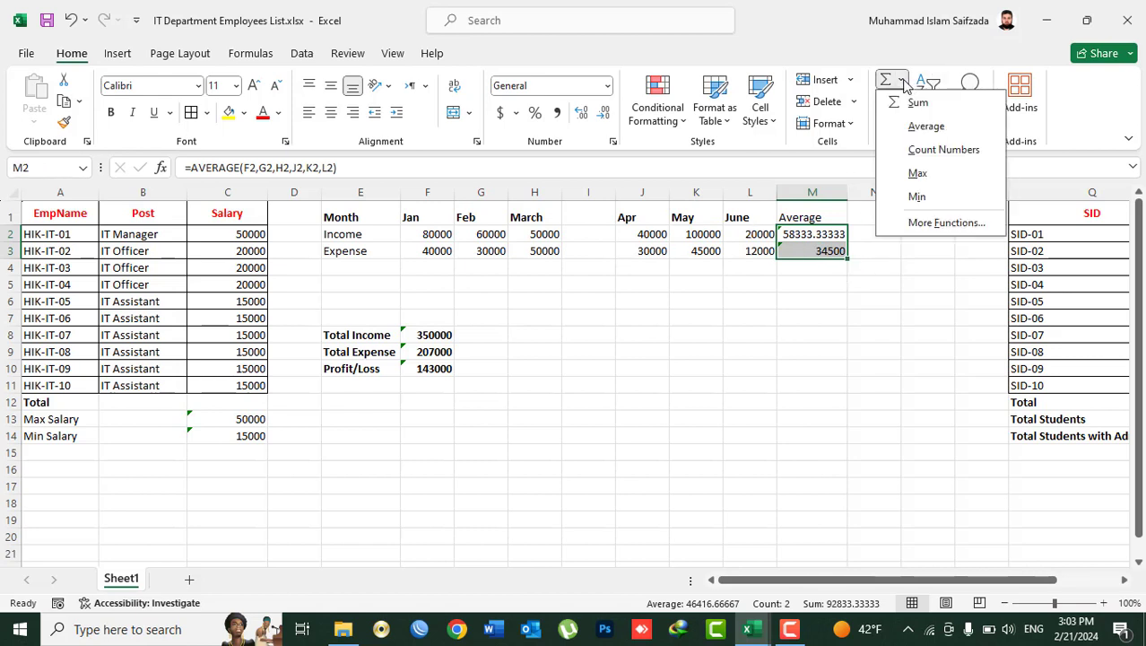
pyautogui.click(903, 82)
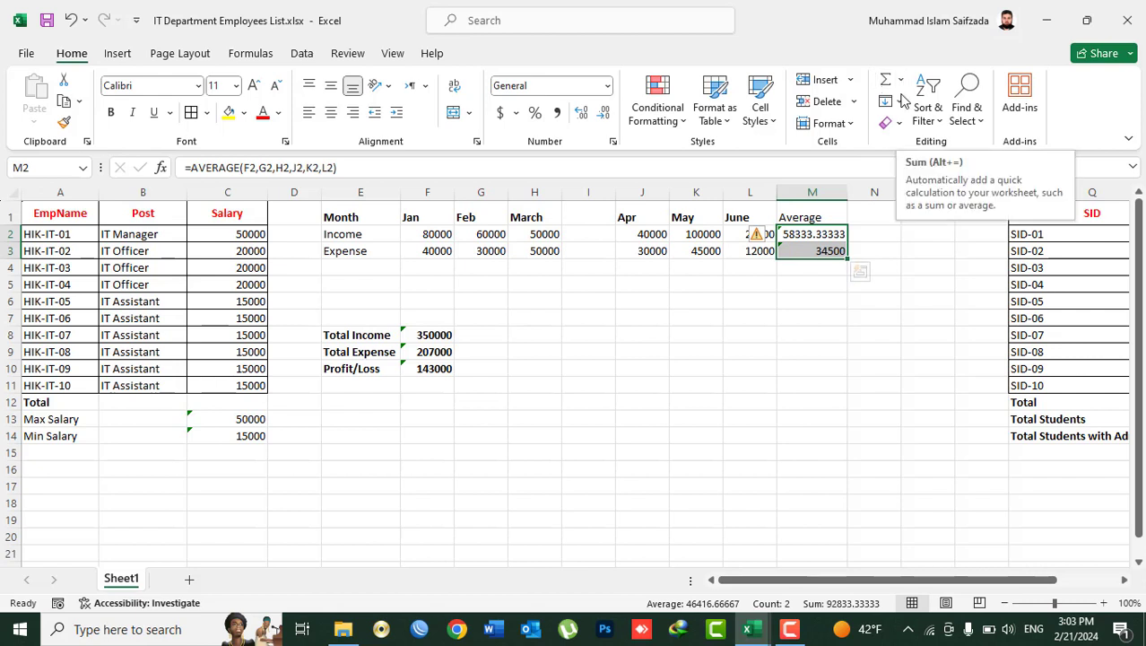
pyautogui.click(900, 102)
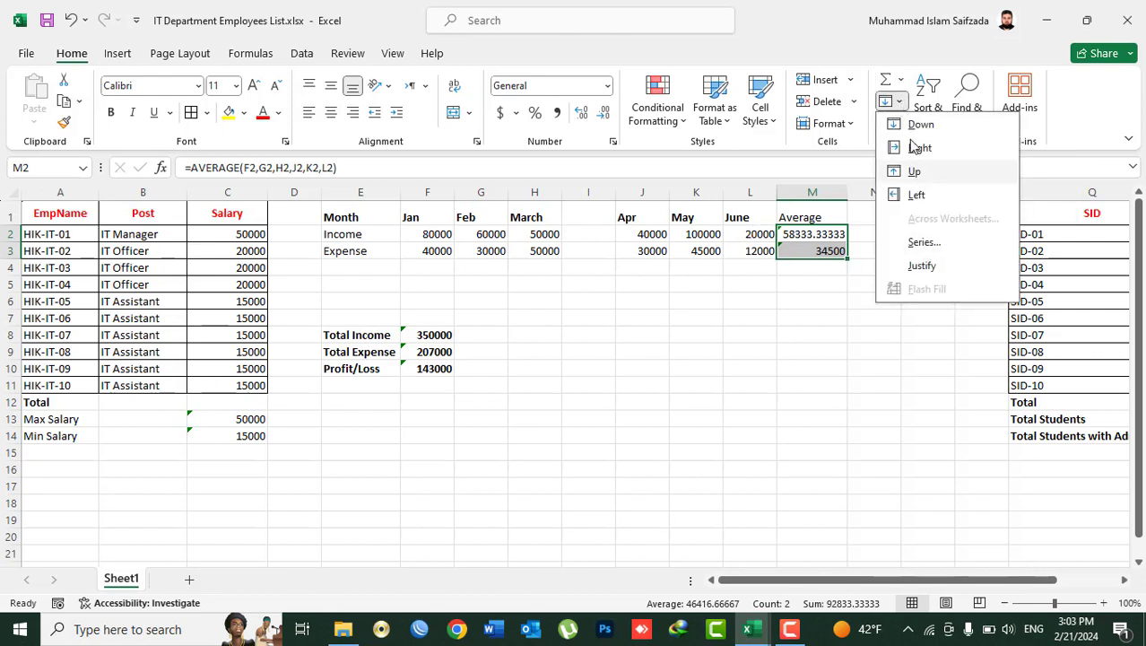
pyautogui.click(891, 70)
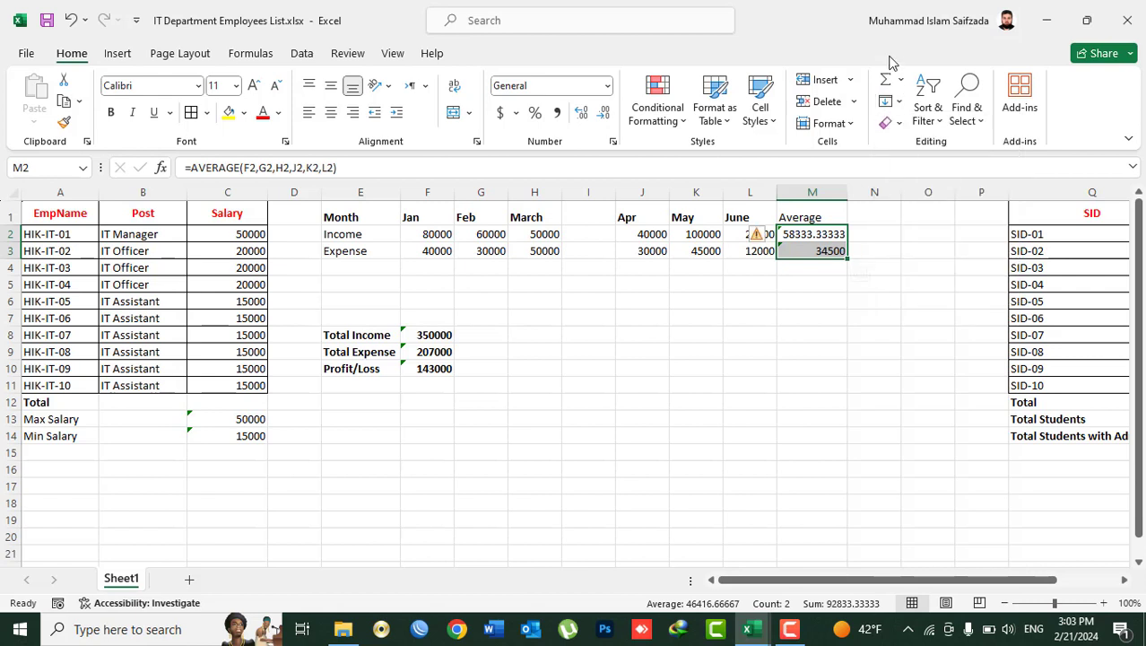